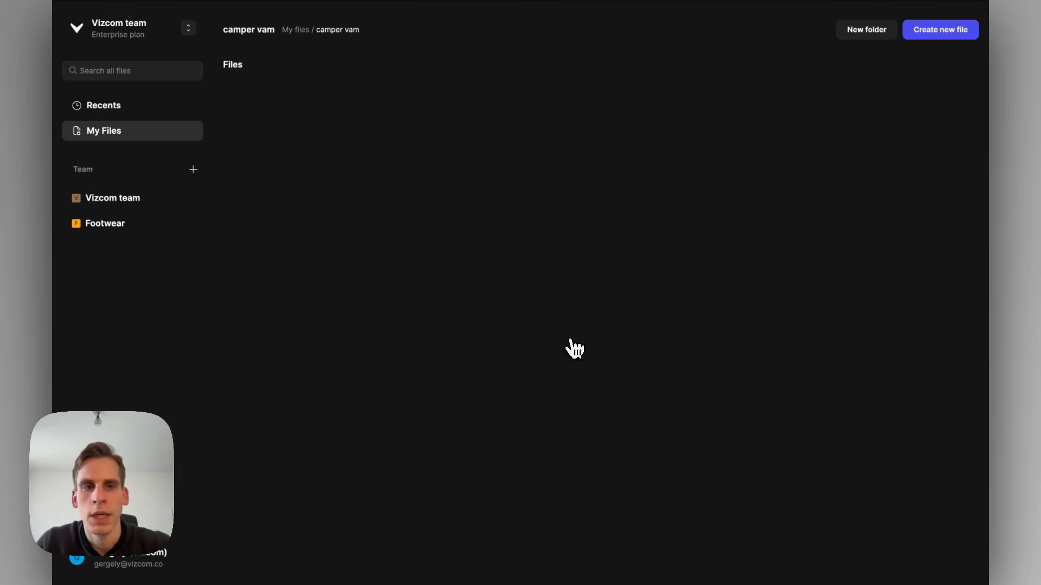
# Create a new file named "Camper van" and start it in Workbench
pyautogui.click(932, 35)
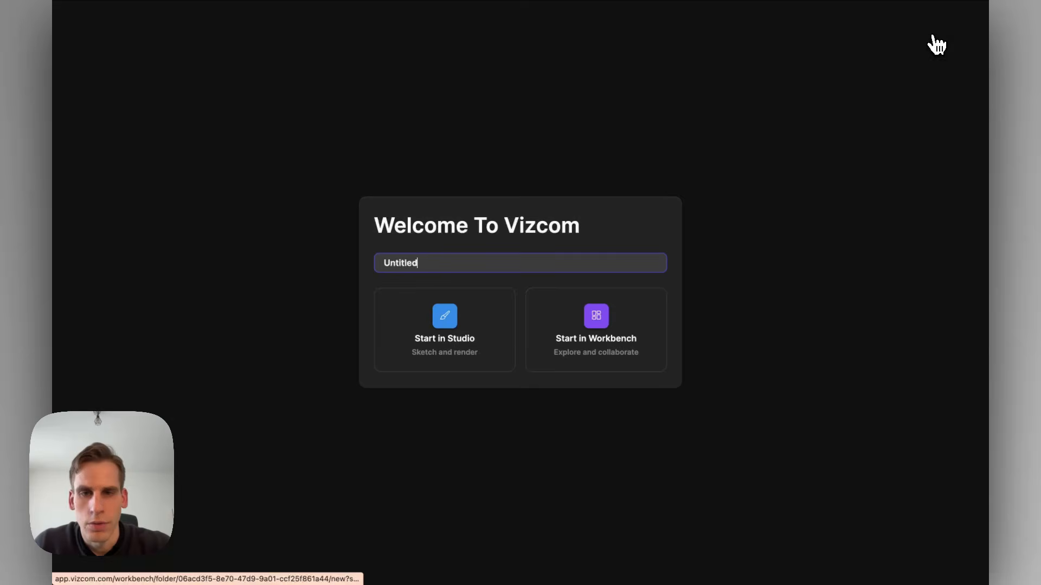
pyautogui.doubleClick(481, 263)
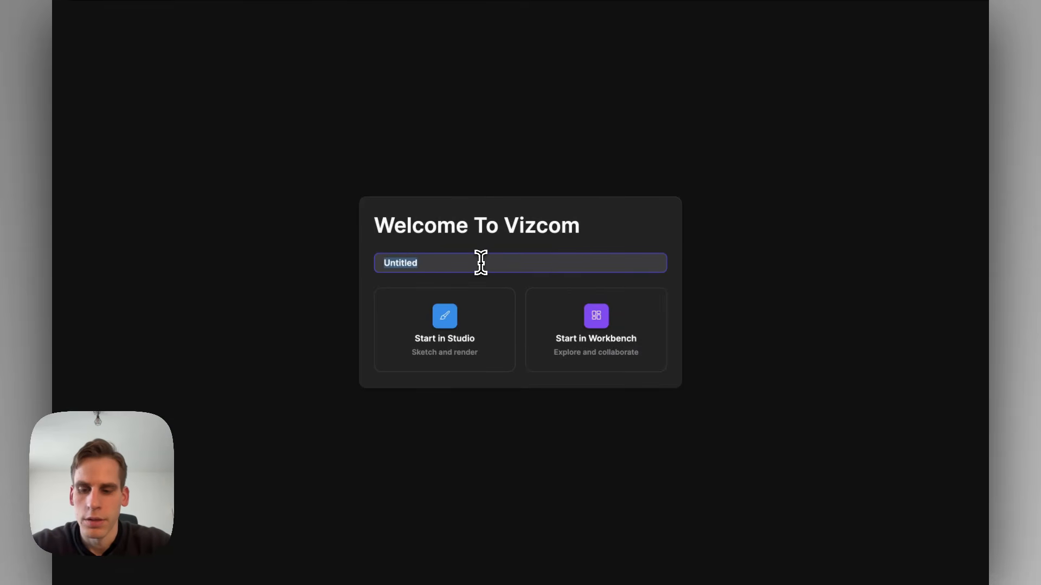
pyautogui.write('Camper van')
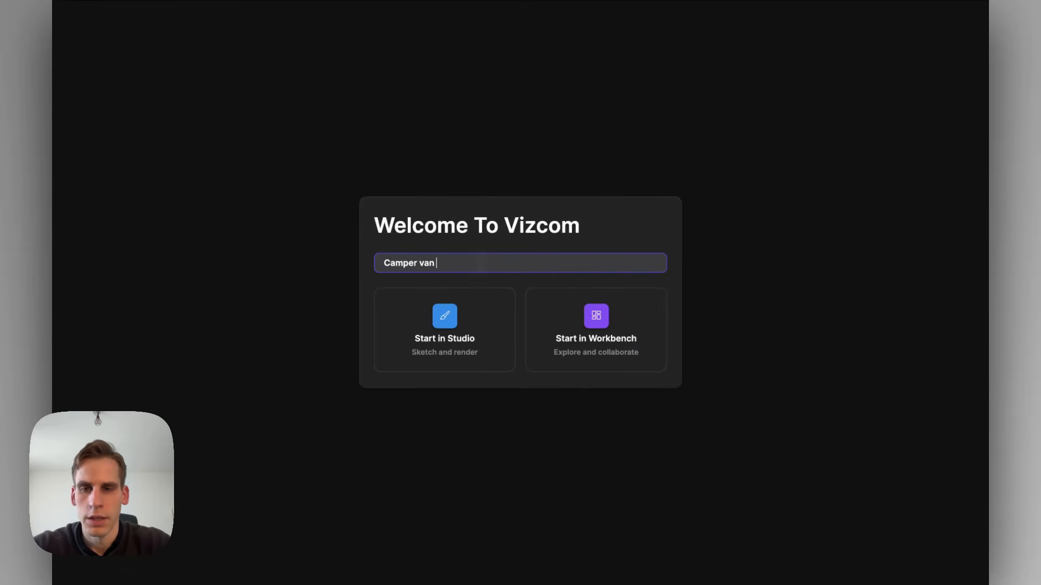
pyautogui.click(564, 324)
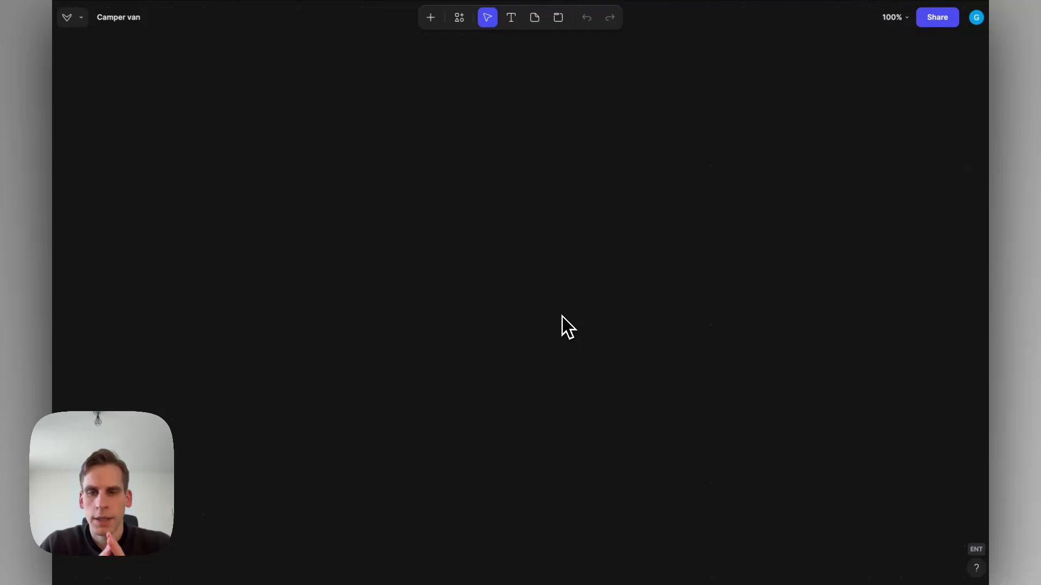
# Import the camper van sketch "image - 2025-10-22T150033.945.png" from the Finder window onto the empty Workbench canvas
pyautogui.hotkey('ctrl', 'Left')
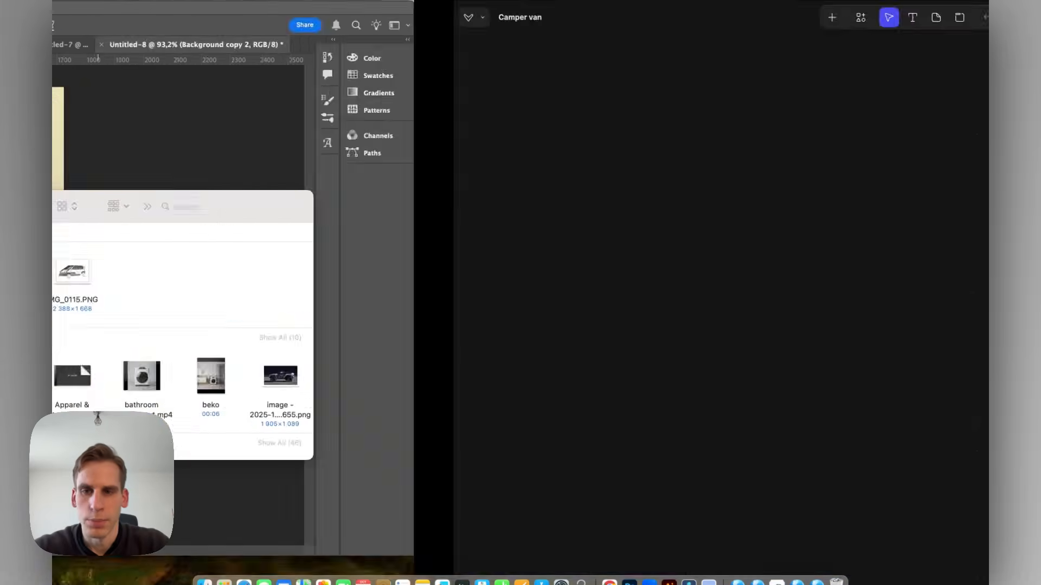
pyautogui.moveTo(576, 279); pyautogui.dragTo(756, 293)
pyautogui.hotkey('ctrl', 'Right')
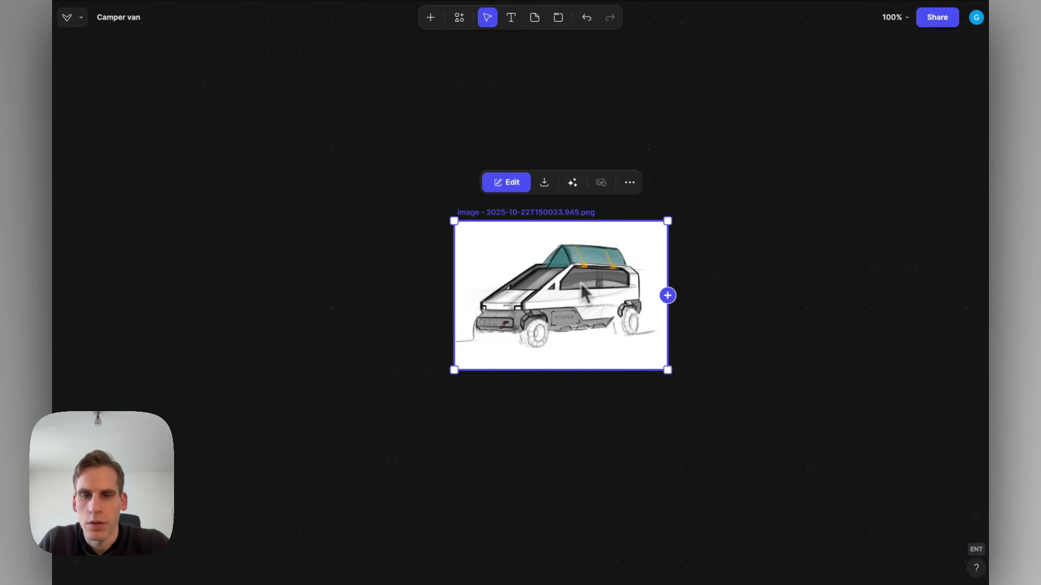
# Connect a Modify block to the camper van sketch and generate a version with the prompt "Add rear spoiler"
pyautogui.scroll(5, 563, 289)
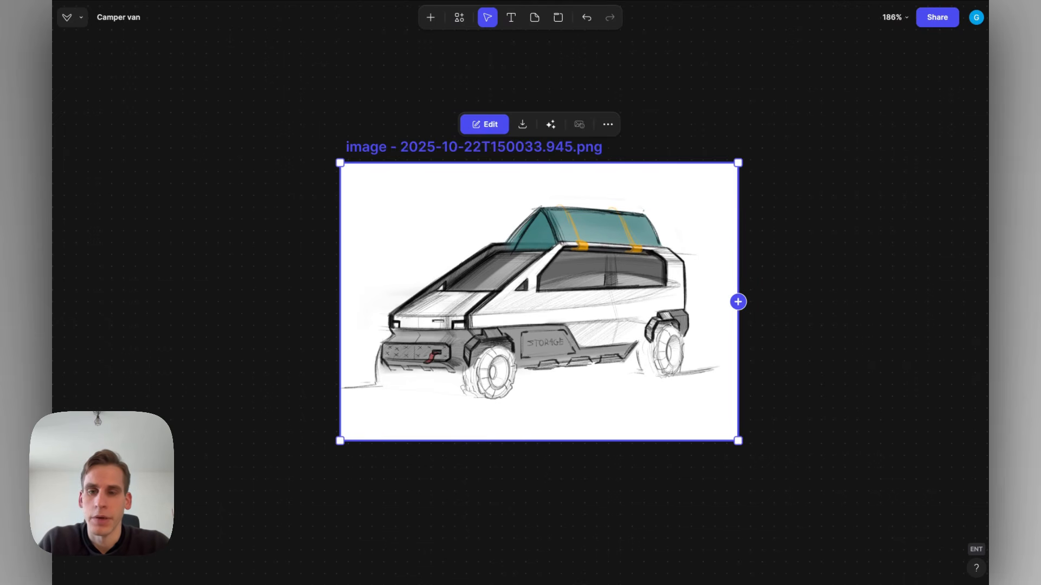
pyautogui.scroll(-5, 564, 287)
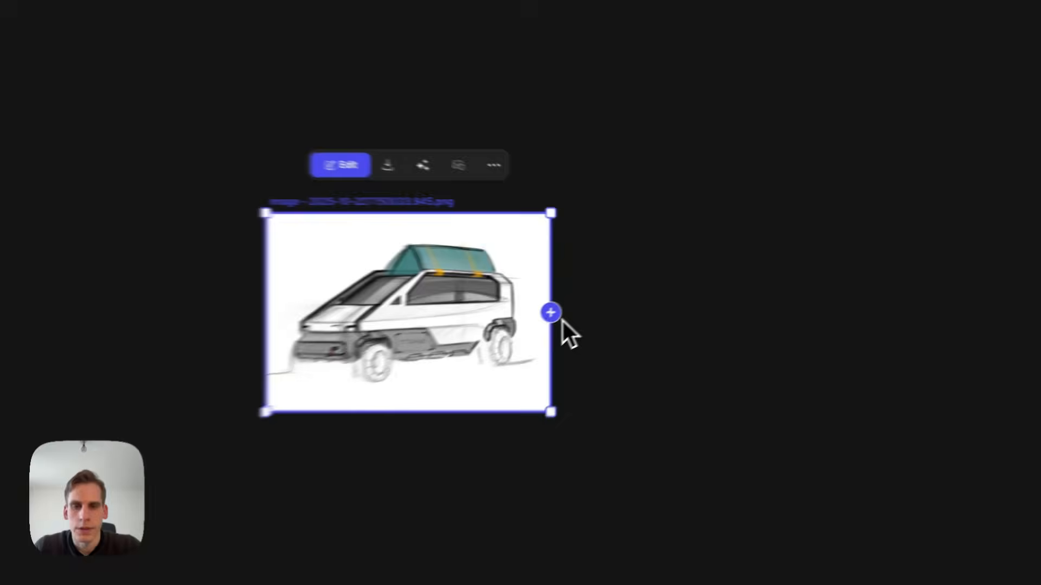
pyautogui.moveTo(505, 338); pyautogui.dragTo(632, 272)
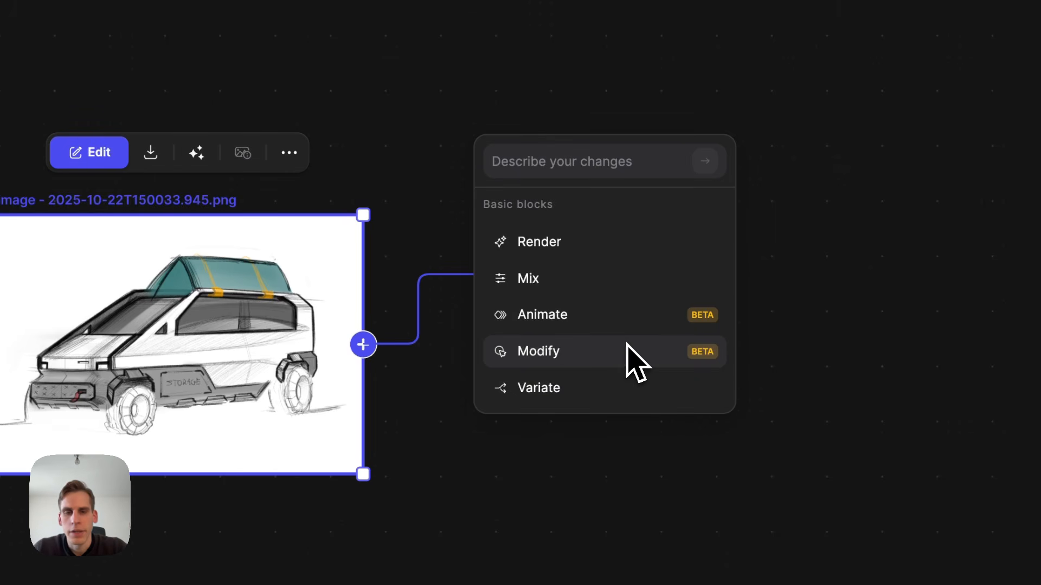
pyautogui.click(580, 169)
pyautogui.moveTo(690, 188); pyautogui.dragTo(633, 246)
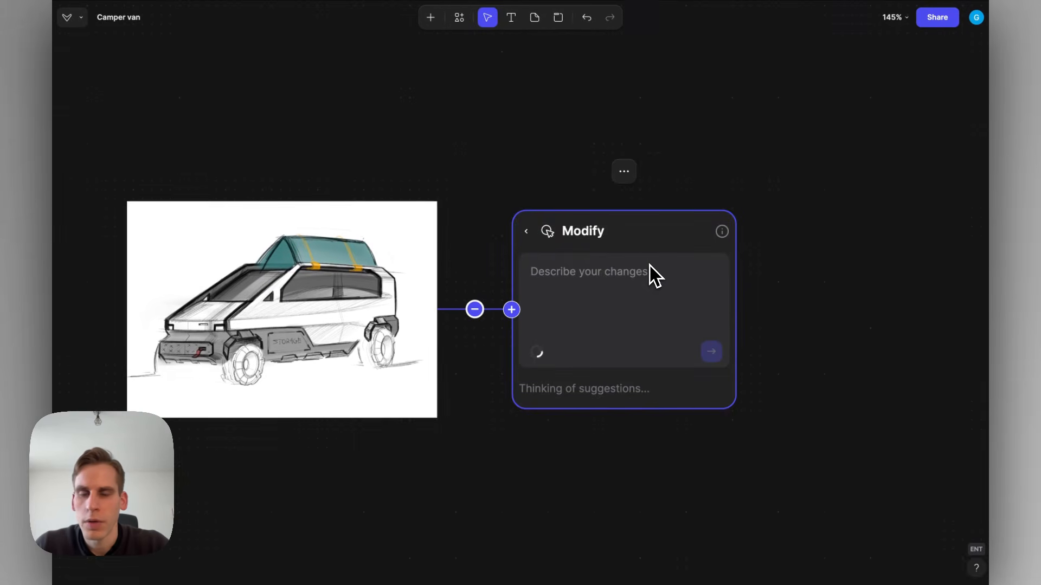
pyautogui.hscroll(-2, 649, 252)
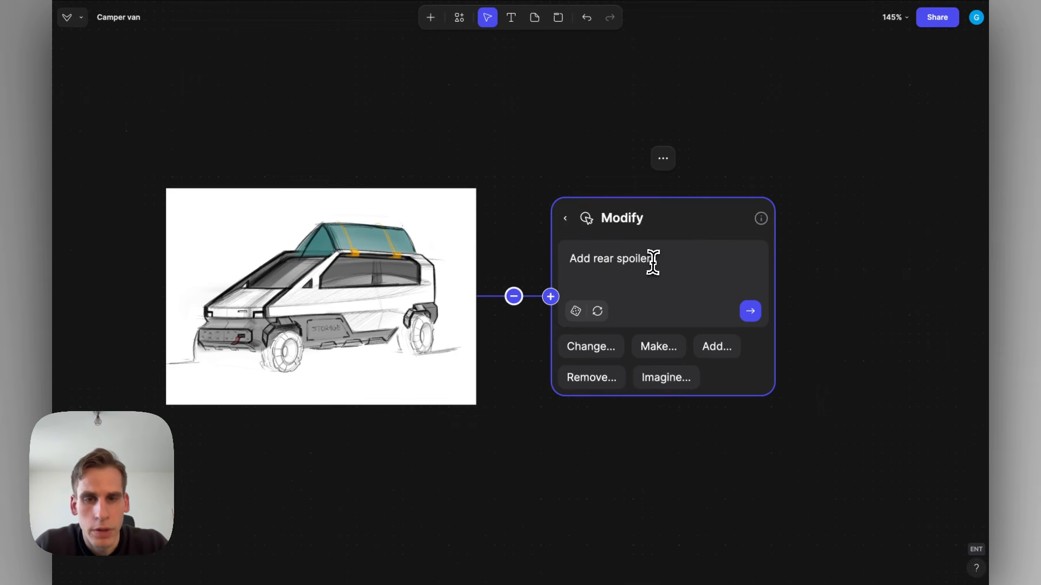
pyautogui.click(751, 312)
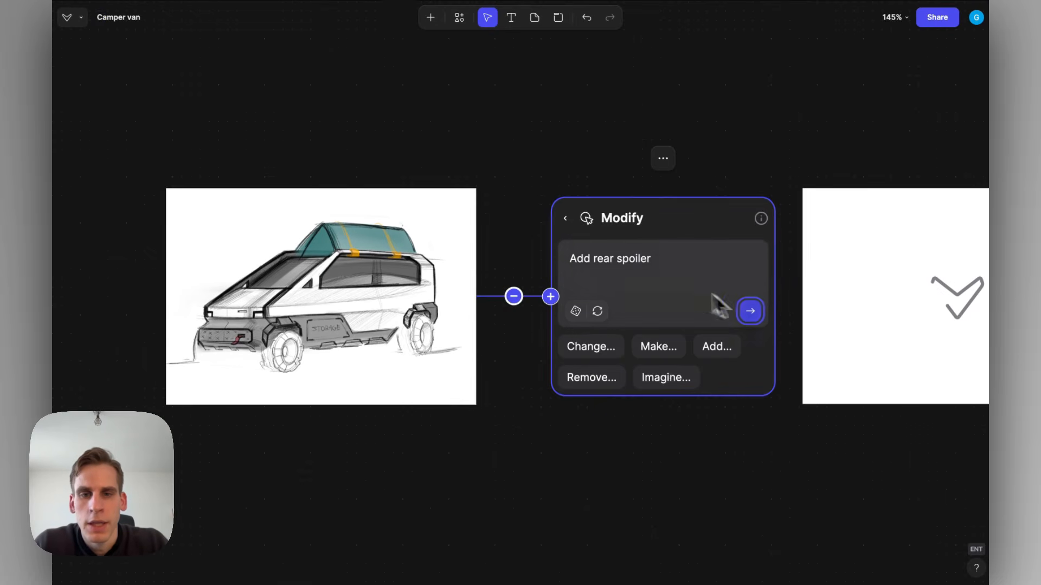
# Replace the Modify prompt with the suggestion "Change wheels to rubber tracks" and generate it
pyautogui.click(588, 350)
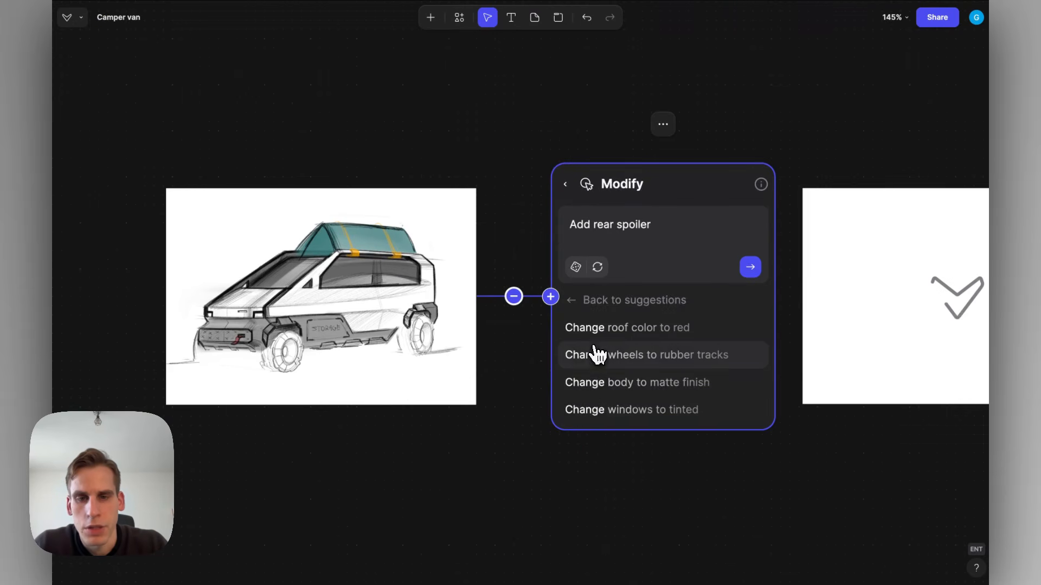
pyautogui.click(598, 355)
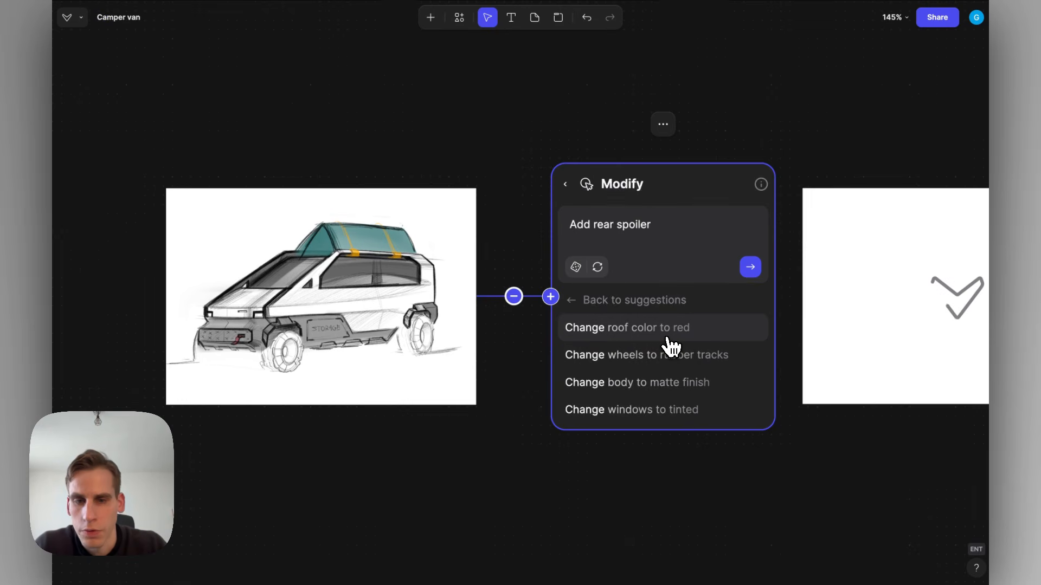
pyautogui.click(714, 358)
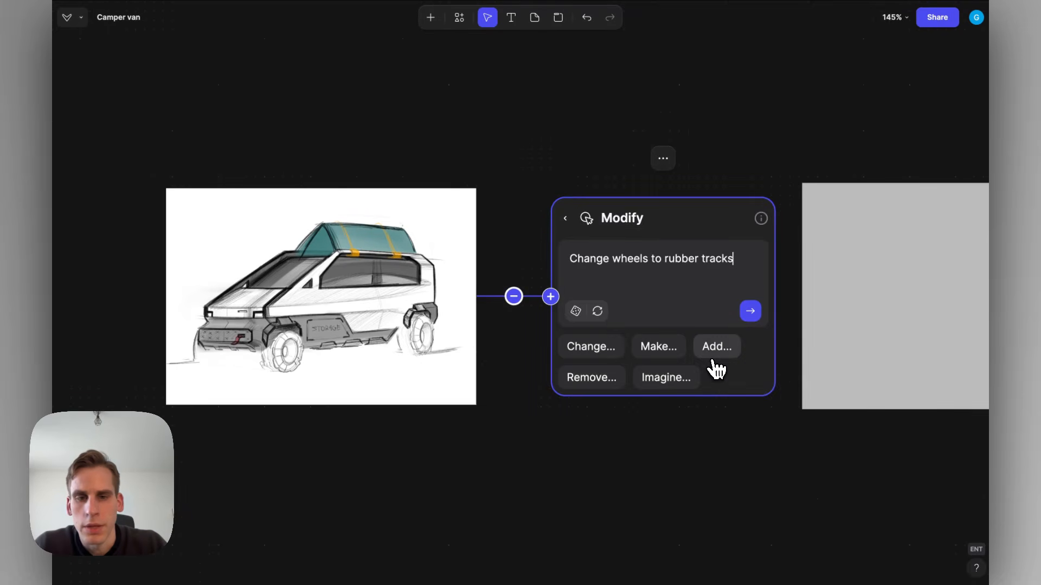
pyautogui.click(753, 317)
# Examine the rear spoiler and rubber track versions up close and compare them with the original sketch
pyautogui.hscroll(5, 689, 296)
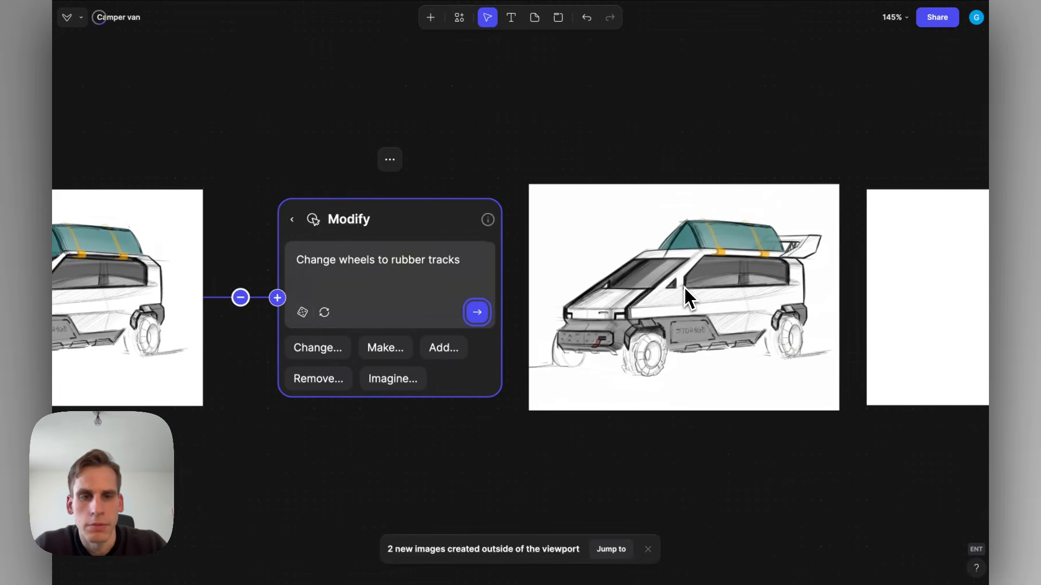
pyautogui.scroll(5, 807, 264)
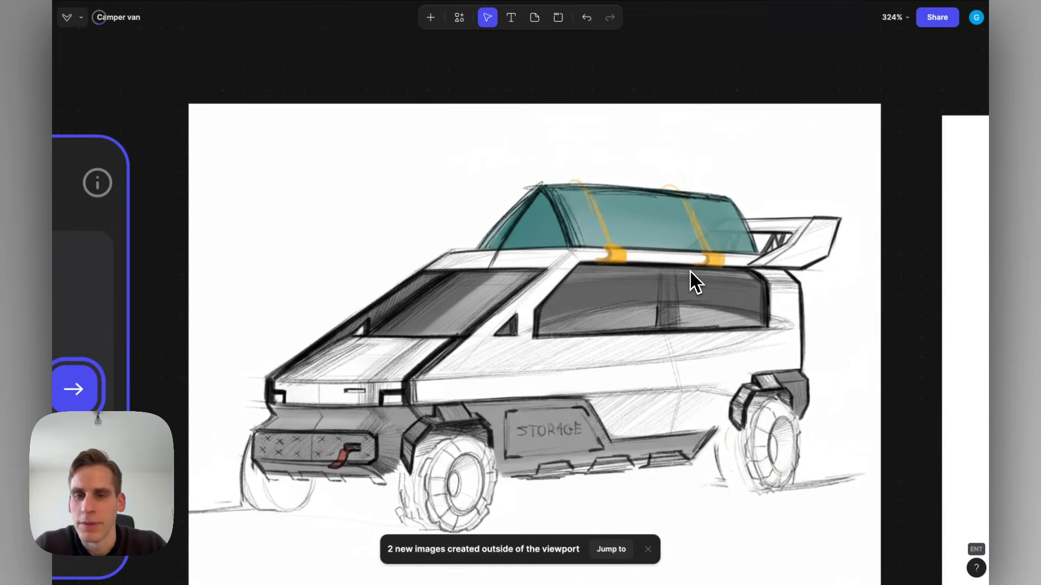
pyautogui.scroll(-5, 690, 270)
pyautogui.scroll(3, 699, 274)
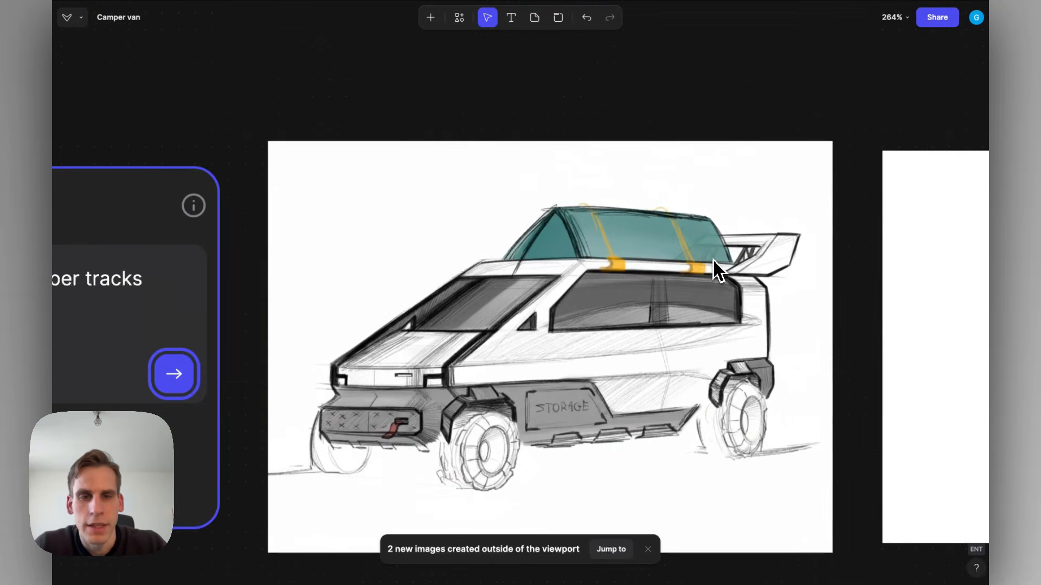
pyautogui.scroll(-2, 707, 298)
pyautogui.hscroll(-8, 704, 290)
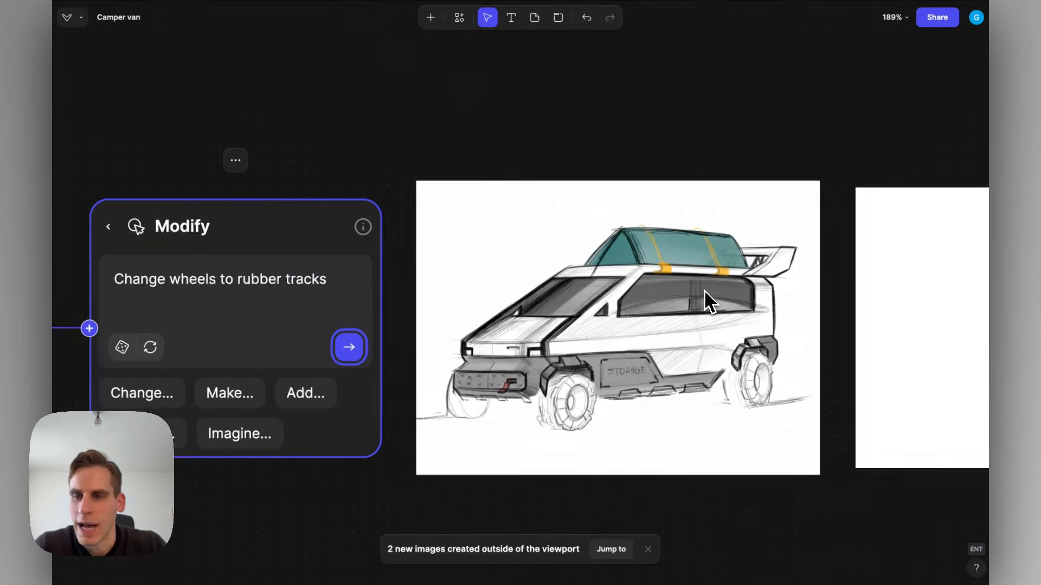
pyautogui.hscroll(7, 432, 321)
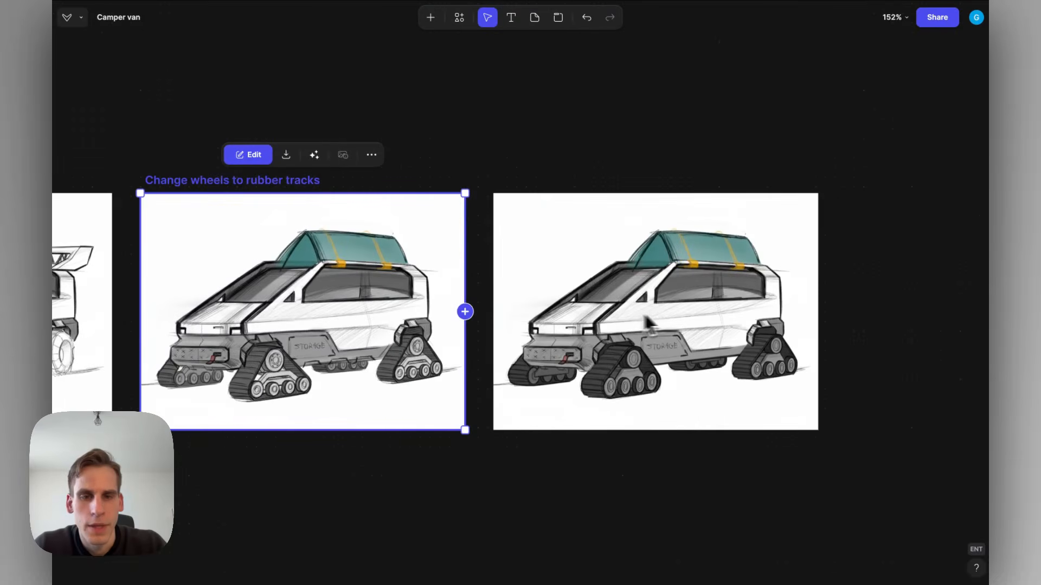
pyautogui.scroll(3, 674, 315)
pyautogui.scroll(-4, 676, 320)
pyautogui.hscroll(-10, 680, 326)
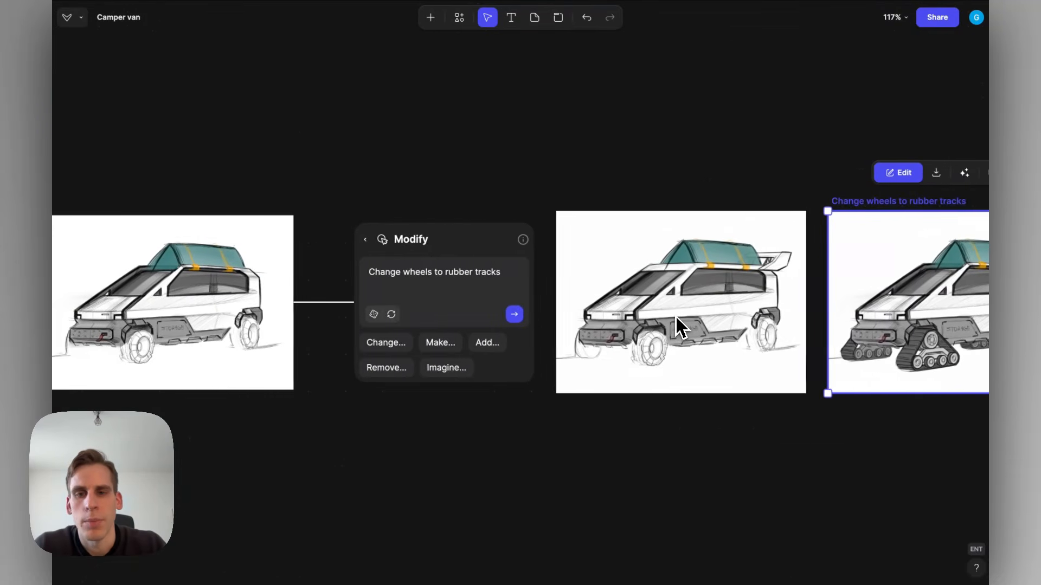
pyautogui.hscroll(-3, 303, 321)
pyautogui.scroll(5, 293, 312)
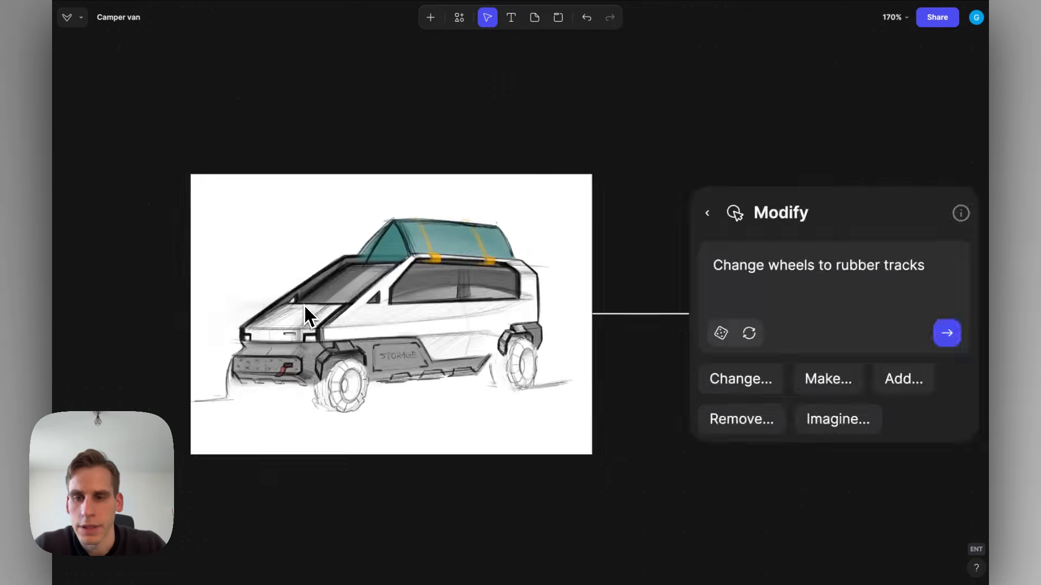
pyautogui.scroll(-3, 305, 314)
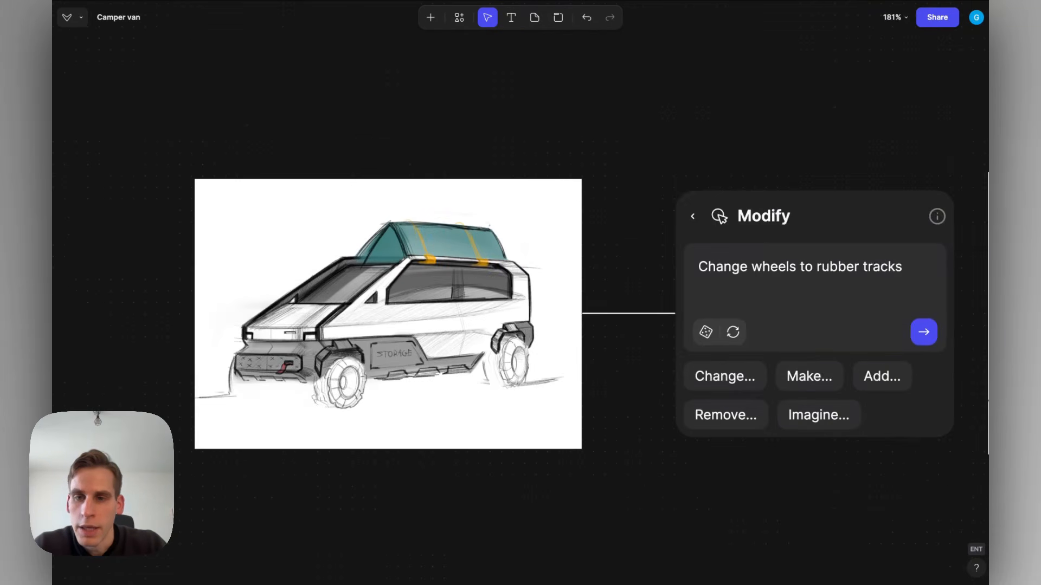
# Replace the Modify prompt with "render this realistically" and generate renders of the sketch
pyautogui.hscroll(7, 302, 297)
pyautogui.hscroll(-1, 367, 278)
pyautogui.tripleClick(407, 271)
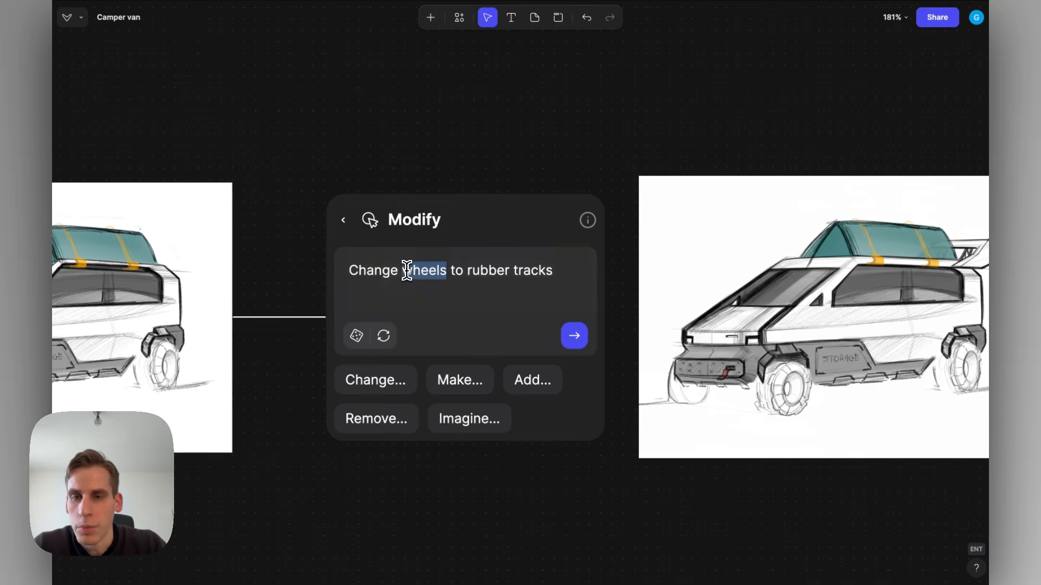
pyautogui.write('render thi')
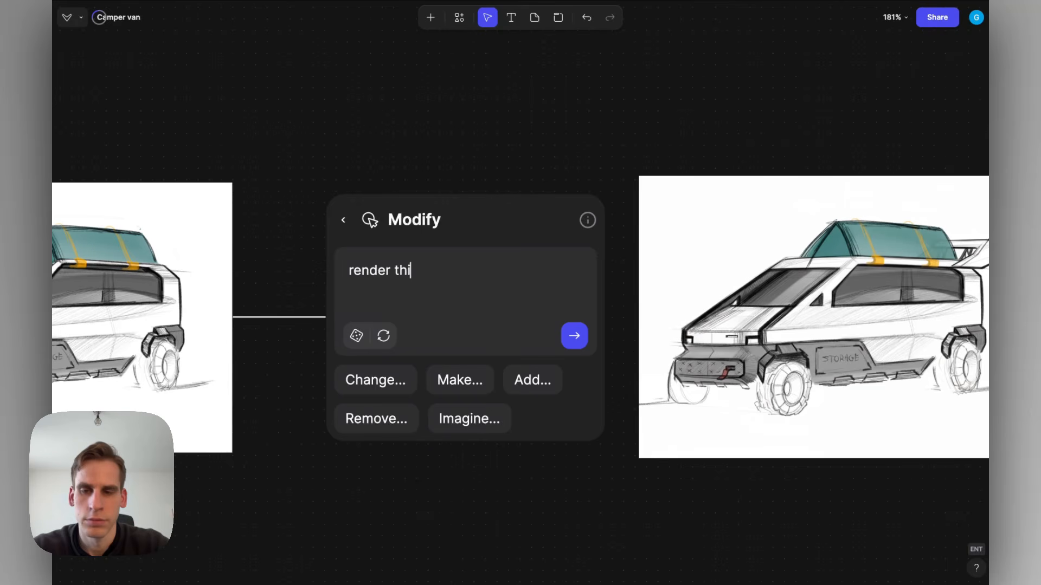
pyautogui.write('s realistically')
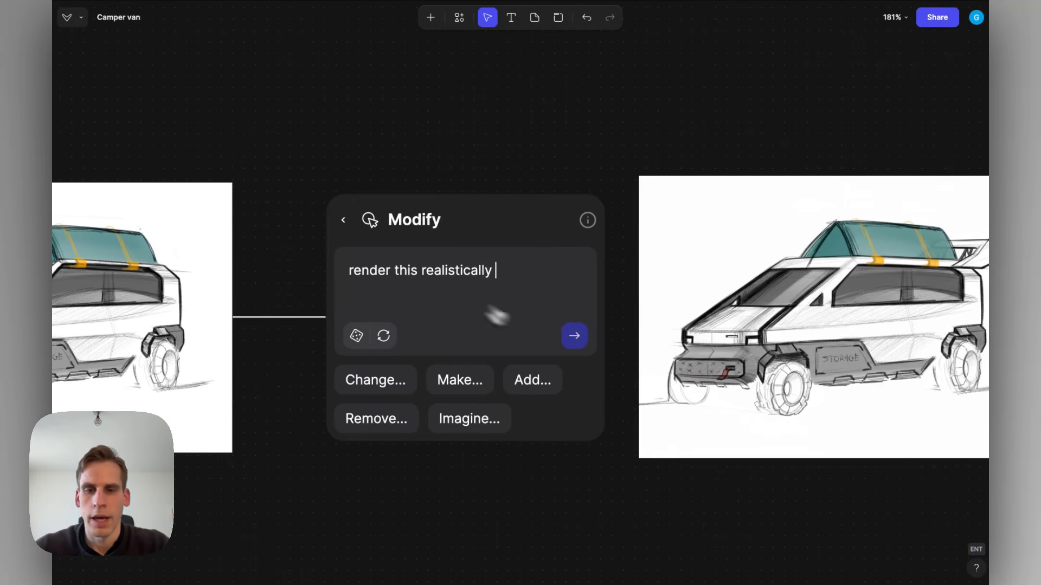
pyautogui.click(572, 339)
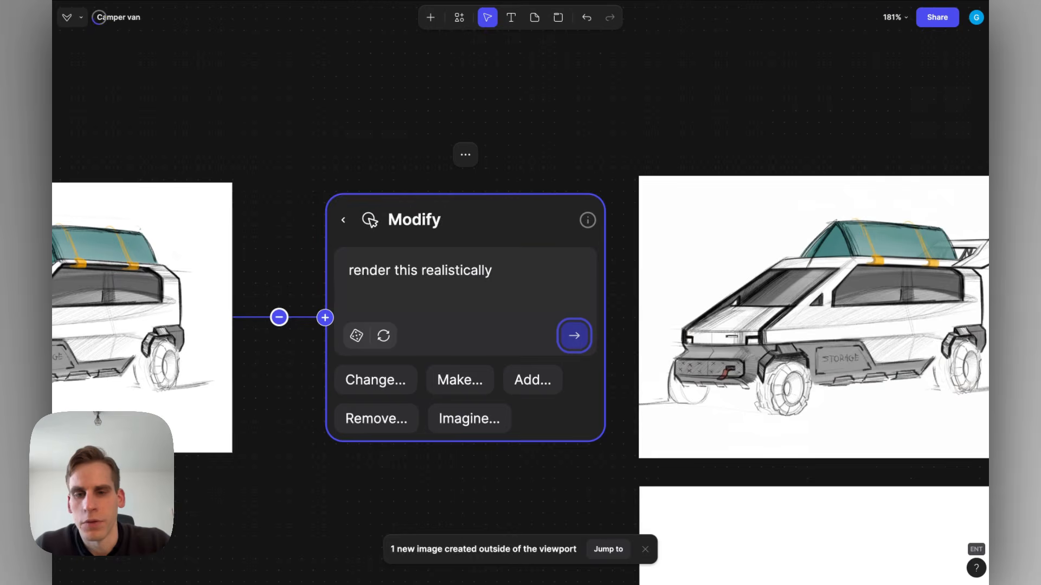
# Examine the generated realistic camper van renders, comparing their roof tents, body details and surroundings
pyautogui.scroll(-8, 563, 108)
pyautogui.hscroll(3, 564, 107)
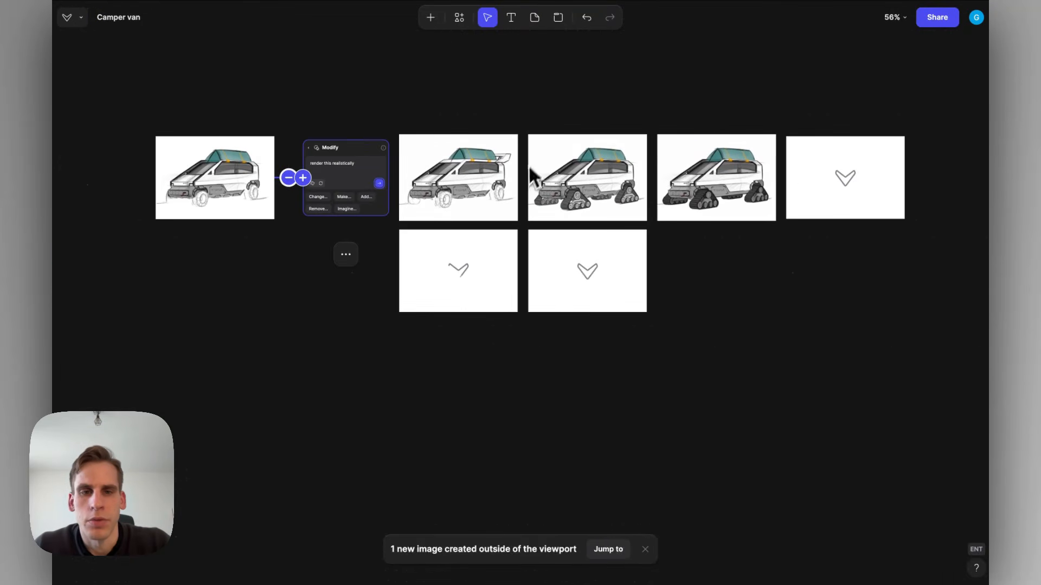
pyautogui.moveTo(815, 185); pyautogui.dragTo(697, 267)
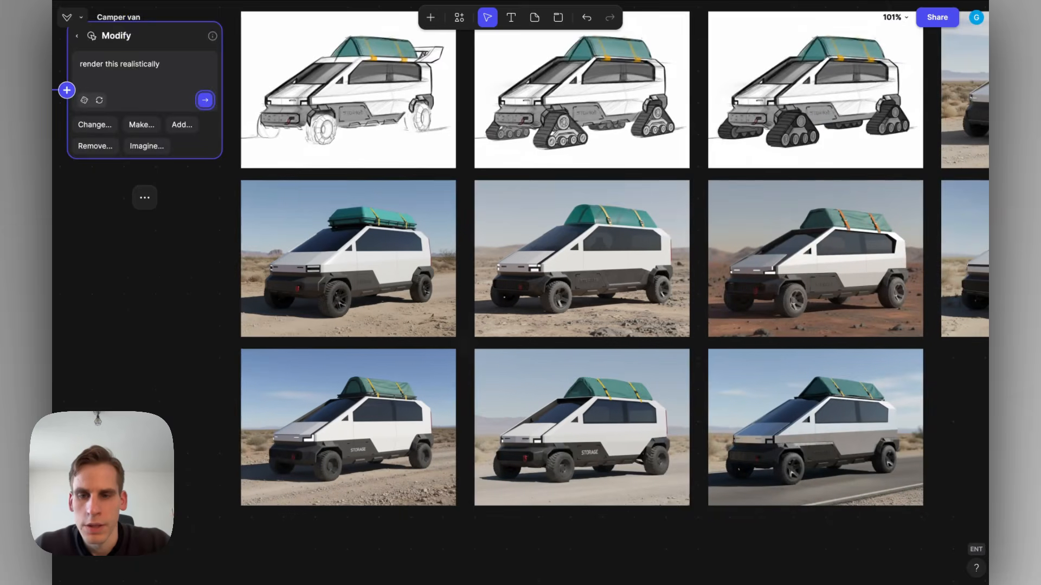
pyautogui.scroll(5, 520, 271)
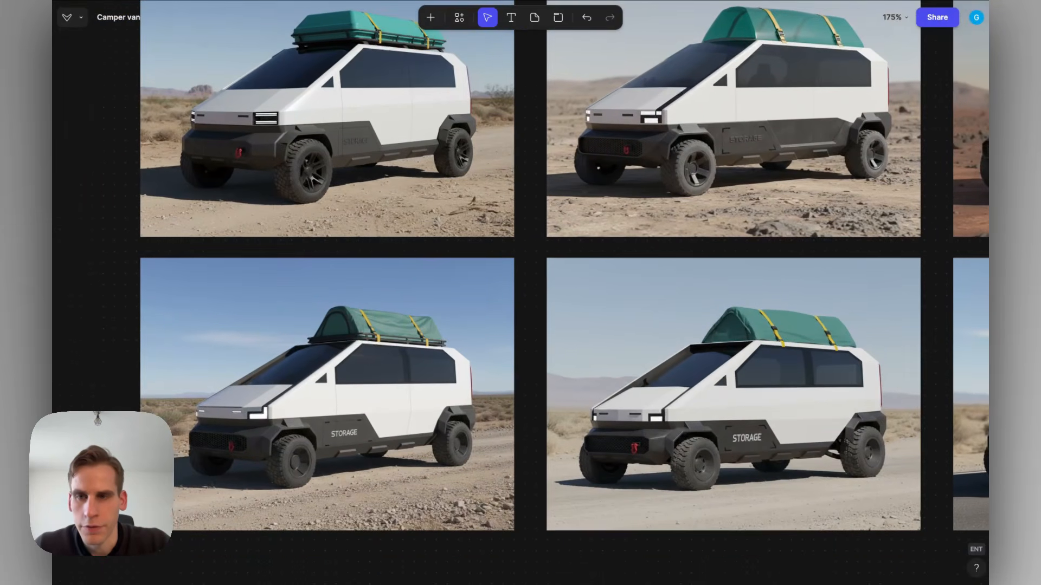
pyautogui.hscroll(7, 545, 327)
pyautogui.scroll(2, 545, 327)
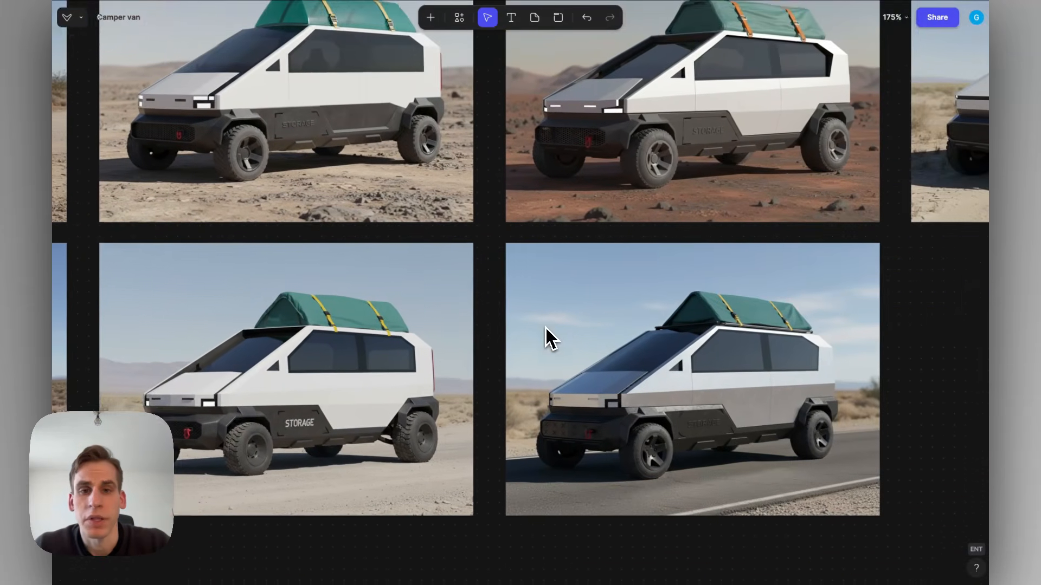
pyautogui.hscroll(3, 545, 327)
pyautogui.scroll(2, 545, 327)
pyautogui.hscroll(-10, 545, 327)
pyautogui.scroll(-3, 545, 328)
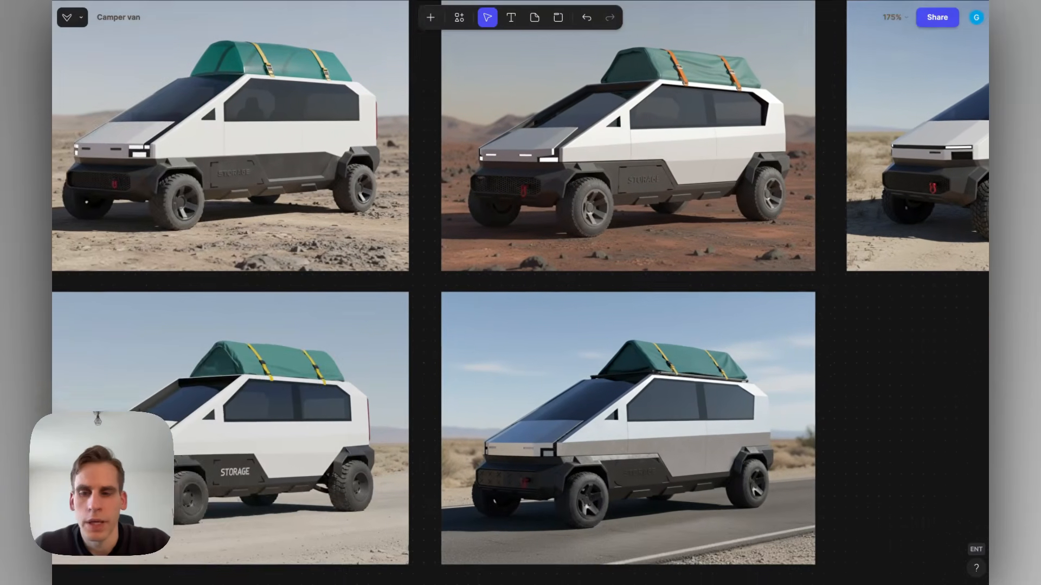
pyautogui.hscroll(-3, 549, 326)
pyautogui.scroll(-3, 549, 326)
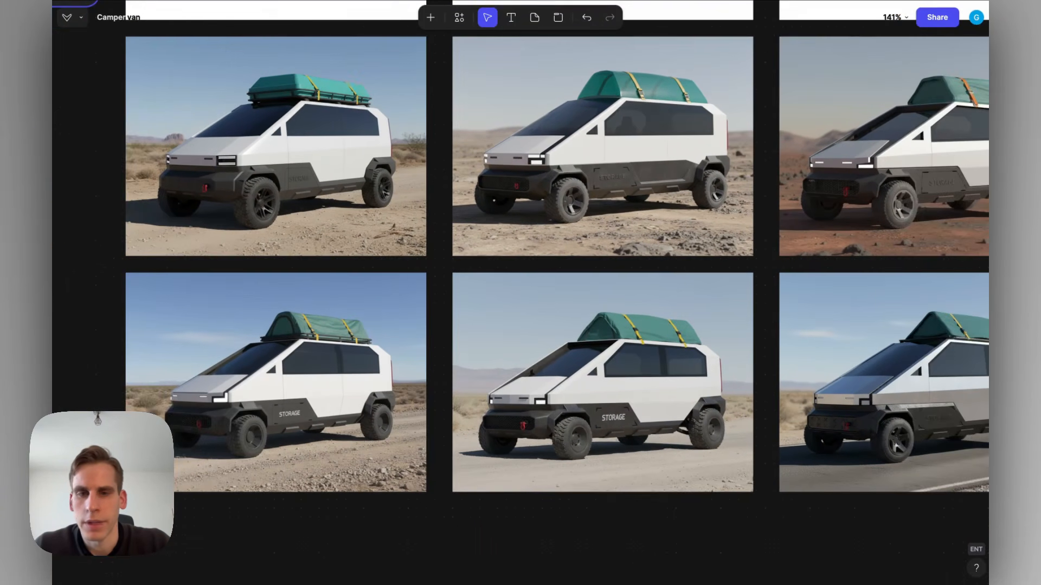
pyautogui.hscroll(-3, 549, 325)
pyautogui.scroll(3, 548, 325)
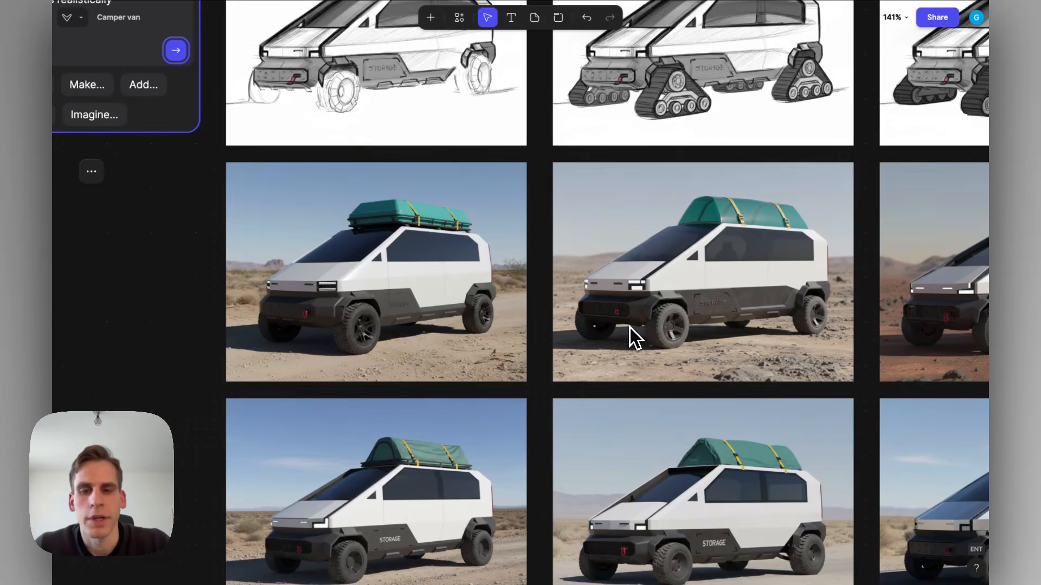
pyautogui.scroll(-3, 629, 336)
pyautogui.hscroll(5, 629, 336)
pyautogui.hscroll(5, 629, 326)
pyautogui.scroll(-1, 629, 326)
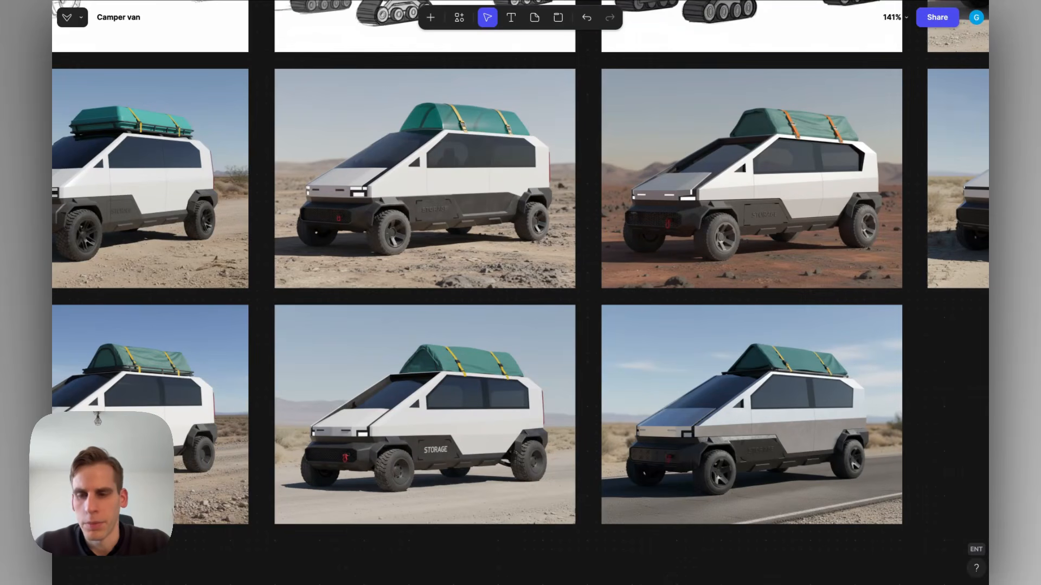
# Extend the Modify prompt to "render this realistically , on a white background" and generate new renders
pyautogui.scroll(10, 628, 330)
pyautogui.hscroll(-13, 629, 331)
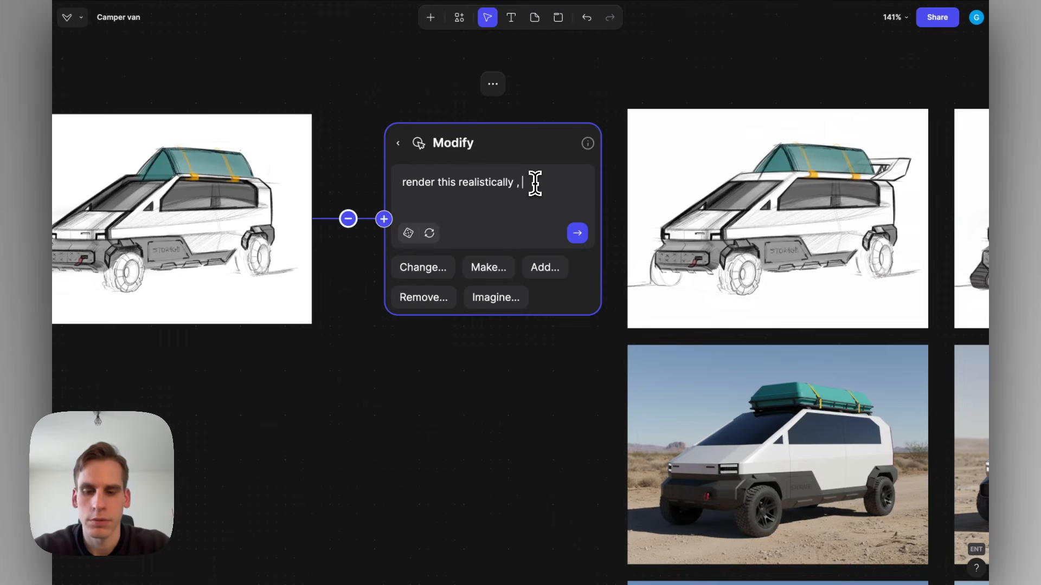
pyautogui.write('on a white ')
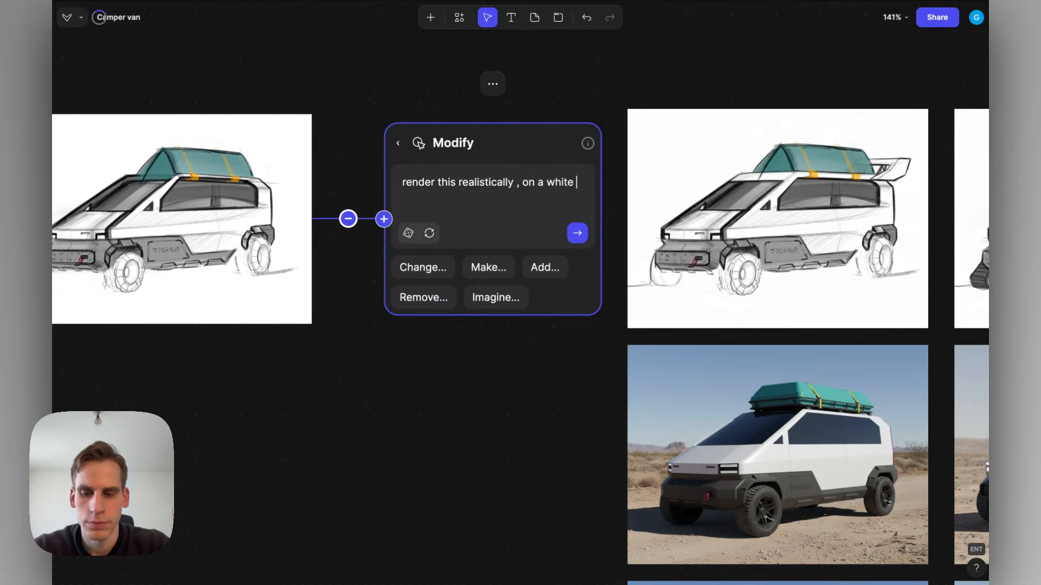
pyautogui.write('background')
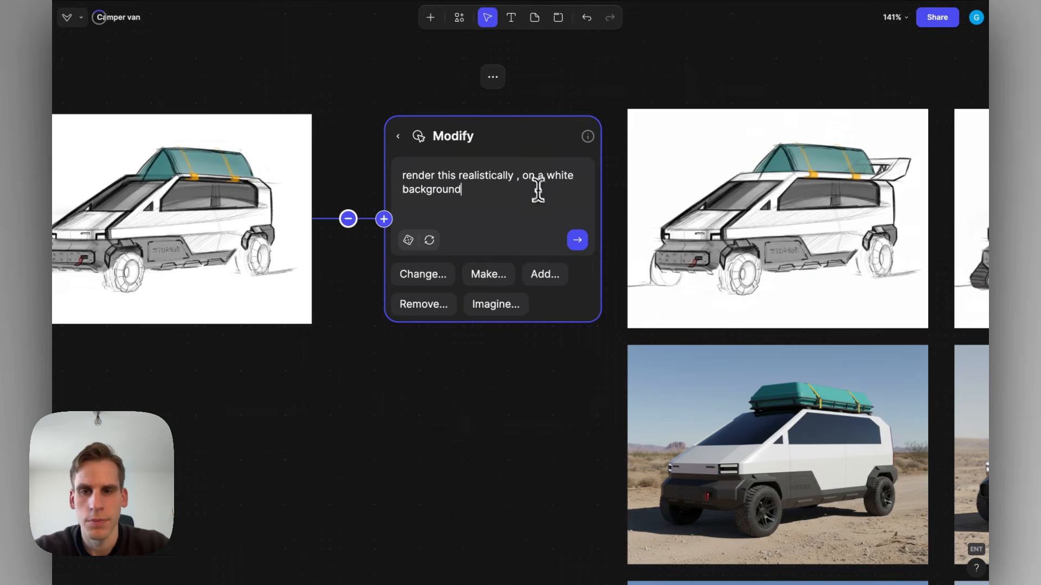
pyautogui.click(576, 245)
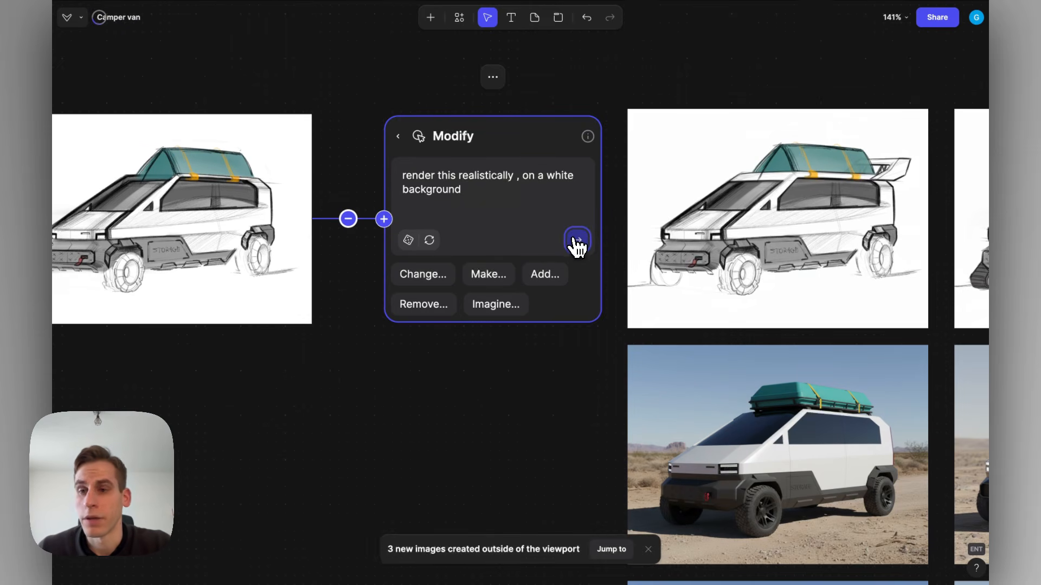
# Compare the original sketch with the white-background renders, examining their roof tents, straps, storage panels and wheels
pyautogui.hscroll(-5, 542, 437)
pyautogui.scroll(3, 418, 256)
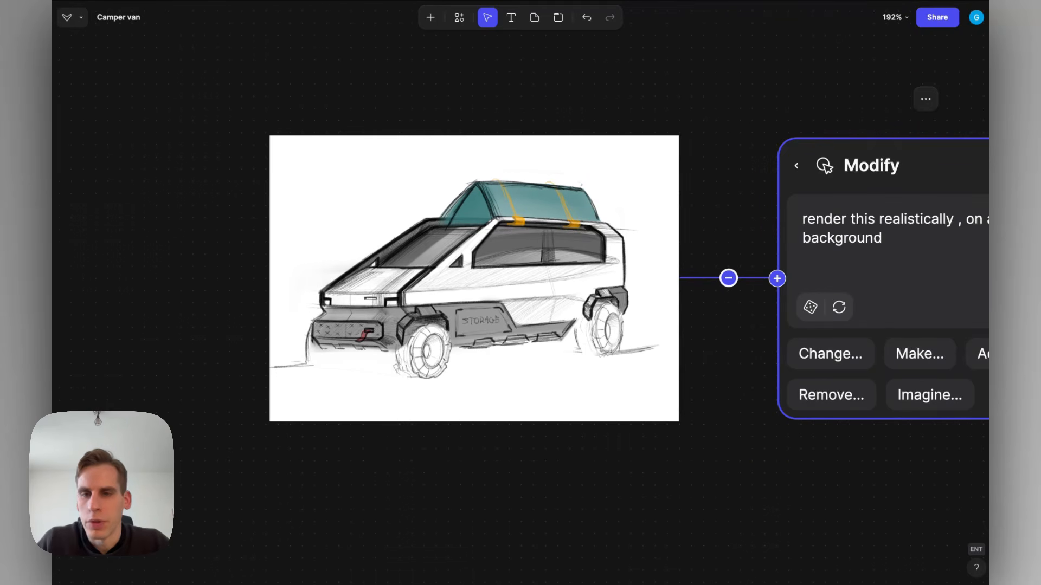
pyautogui.scroll(-3, 490, 363)
pyautogui.hscroll(5, 502, 403)
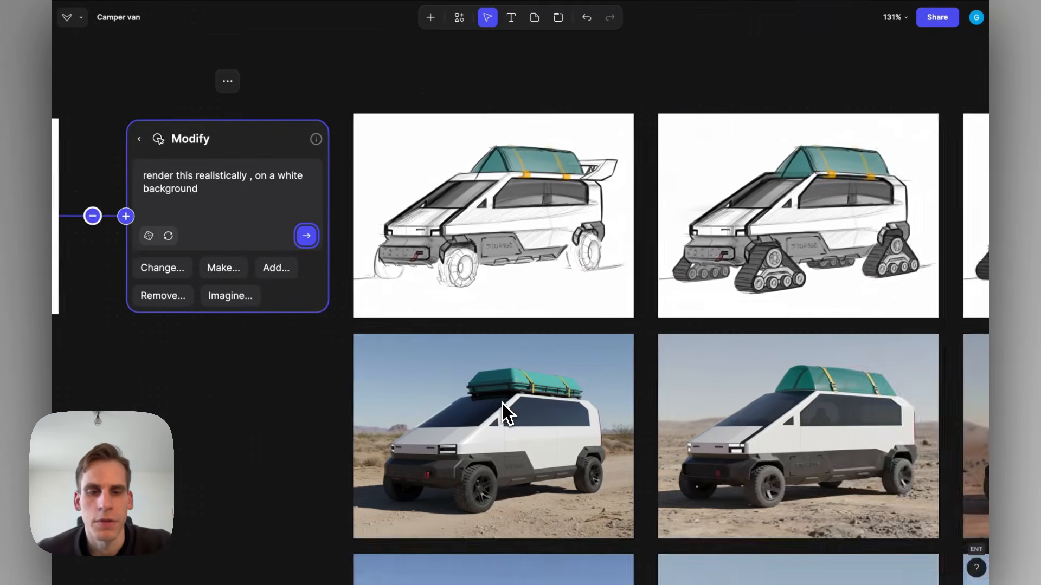
pyautogui.scroll(-3, 502, 402)
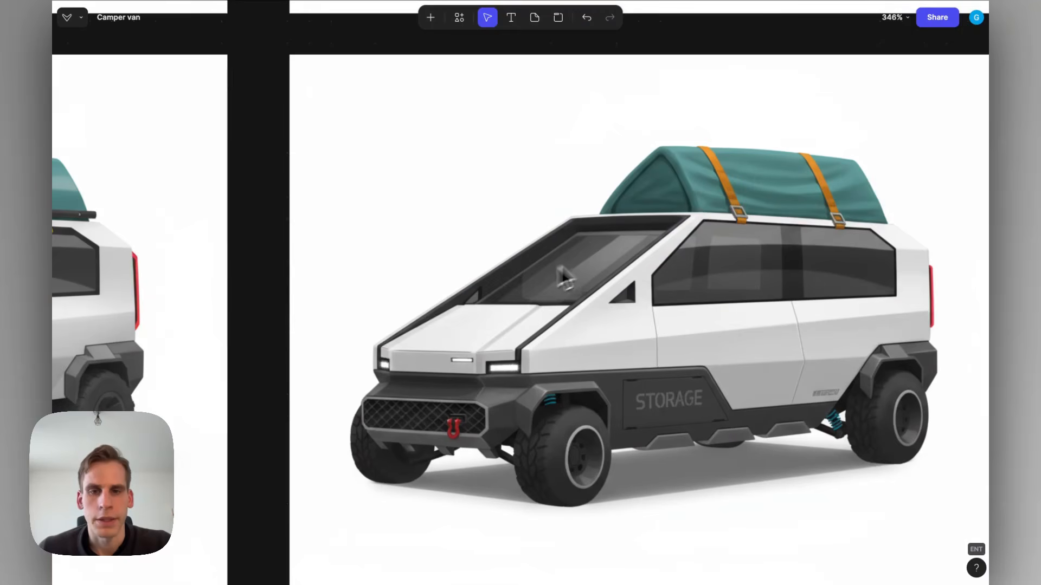
pyautogui.scroll(5, 592, 232)
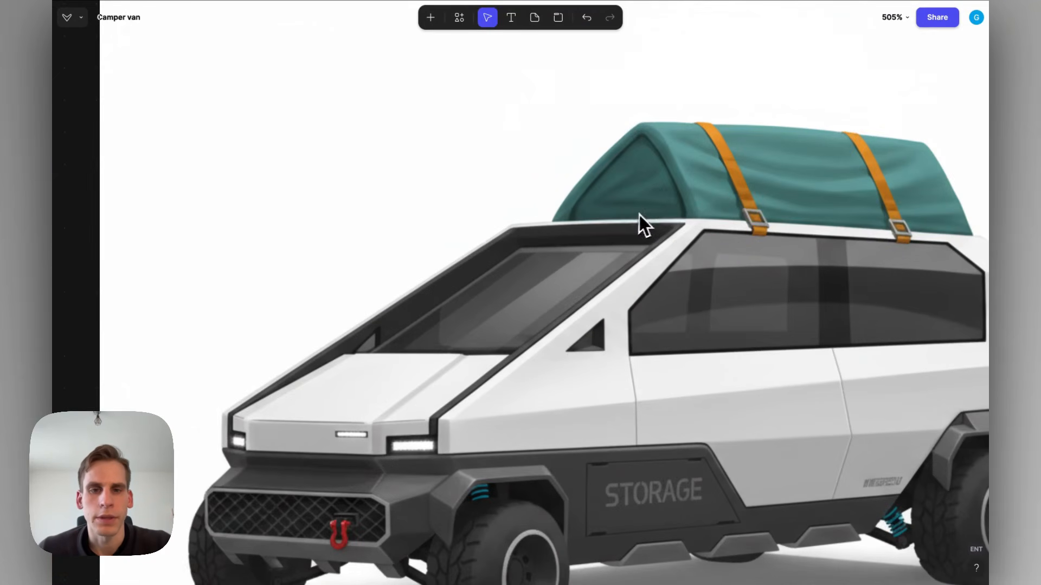
pyautogui.scroll(-3, 584, 237)
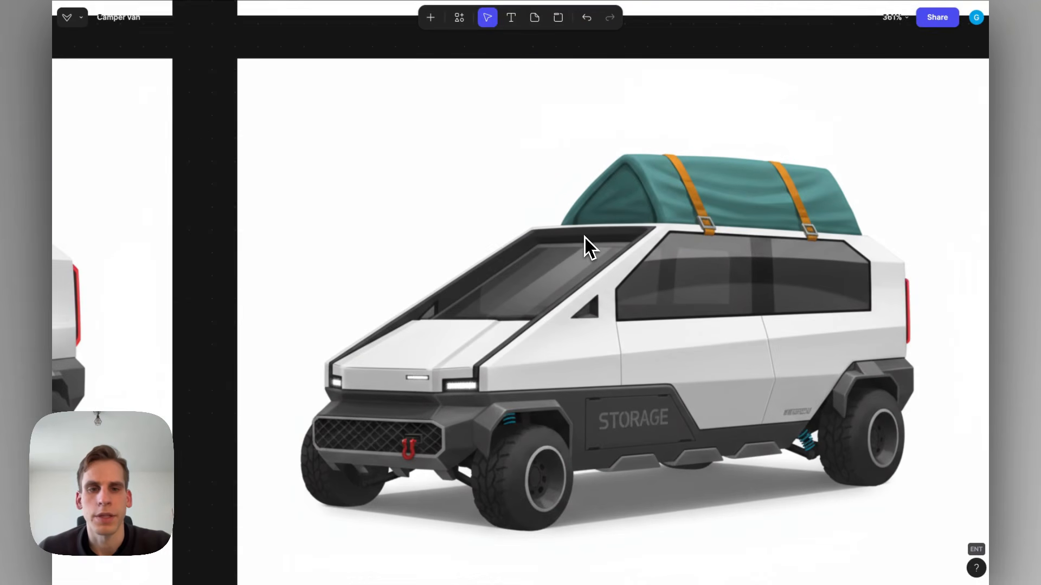
pyautogui.scroll(-4, 584, 237)
pyautogui.scroll(2, 584, 238)
pyautogui.scroll(4, 569, 271)
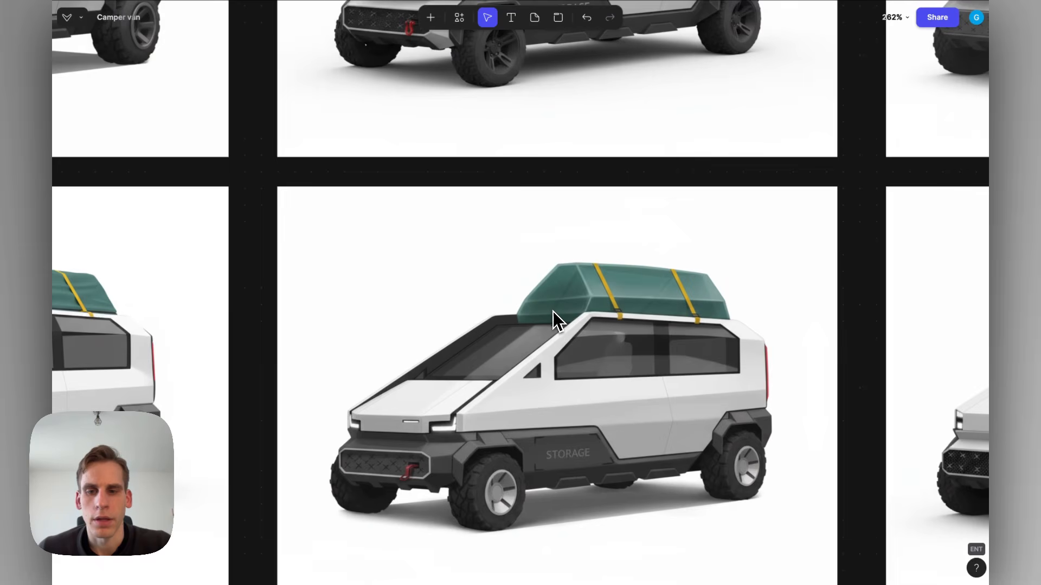
# Select the bottom-row render with the angular green roof structure and yellow straps, and examine its windshield, front end and body up close
pyautogui.click(553, 312)
pyautogui.scroll(3, 548, 336)
pyautogui.scroll(-2, 548, 342)
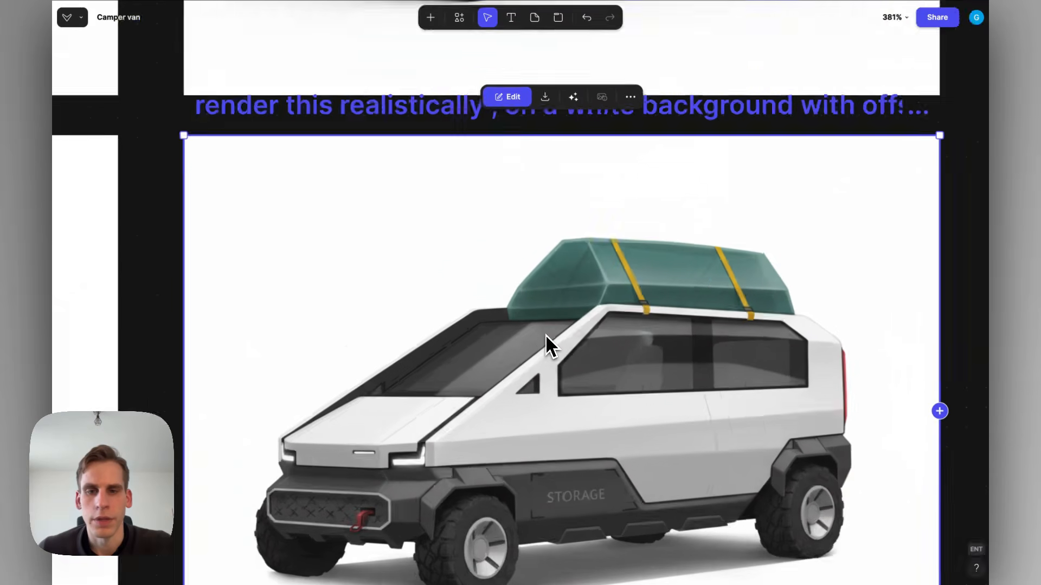
pyautogui.scroll(3, 506, 347)
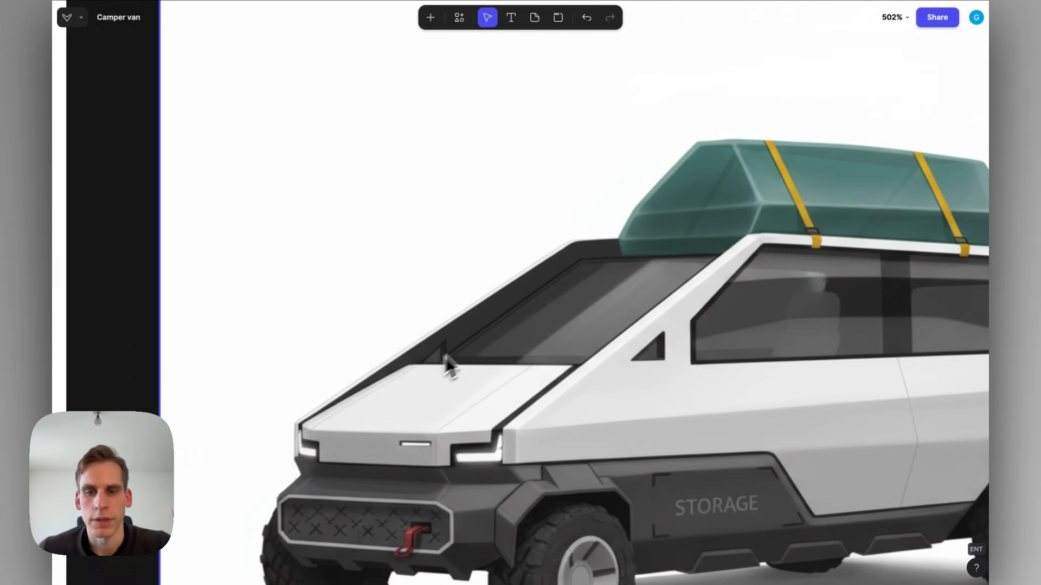
pyautogui.scroll(-5, 529, 313)
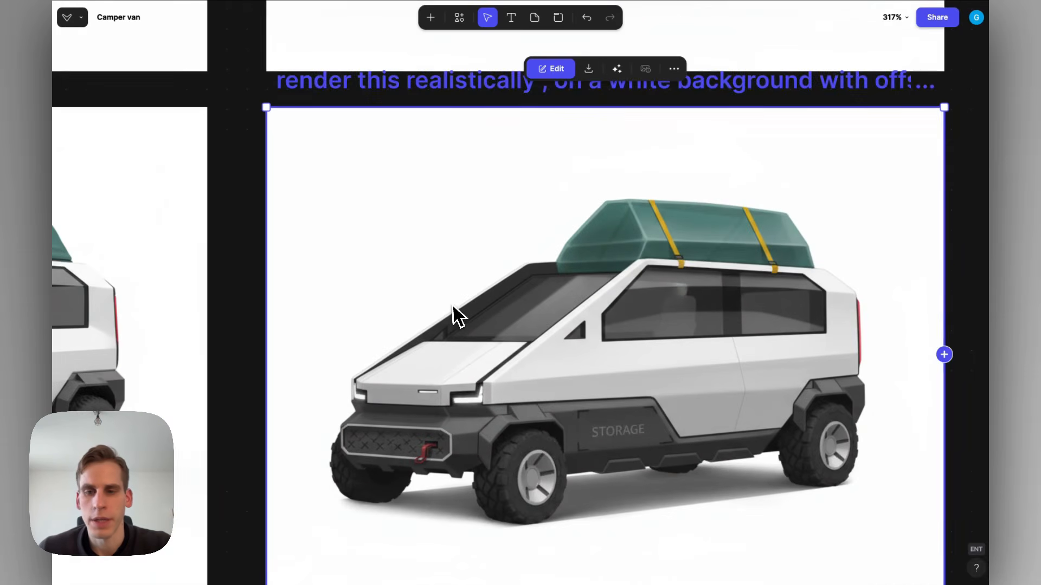
pyautogui.scroll(3, 488, 359)
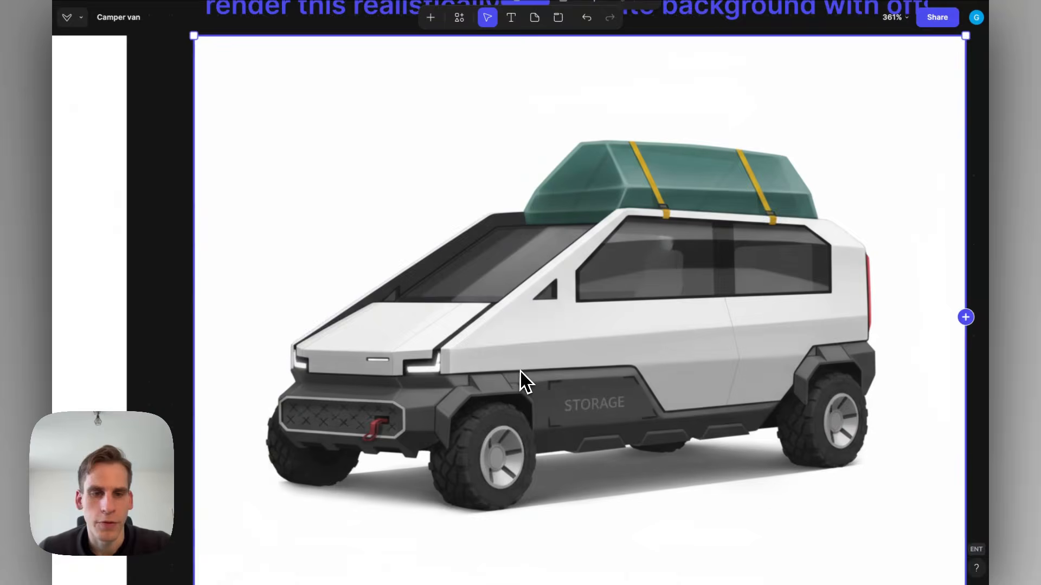
pyautogui.scroll(-5, 520, 379)
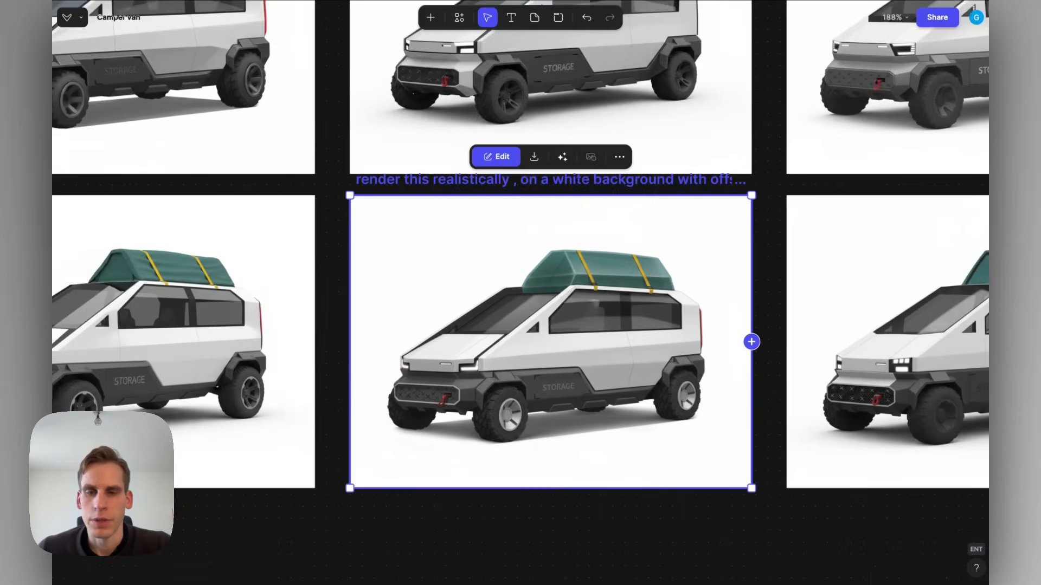
pyautogui.hscroll(5, 521, 379)
pyautogui.scroll(4, 520, 380)
pyautogui.hscroll(-2, 520, 380)
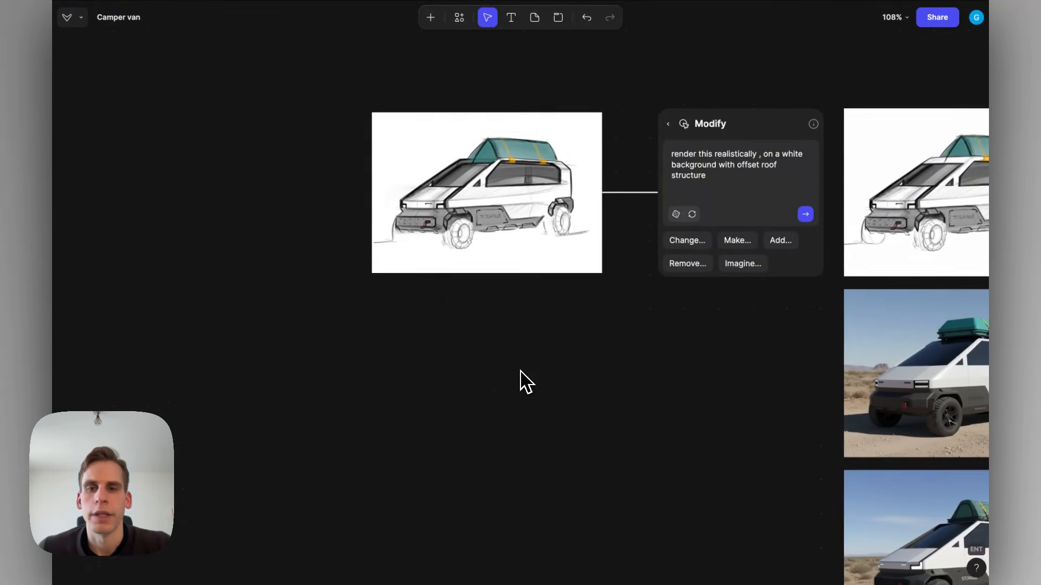
# Compare the sketch's windshield and front details with the selected render, checking the small triangular window on the far side
pyautogui.scroll(6, 495, 255)
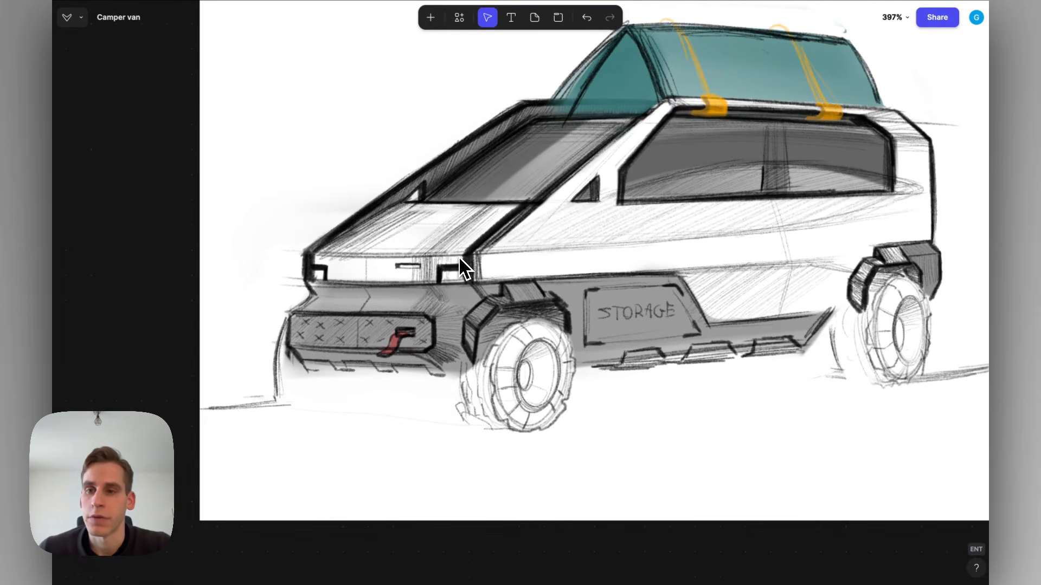
pyautogui.scroll(-4, 460, 256)
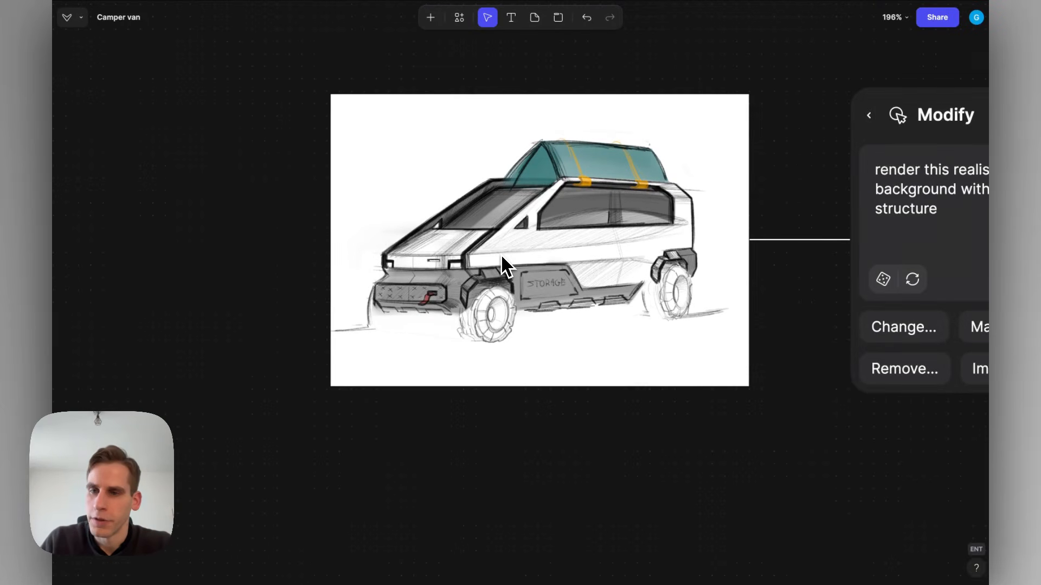
pyautogui.scroll(-3, 500, 254)
pyautogui.scroll(-8, 502, 255)
pyautogui.hscroll(3, 562, 356)
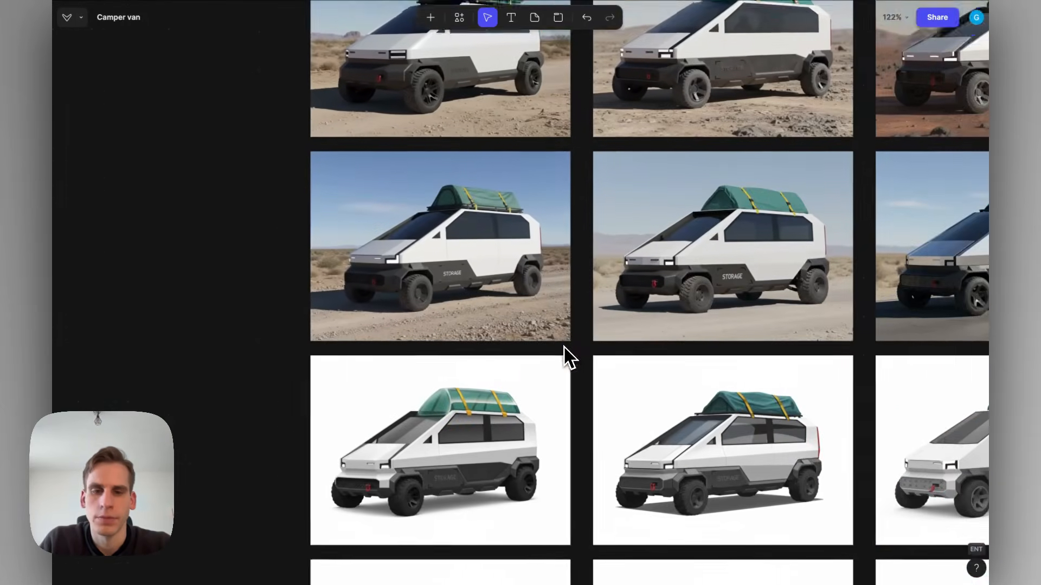
pyautogui.scroll(10, 564, 350)
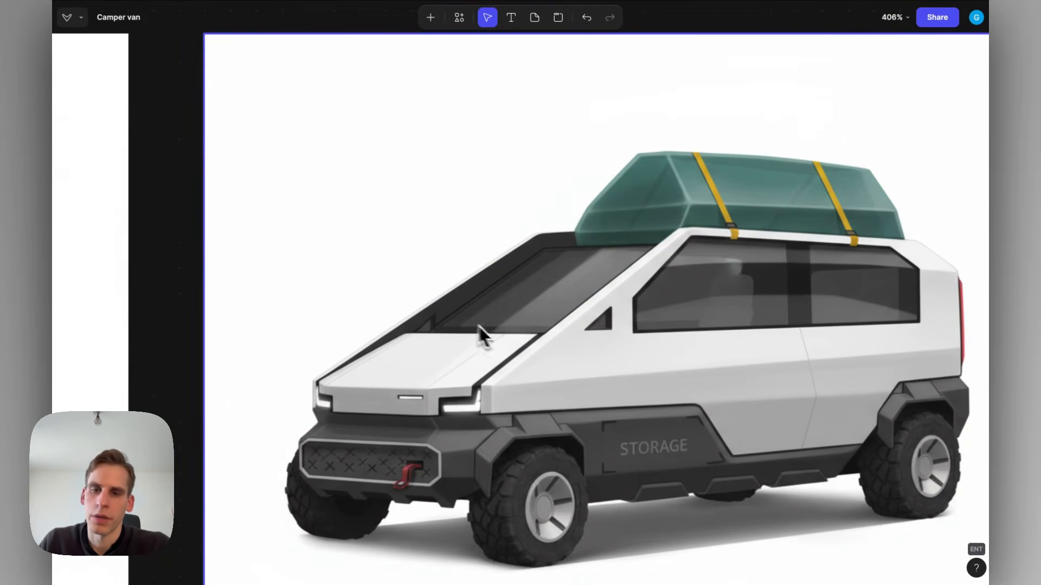
pyautogui.scroll(4, 428, 326)
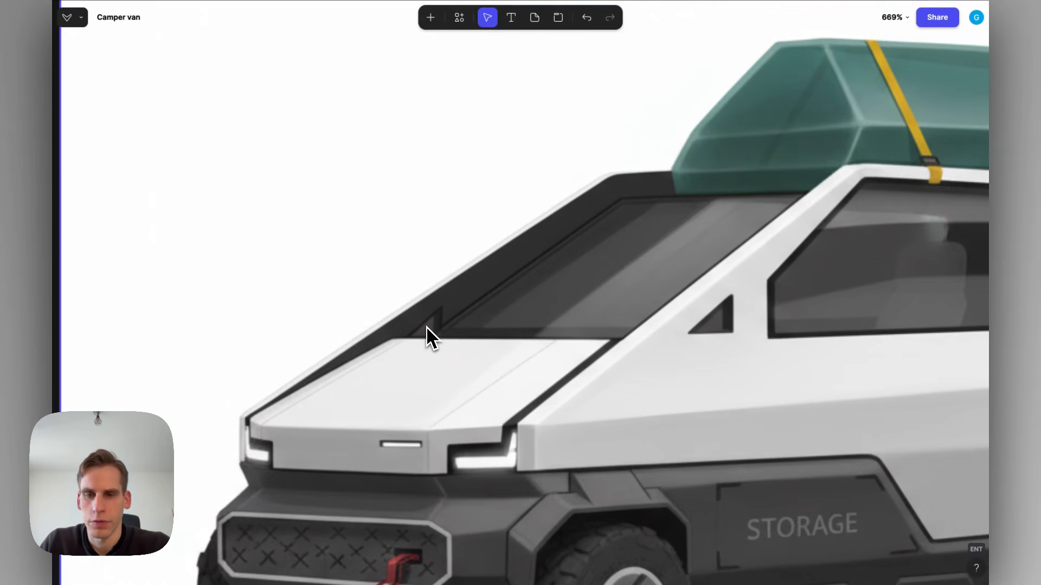
pyautogui.scroll(-8, 465, 320)
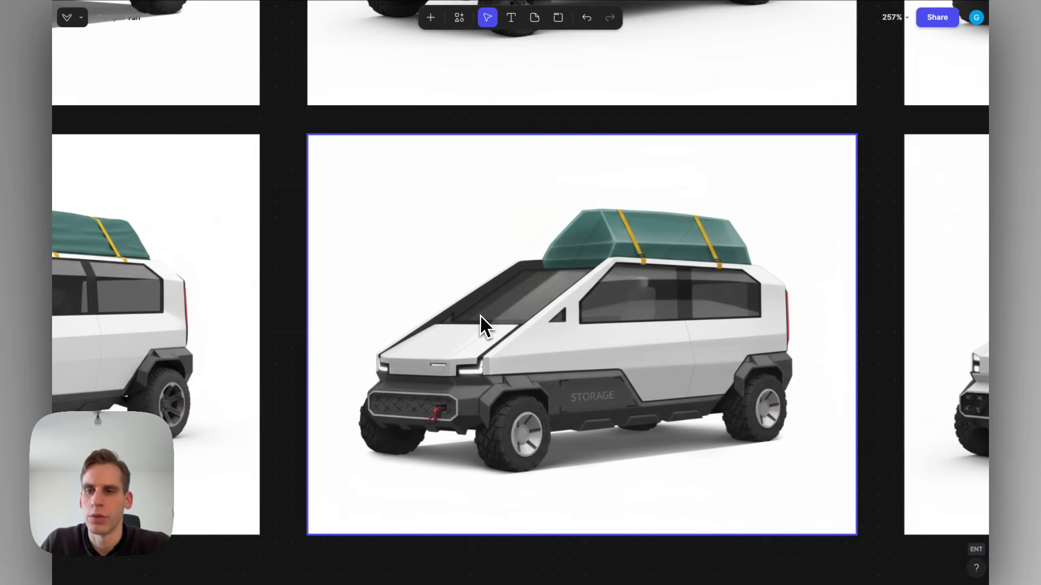
# Open the selected render for editing and set up a 2 px brush with the off-white color FEFEFE
pyautogui.doubleClick(480, 314)
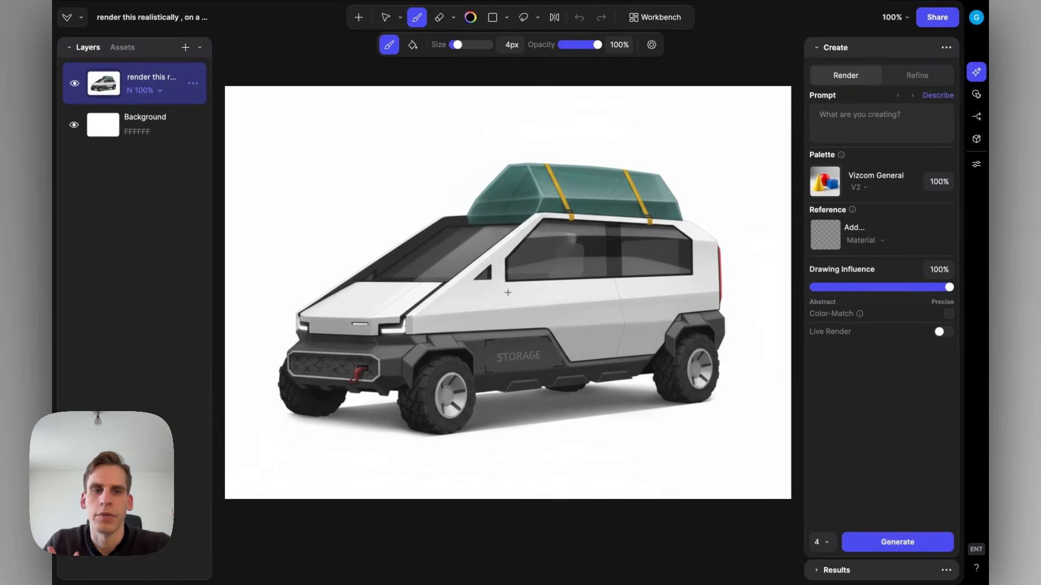
pyautogui.scroll(4, 363, 262)
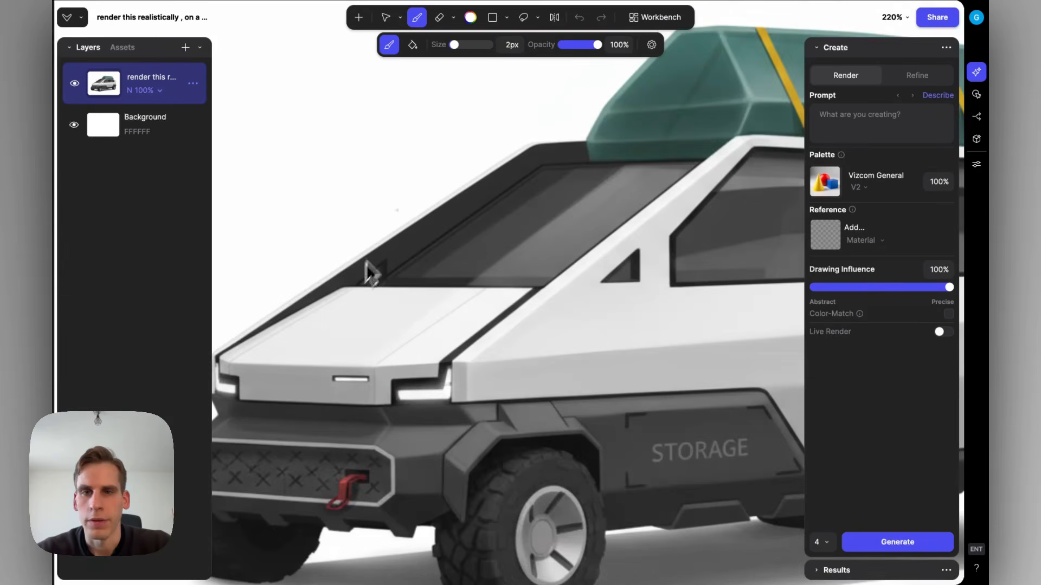
pyautogui.click(470, 16)
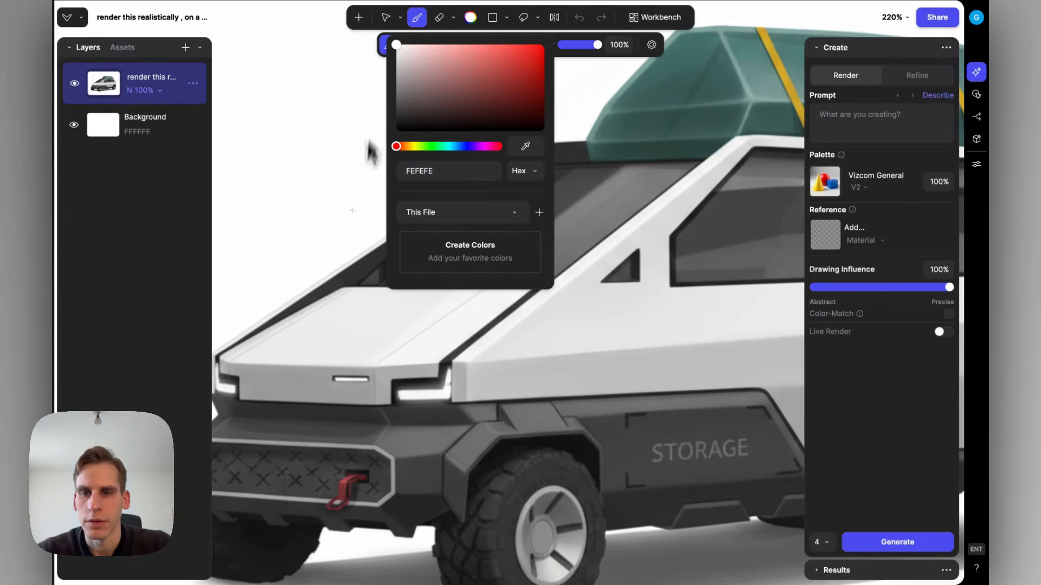
# Paint the small triangular window at the far-side base of the windshield off-white, outlining it with straight strokes and filling it
pyautogui.scroll(4, 344, 250)
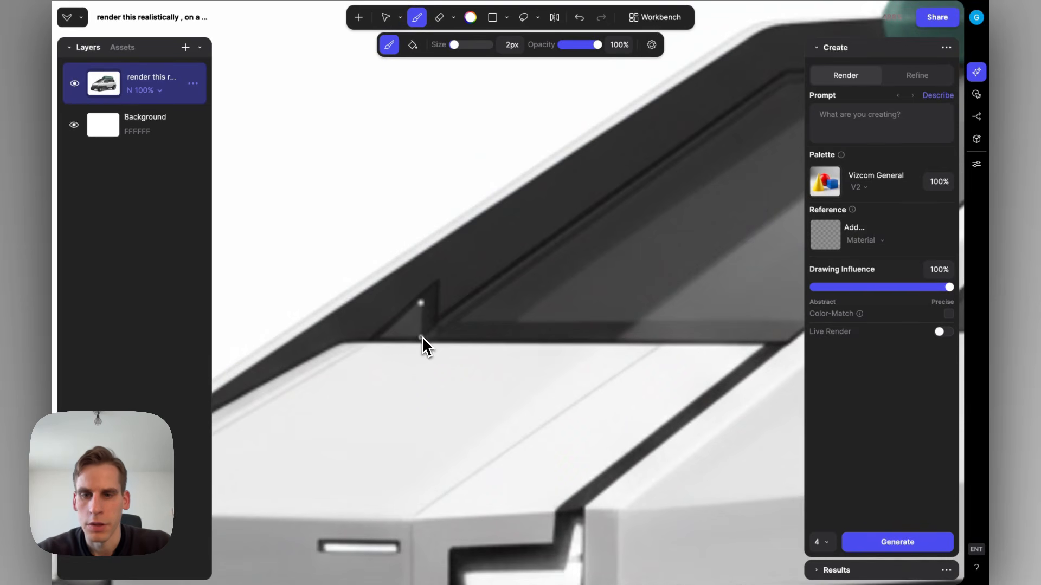
pyautogui.keyDown('shift'); pyautogui.click(379, 339); pyautogui.keyUp('shift')
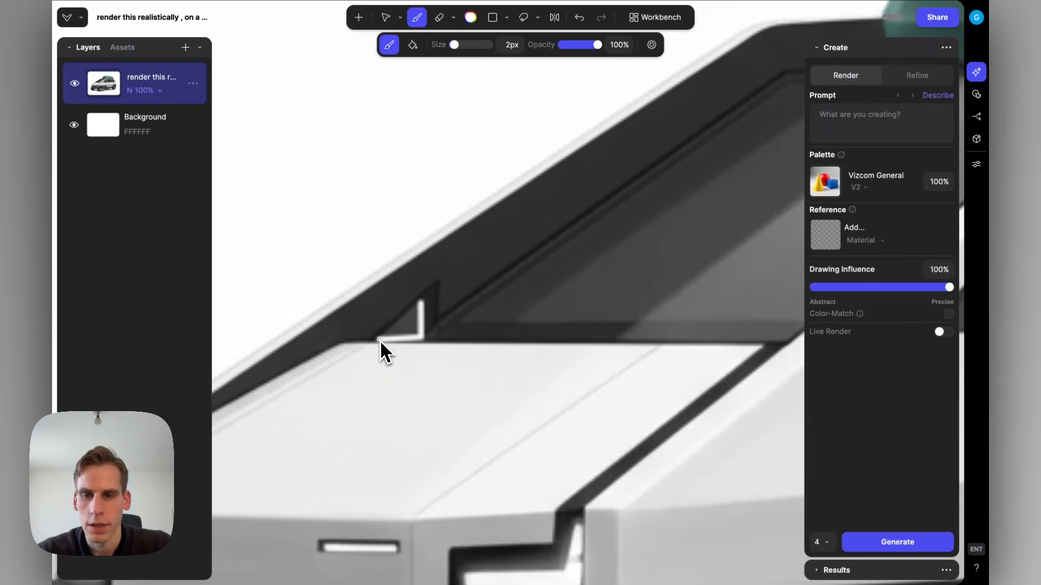
pyautogui.keyDown('shift'); pyautogui.click(418, 306); pyautogui.keyUp('shift')
pyautogui.scroll(3, 419, 305)
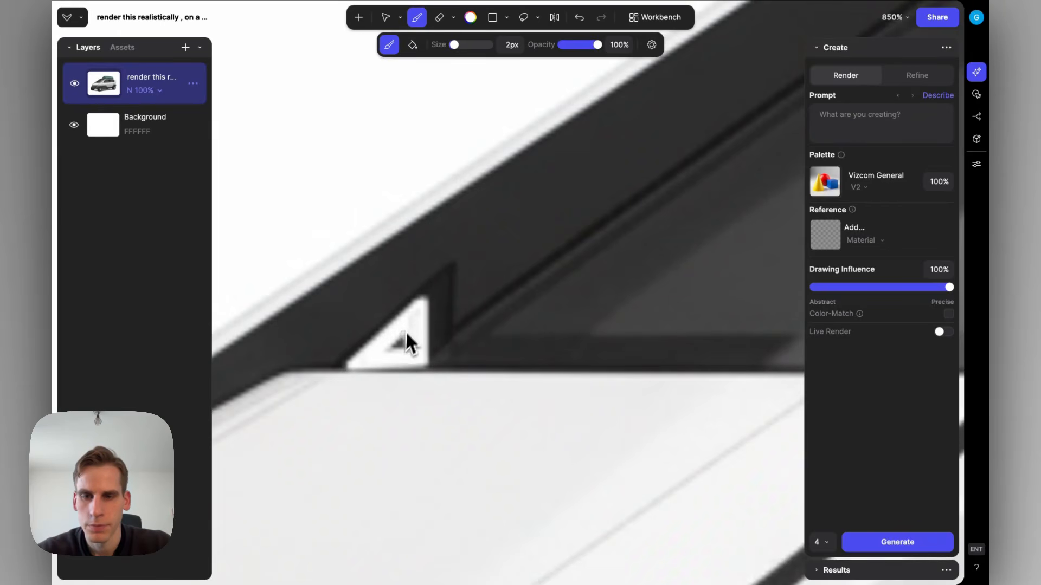
pyautogui.scroll(-10, 394, 353)
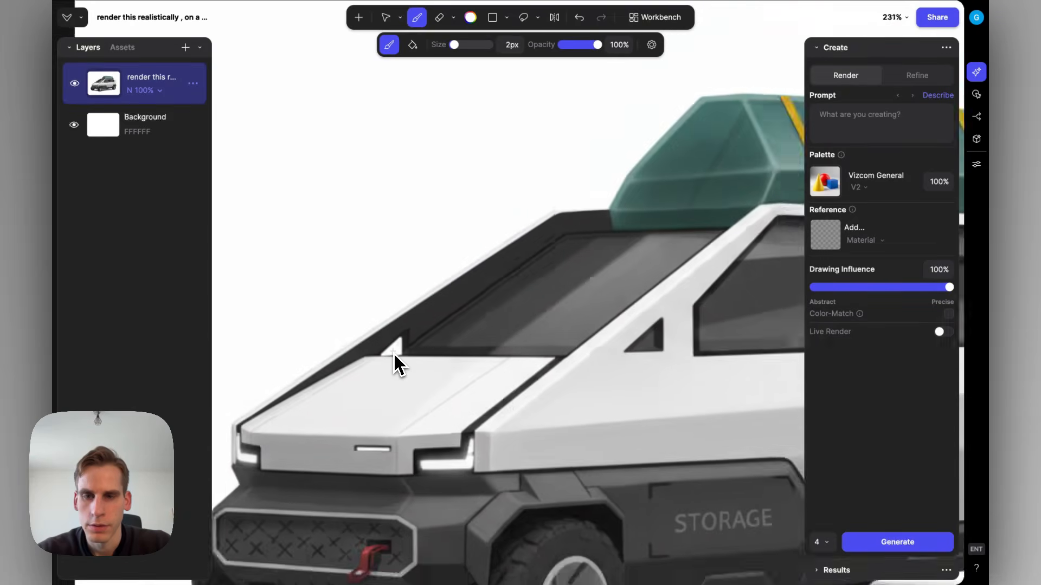
pyautogui.scroll(2, 430, 297)
pyautogui.scroll(1, 397, 330)
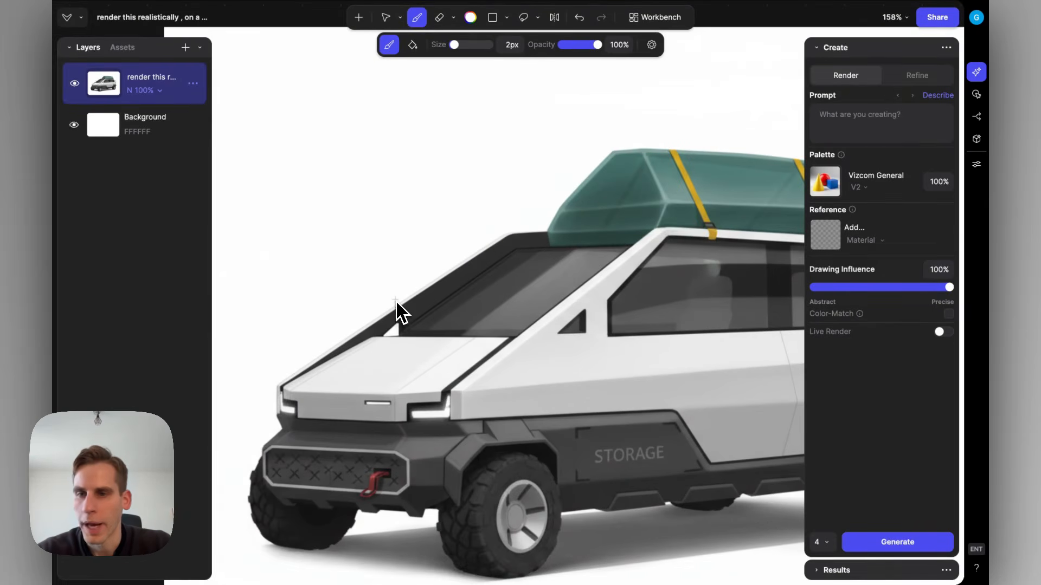
pyautogui.scroll(-3, 400, 311)
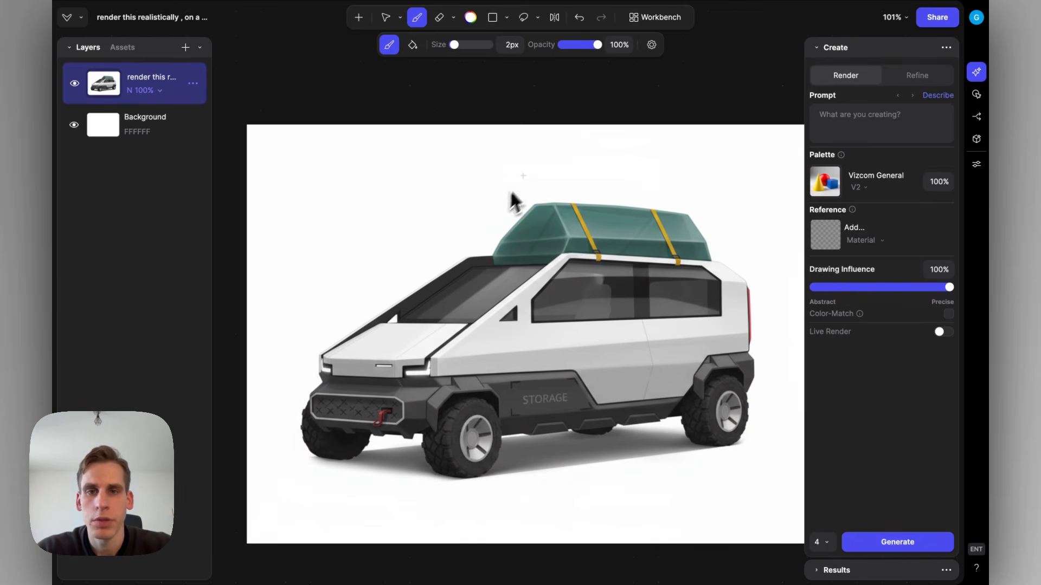
# Return to the Workbench and move the edited render to an empty area away from the other renders
pyautogui.click(655, 17)
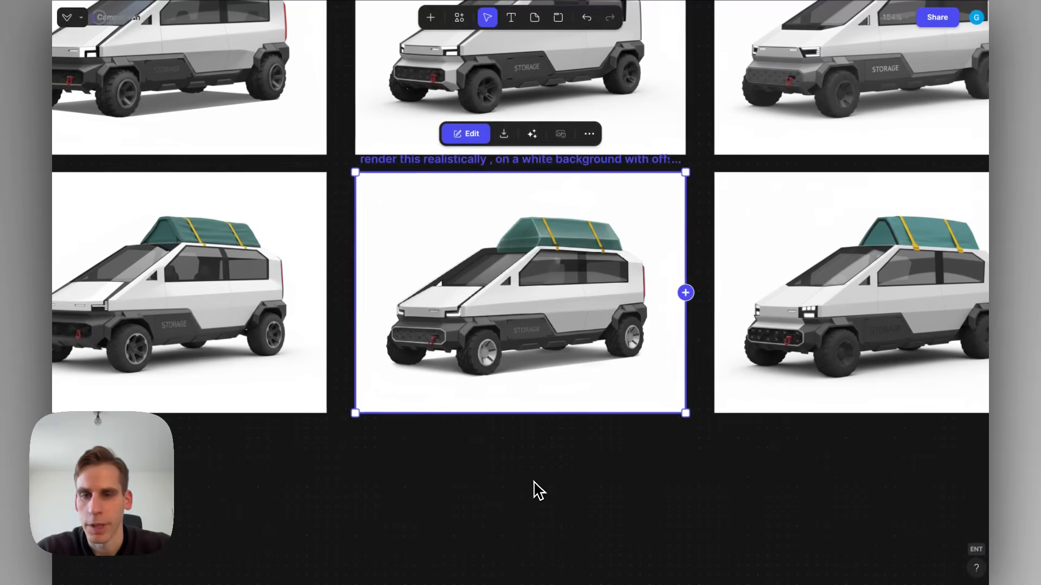
pyautogui.click(532, 491)
pyautogui.scroll(-5, 532, 491)
pyautogui.moveTo(387, 349); pyautogui.dragTo(748, 467)
pyautogui.hscroll(5, 773, 441)
pyautogui.scroll(-2, 774, 442)
pyautogui.scroll(5, 668, 400)
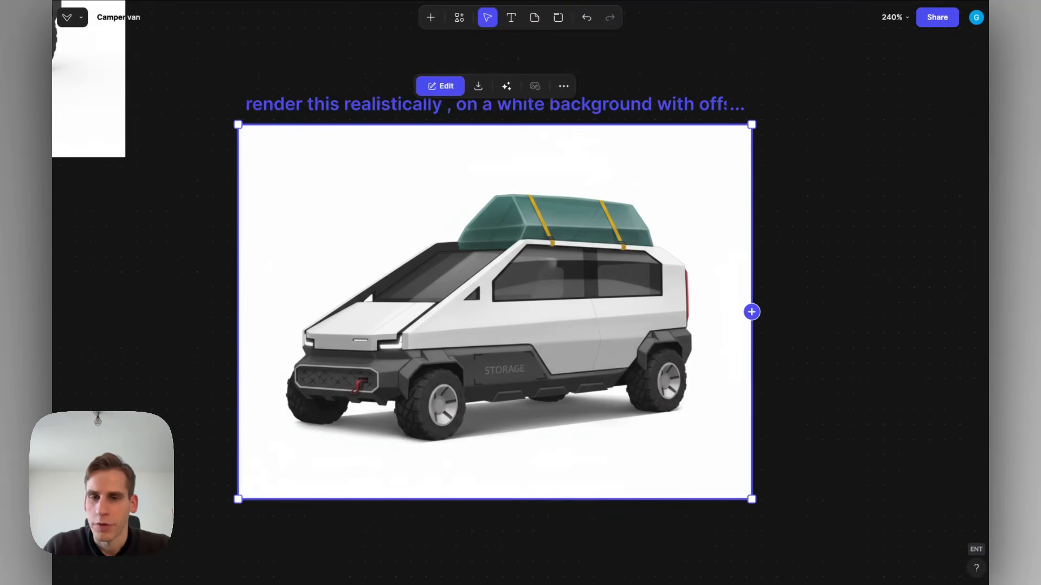
pyautogui.scroll(-5, 422, 284)
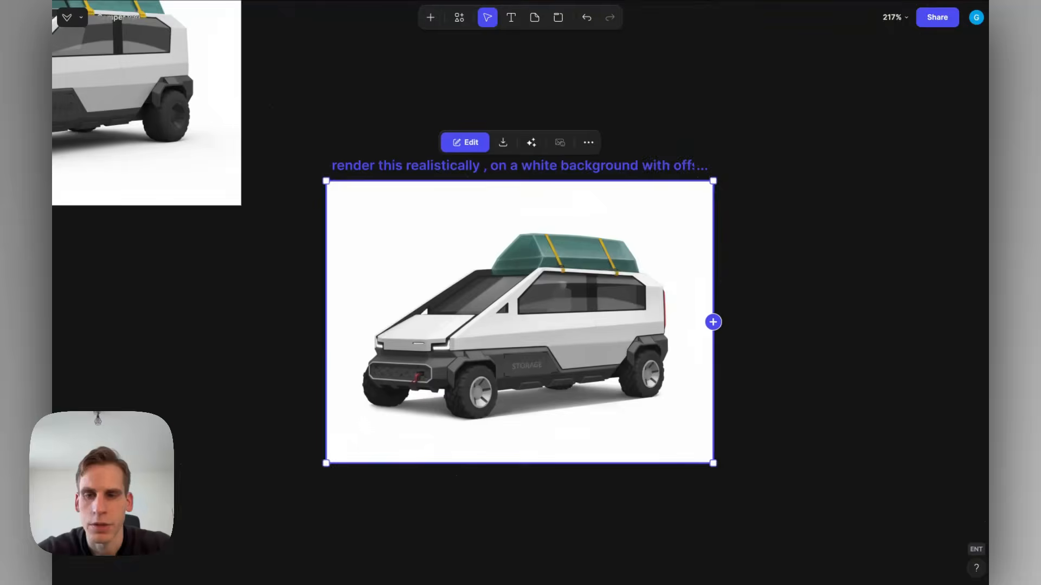
pyautogui.click(762, 366)
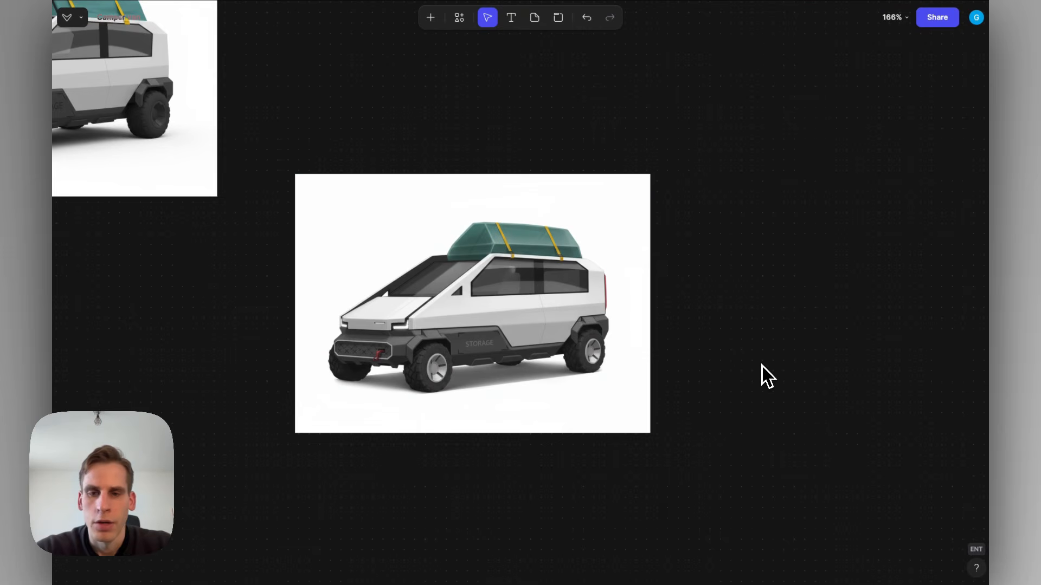
# Attach a Modify block to the retouched render, choose Change expression, and switch its dial to a custom expression
pyautogui.click(565, 322)
pyautogui.hscroll(2, 564, 321)
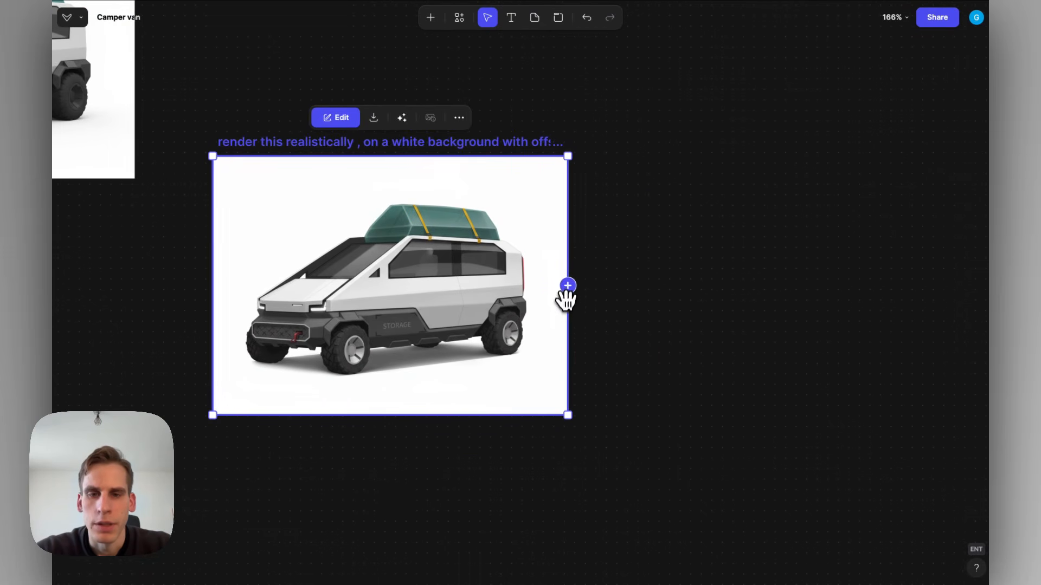
pyautogui.moveTo(567, 285); pyautogui.dragTo(647, 287)
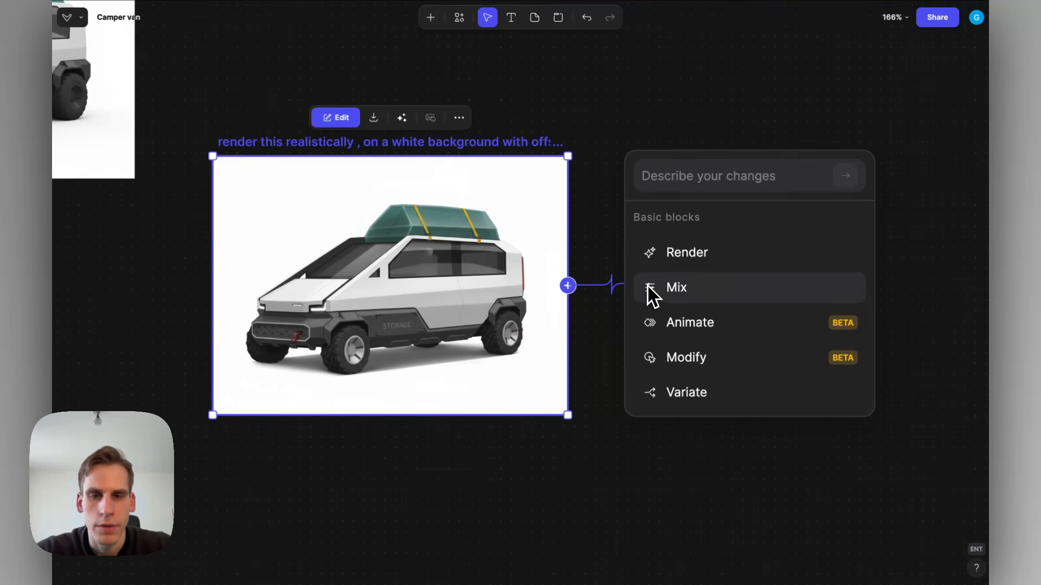
pyautogui.click(594, 351)
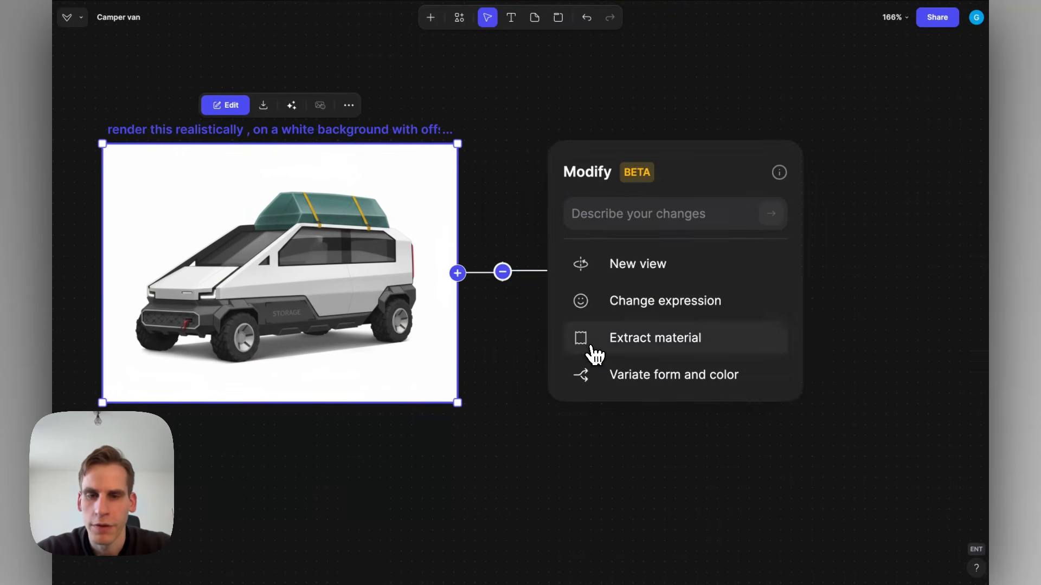
pyautogui.click(632, 315)
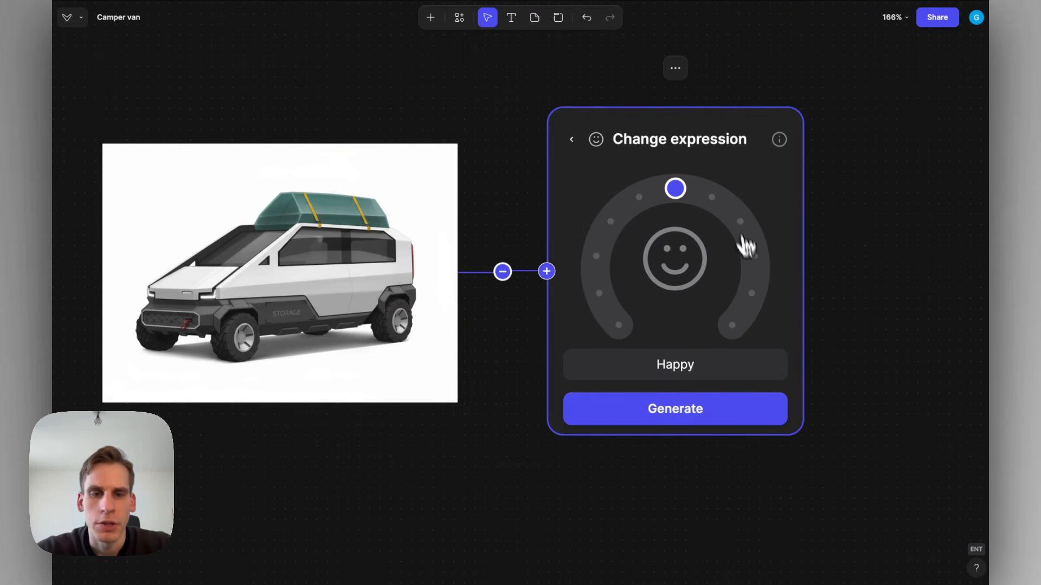
pyautogui.click(730, 326)
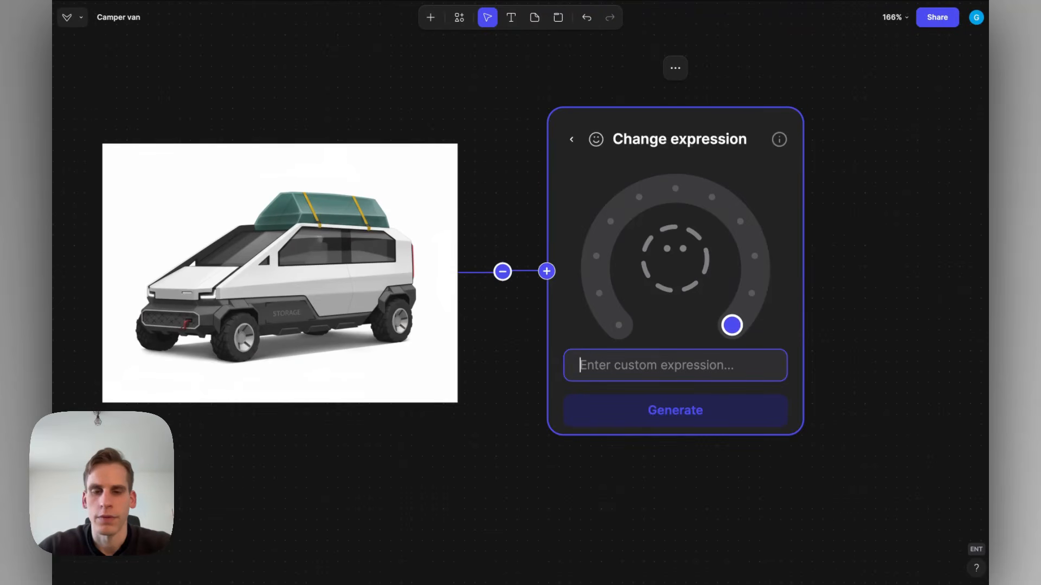
# Generate variations of the van with the custom expression "rugged"
pyautogui.hscroll(1, 651, 369)
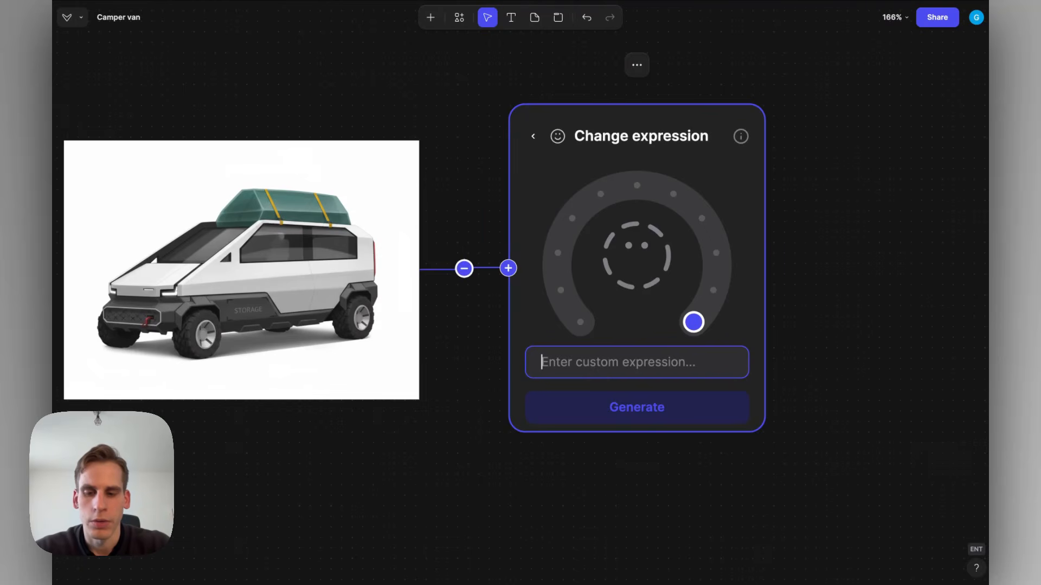
pyautogui.write('rugged')
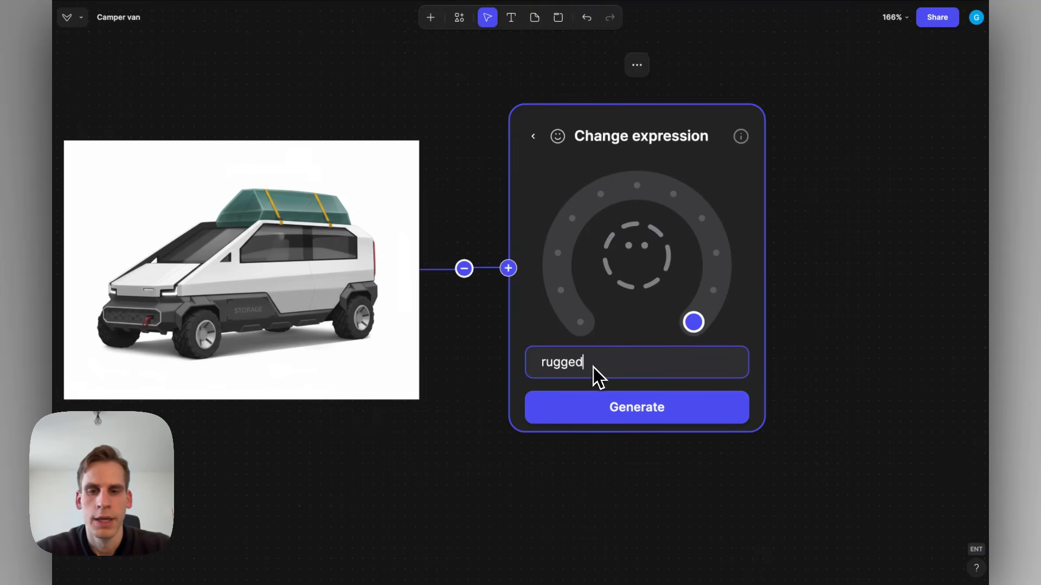
pyautogui.click(592, 413)
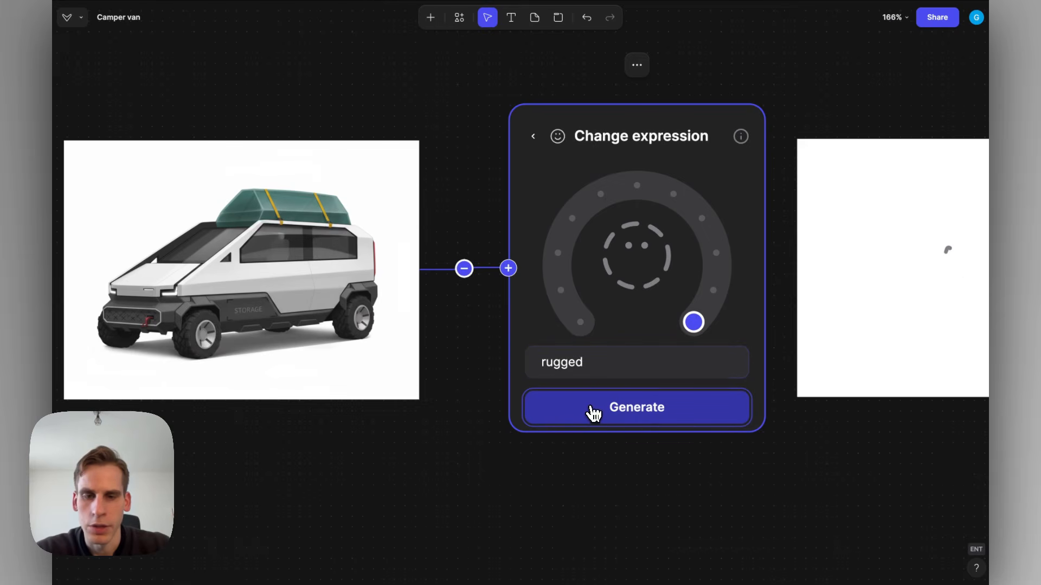
# Replace the custom expression with "off-road" and generate more variations
pyautogui.doubleClick(582, 360)
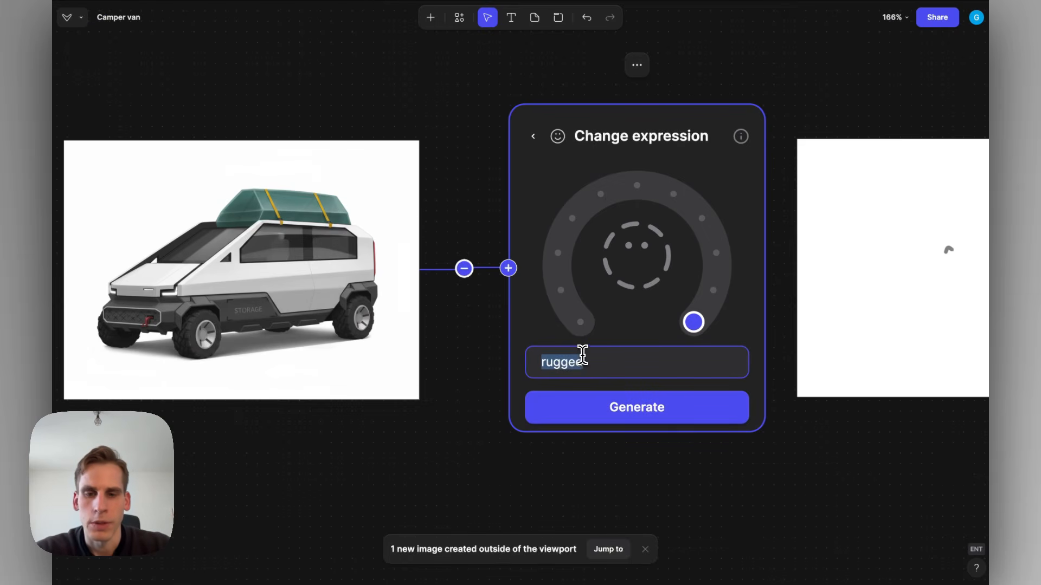
pyautogui.write('off-')
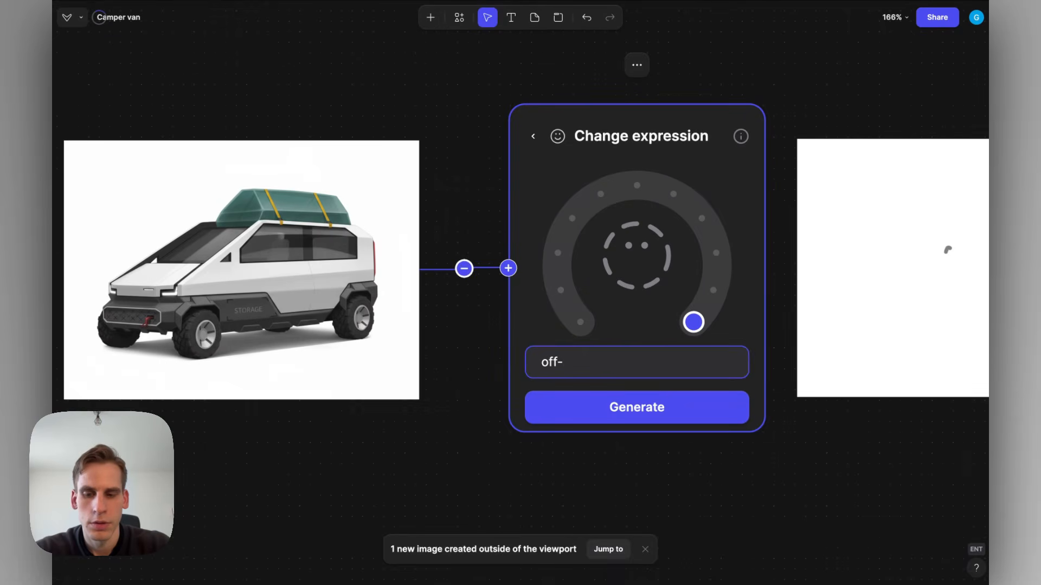
pyautogui.write('road')
pyautogui.click(599, 407)
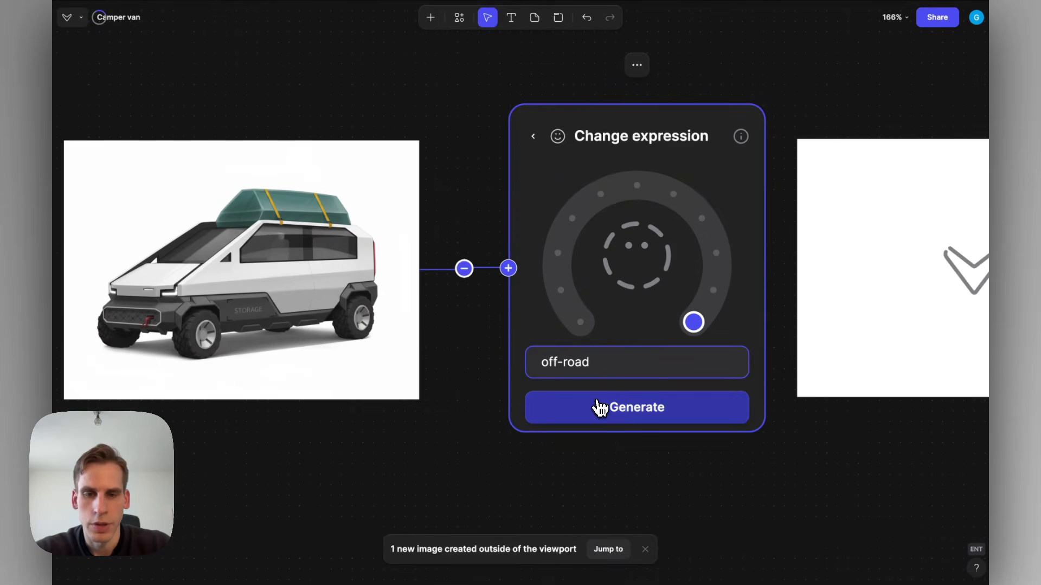
# Change the custom expression to "tactical" and generate another set of variations
pyautogui.doubleClick(585, 357)
pyautogui.tripleClick(585, 358)
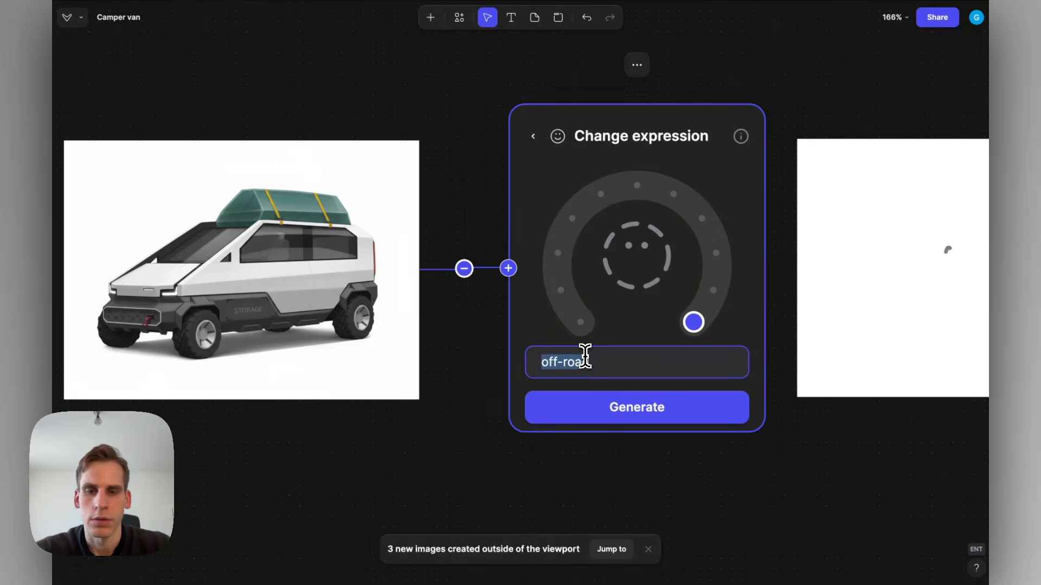
pyautogui.write('tacti')
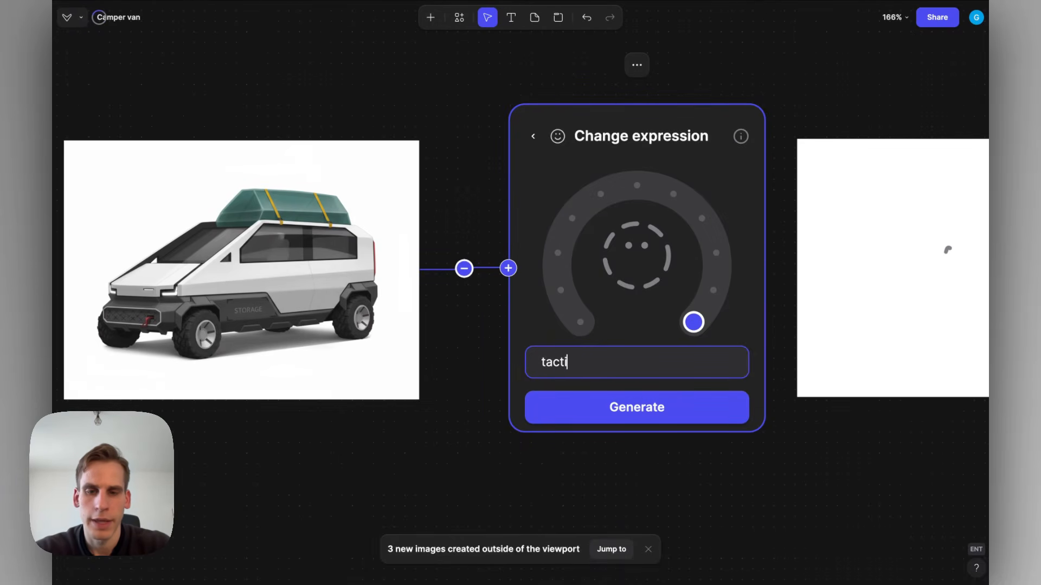
pyautogui.write('cal')
pyautogui.click(609, 416)
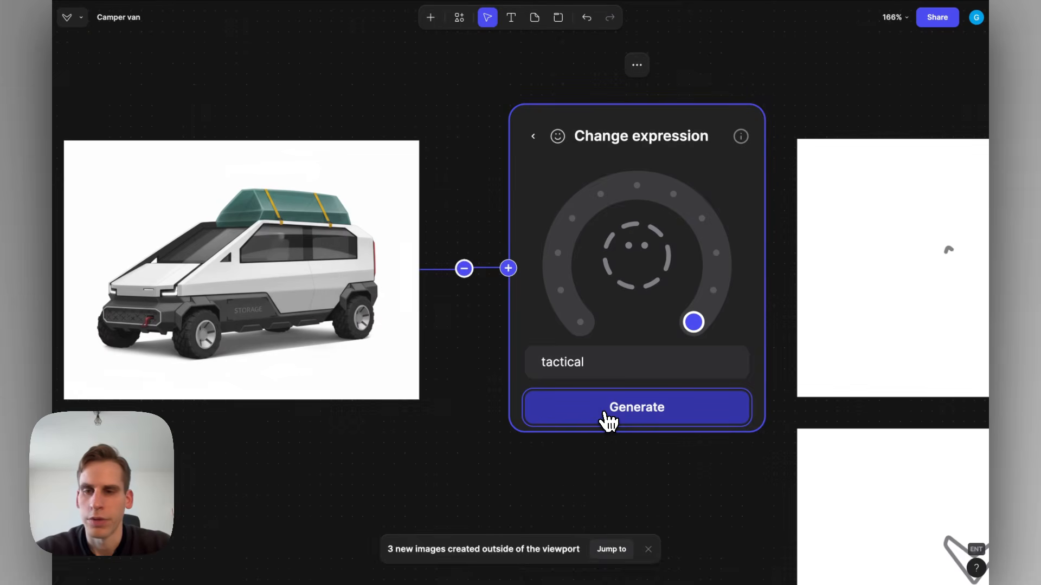
# Set the custom expression to "camping" and generate variations from it
pyautogui.doubleClick(590, 361)
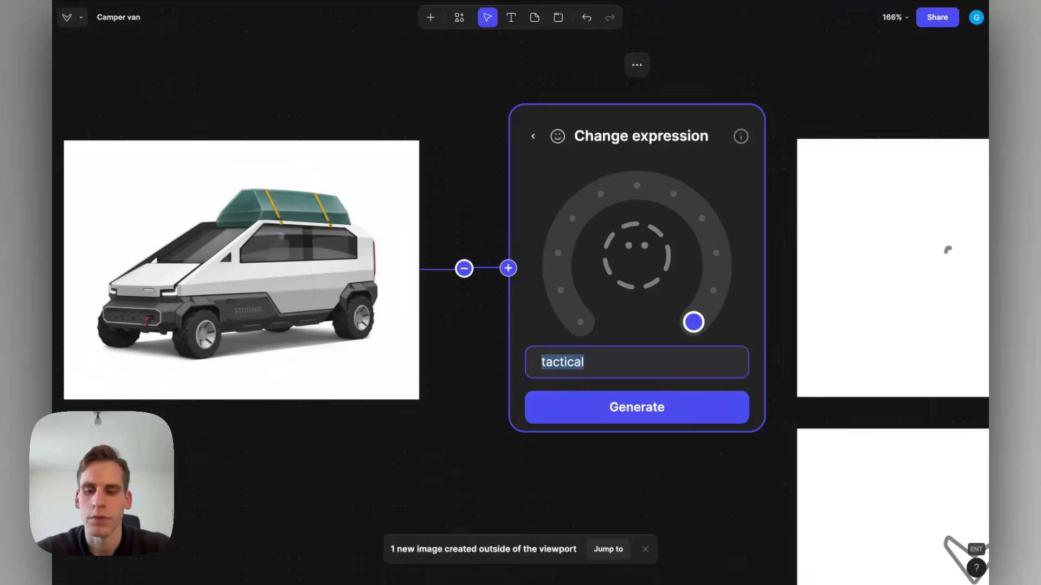
pyautogui.write('camping')
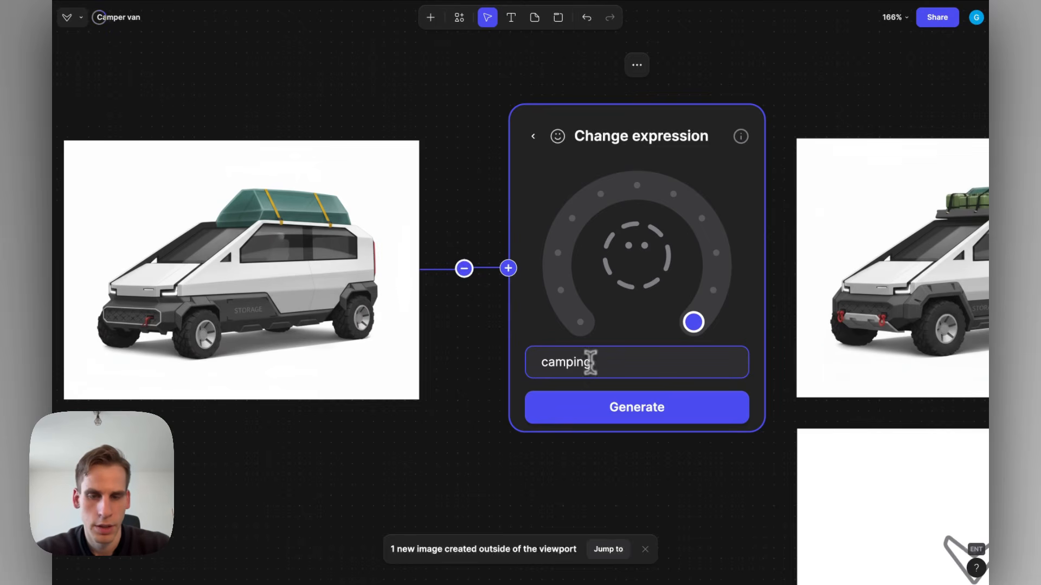
pyautogui.click(596, 416)
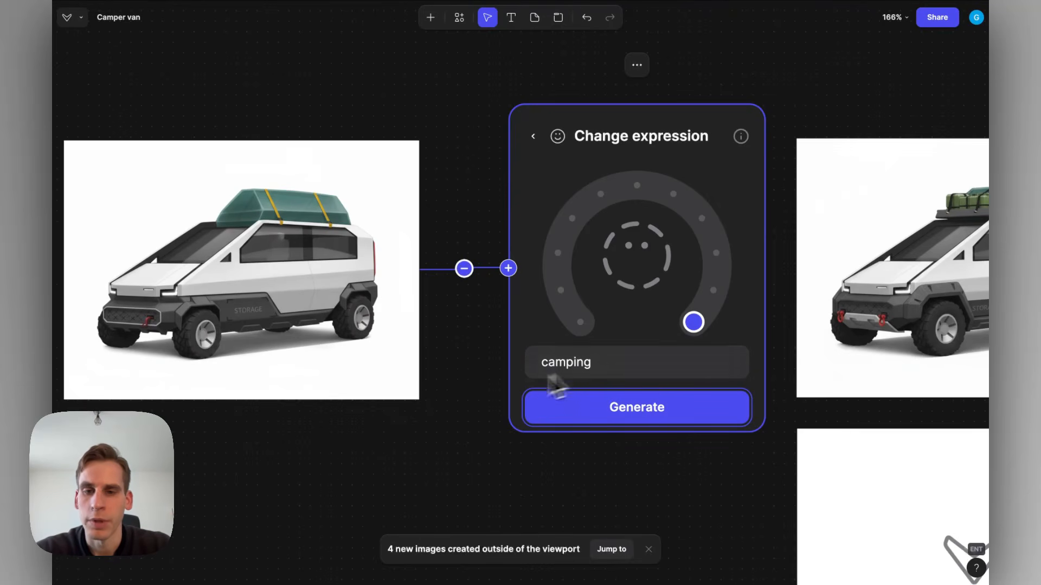
# Inspect the first generated variation up close, checking its roof cargo, windshield, hood, bumper and fender details against the original design
pyautogui.scroll(-3, 483, 399)
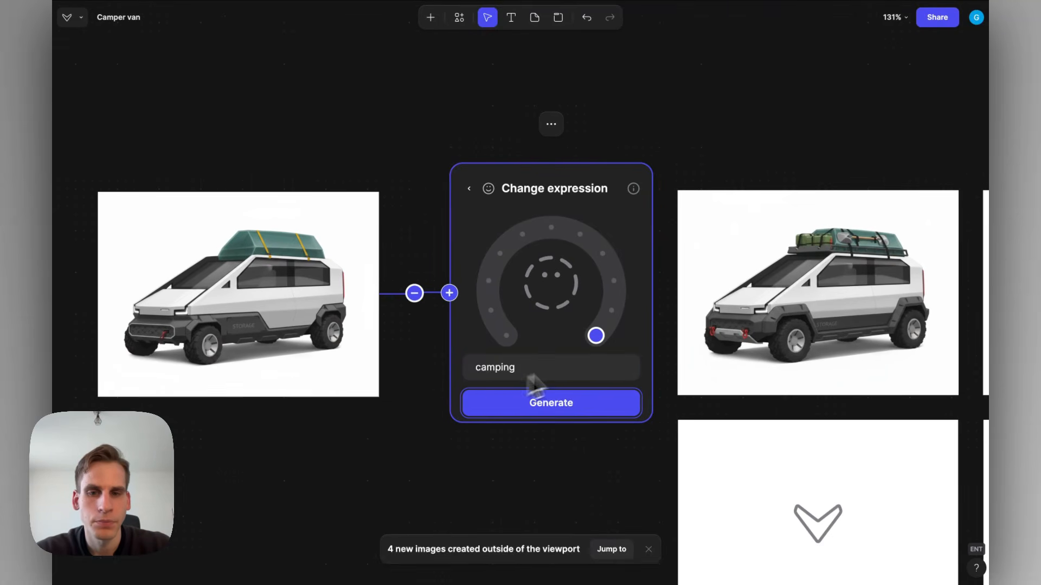
pyautogui.hscroll(8, 592, 358)
pyautogui.scroll(6, 504, 313)
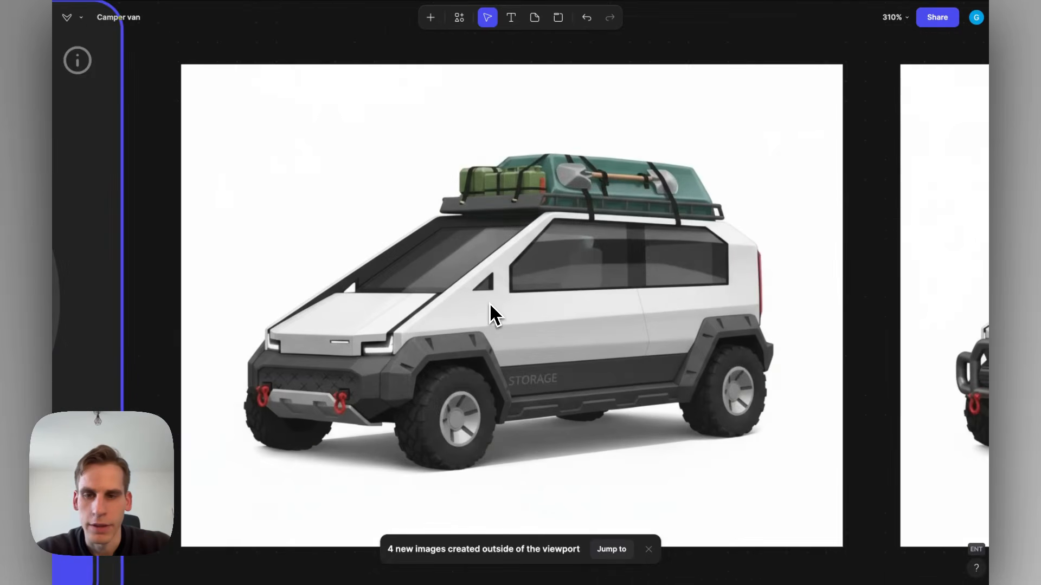
pyautogui.scroll(-6, 491, 310)
pyautogui.scroll(5, 490, 282)
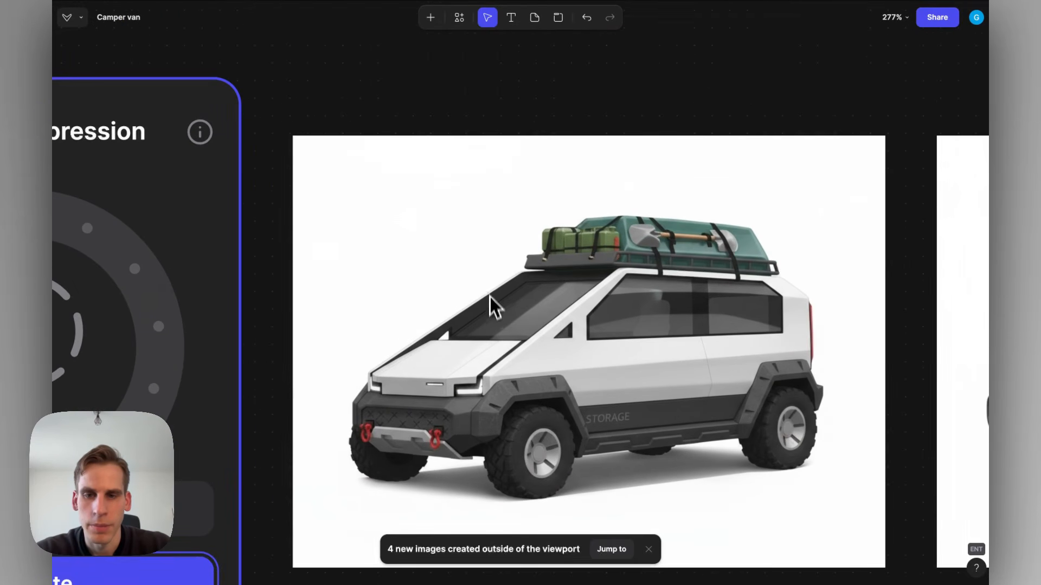
pyautogui.scroll(-1, 489, 306)
pyautogui.scroll(2, 515, 321)
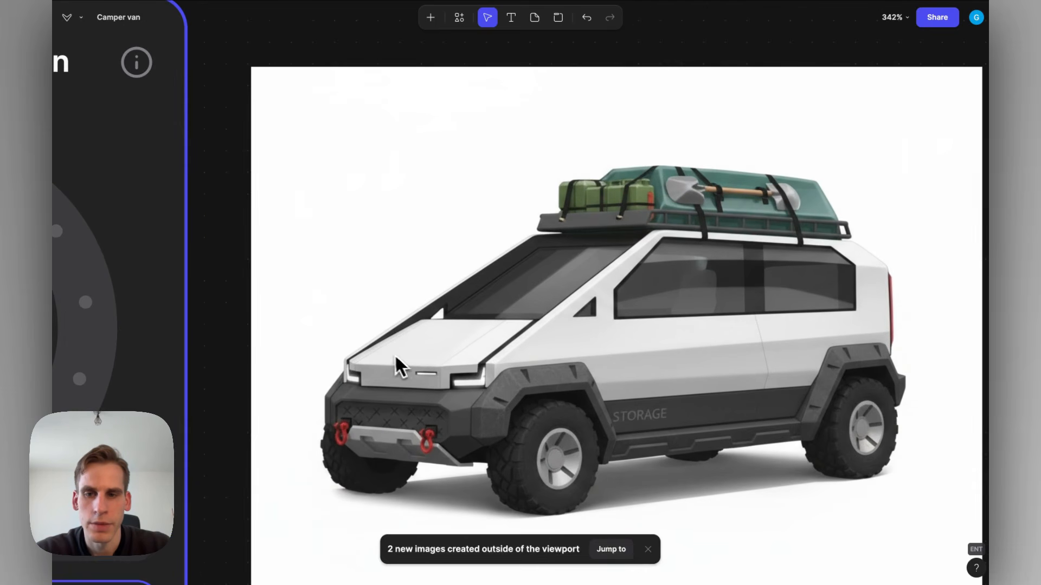
pyautogui.scroll(2, 396, 358)
pyautogui.scroll(-2, 432, 329)
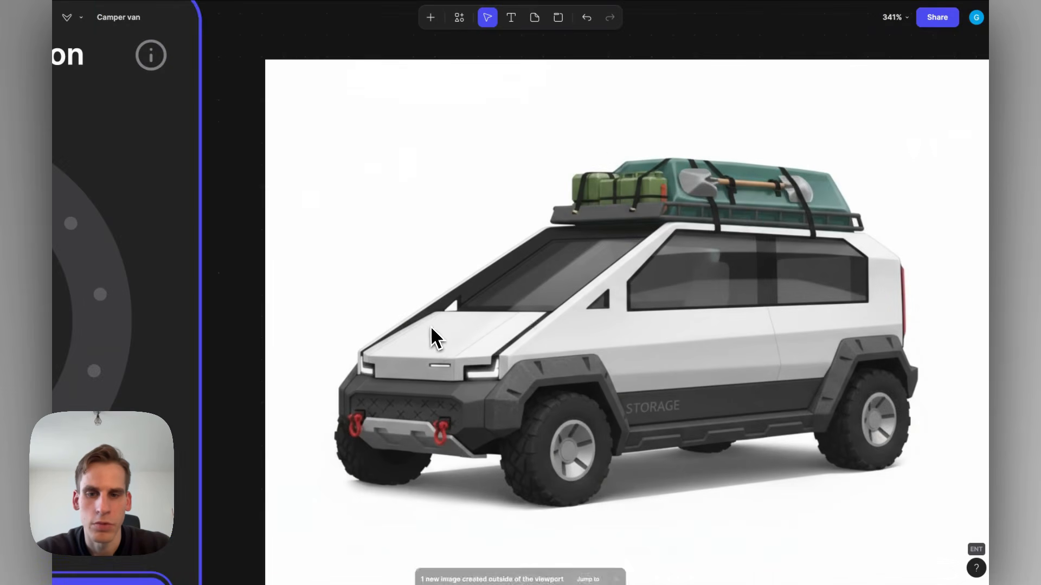
pyautogui.scroll(2, 477, 362)
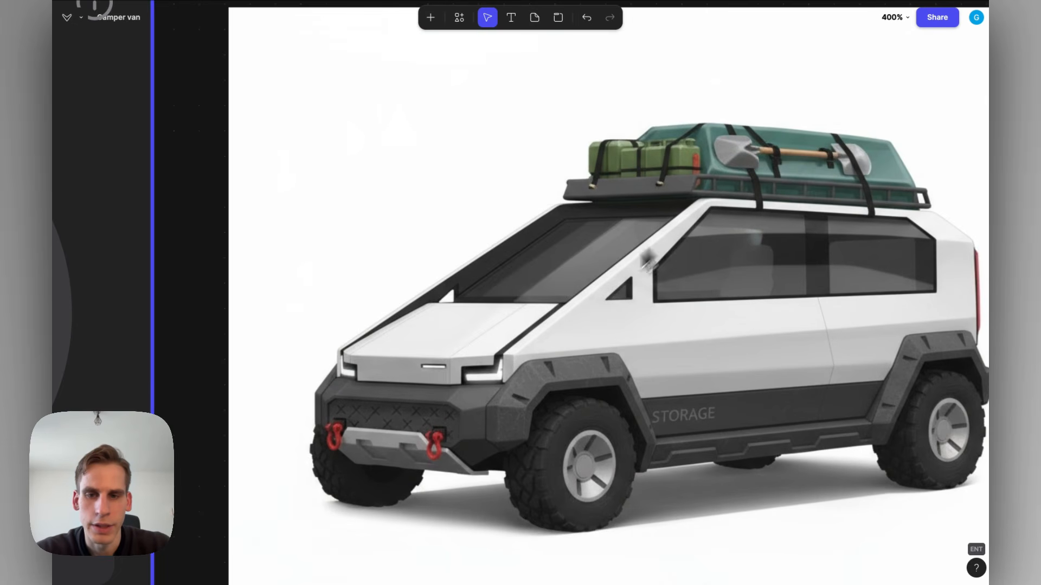
pyautogui.scroll(-5, 485, 382)
pyautogui.hscroll(2, 485, 380)
pyautogui.scroll(-1, 485, 379)
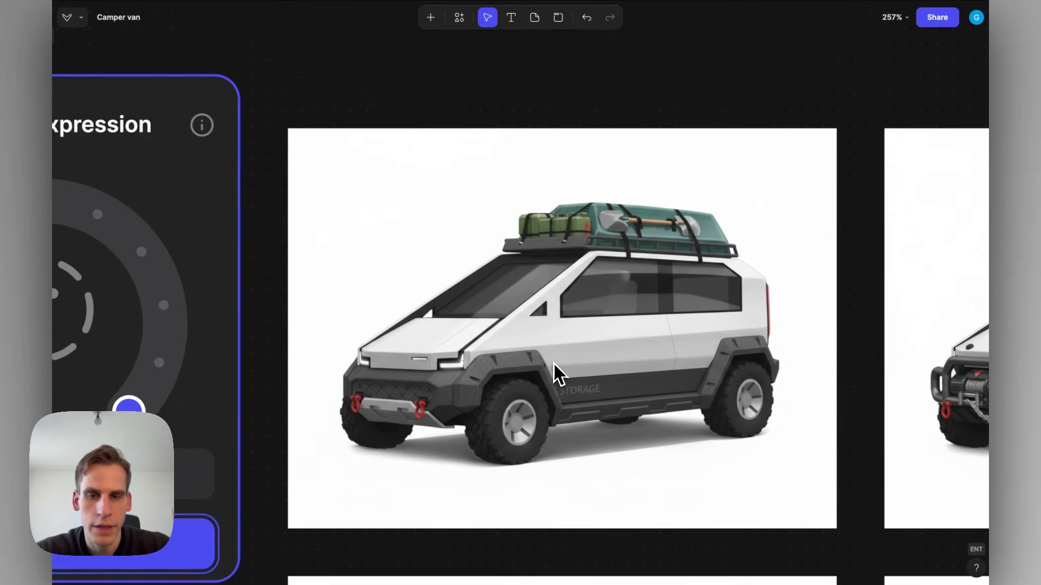
# Examine the two off-road variations, looking at the added equipment, mud, viewing angle and background
pyautogui.scroll(-5, 555, 388)
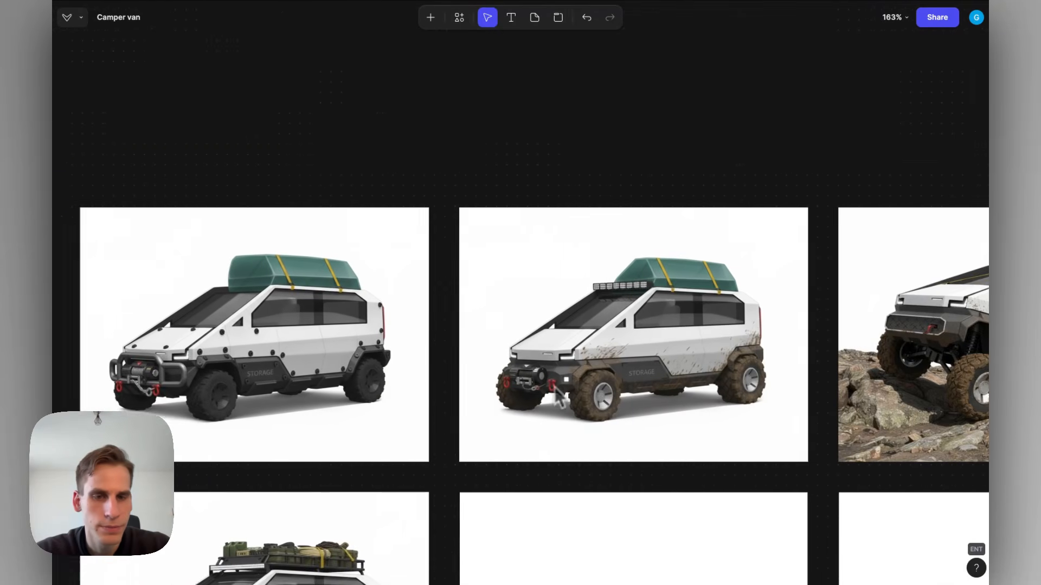
pyautogui.scroll(5, 555, 388)
pyautogui.click(576, 364)
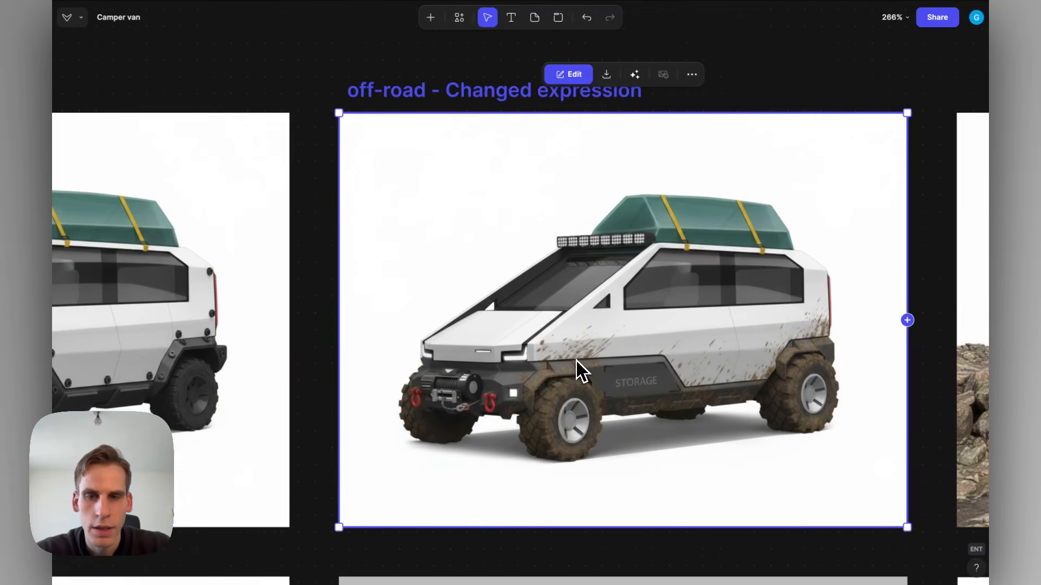
pyautogui.scroll(-5, 580, 367)
pyautogui.hscroll(6, 581, 367)
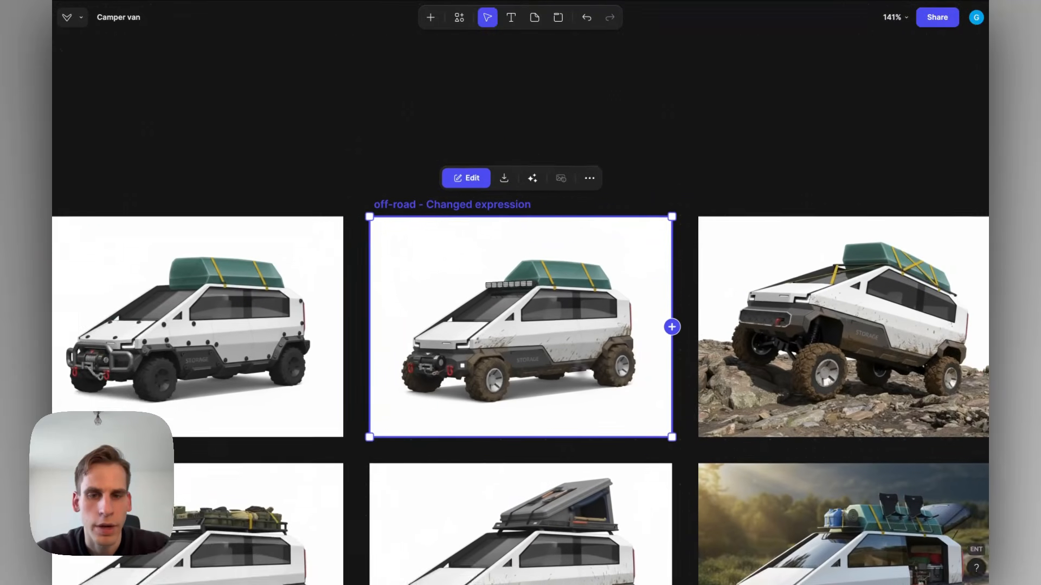
pyautogui.scroll(4, 739, 297)
pyautogui.click(737, 296)
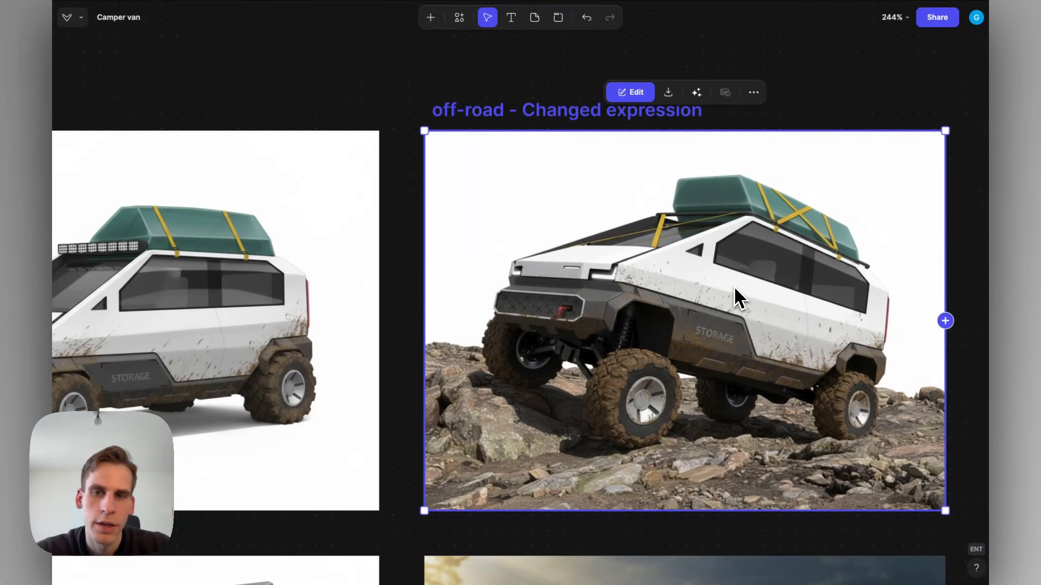
pyautogui.scroll(-3, 737, 295)
pyautogui.scroll(1, 734, 285)
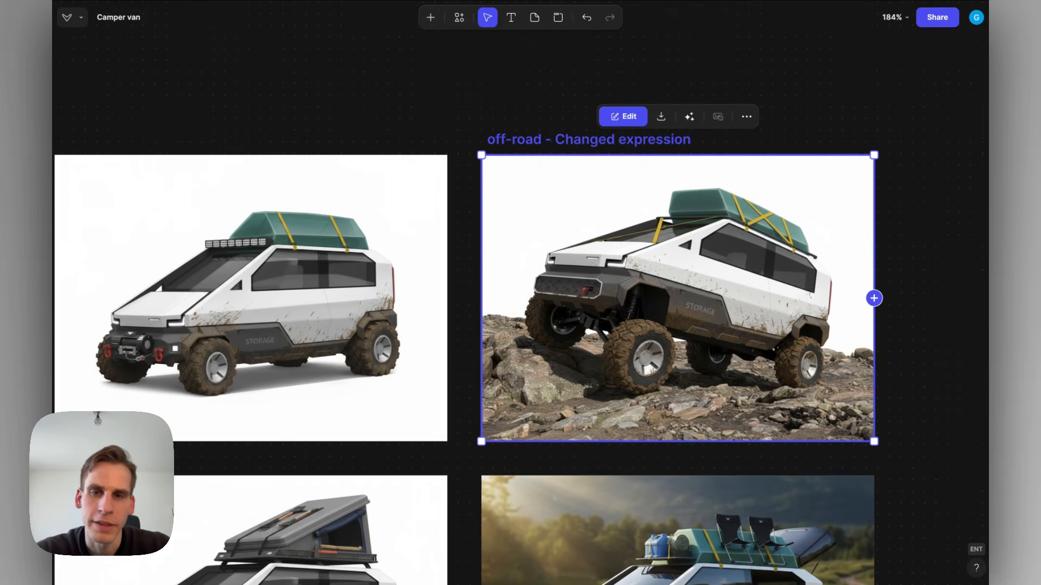
# Review the camping variations, including the one in an outdoor scene, and compare them with the tactical variations
pyautogui.scroll(-2, 734, 285)
pyautogui.scroll(-3, 733, 285)
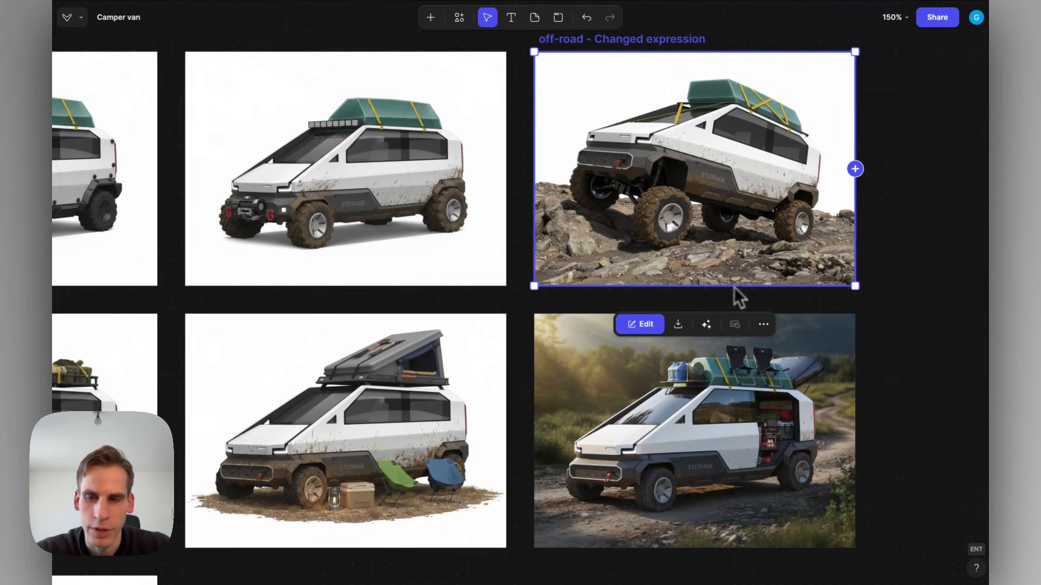
pyautogui.scroll(-3, 759, 260)
pyautogui.click(726, 305)
pyautogui.scroll(3, 726, 304)
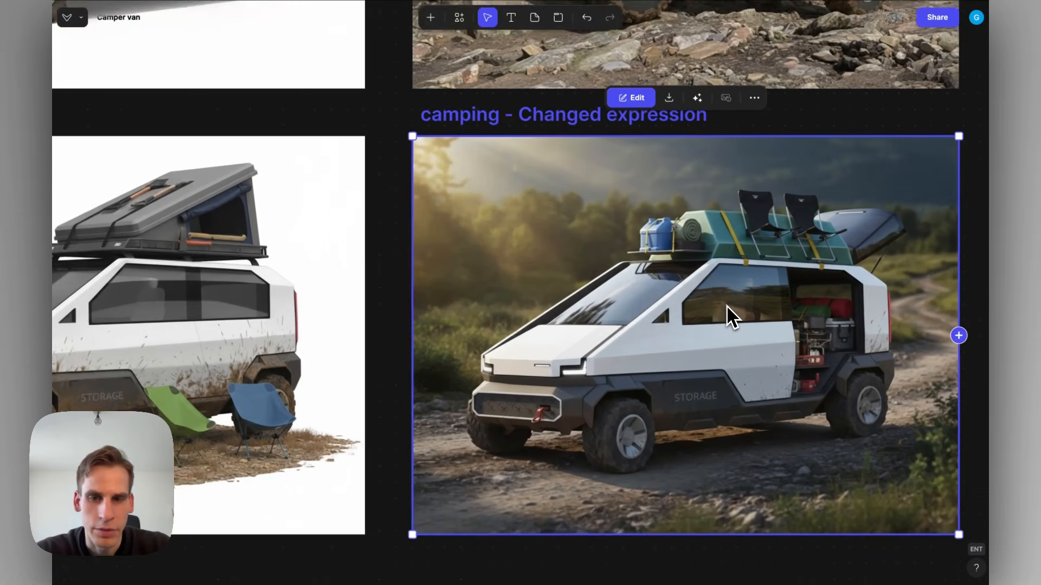
pyautogui.hscroll(2, 726, 304)
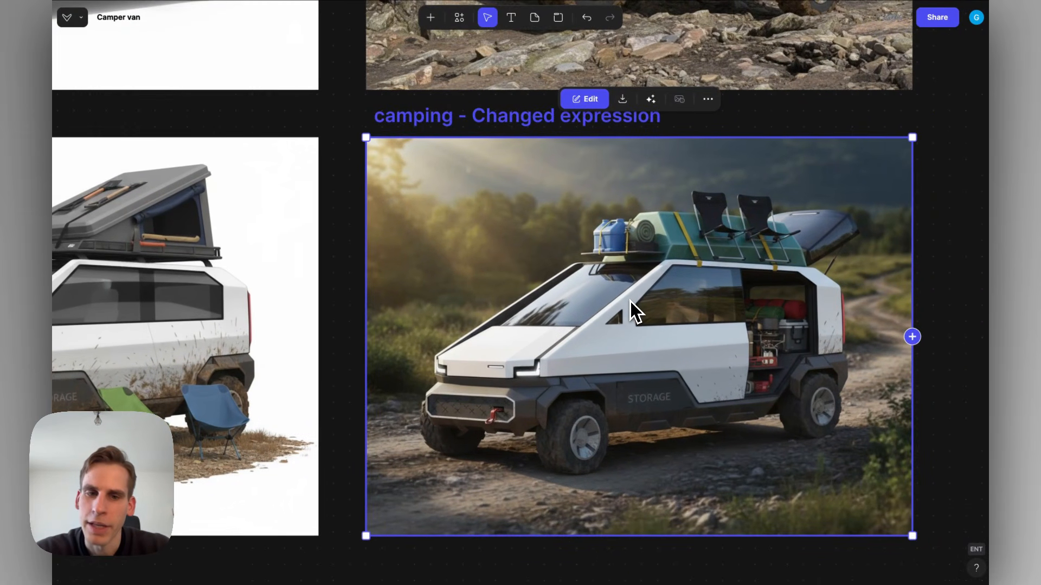
pyautogui.scroll(-3, 630, 301)
pyautogui.hscroll(-5, 632, 309)
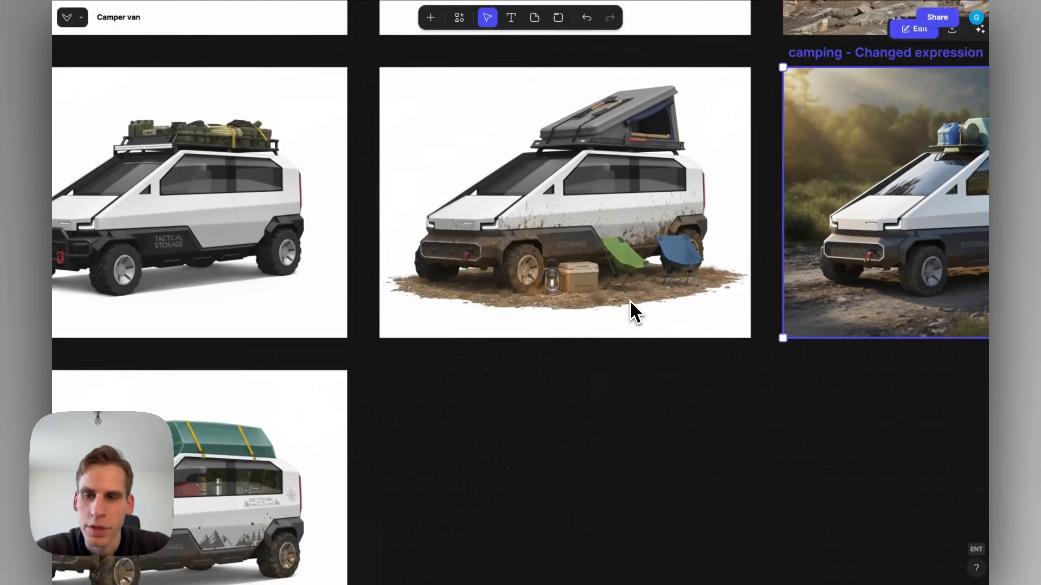
pyautogui.hscroll(-5, 571, 385)
pyautogui.scroll(-2, 571, 385)
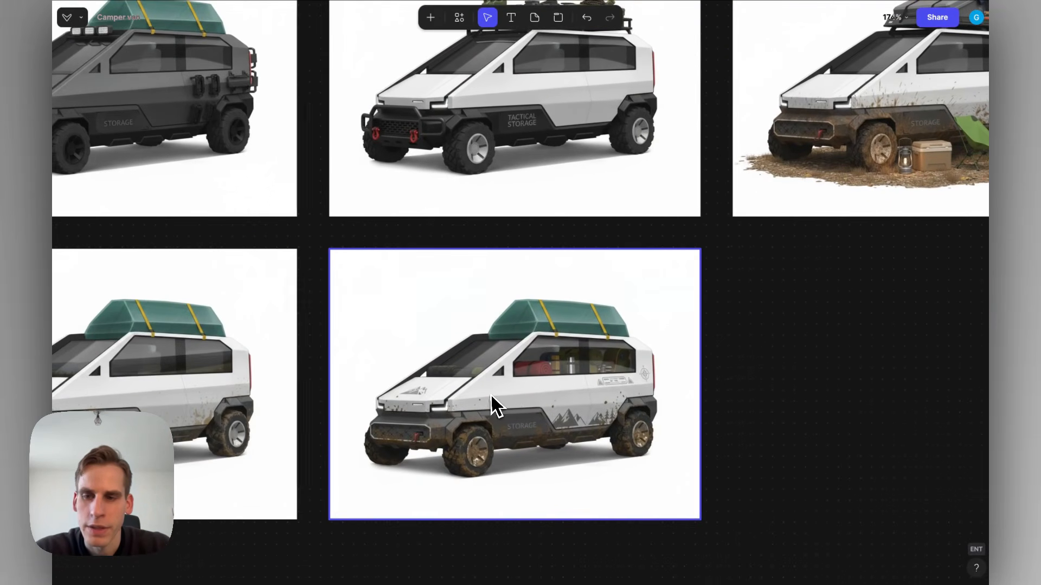
pyautogui.hscroll(-5, 490, 394)
pyautogui.scroll(4, 489, 394)
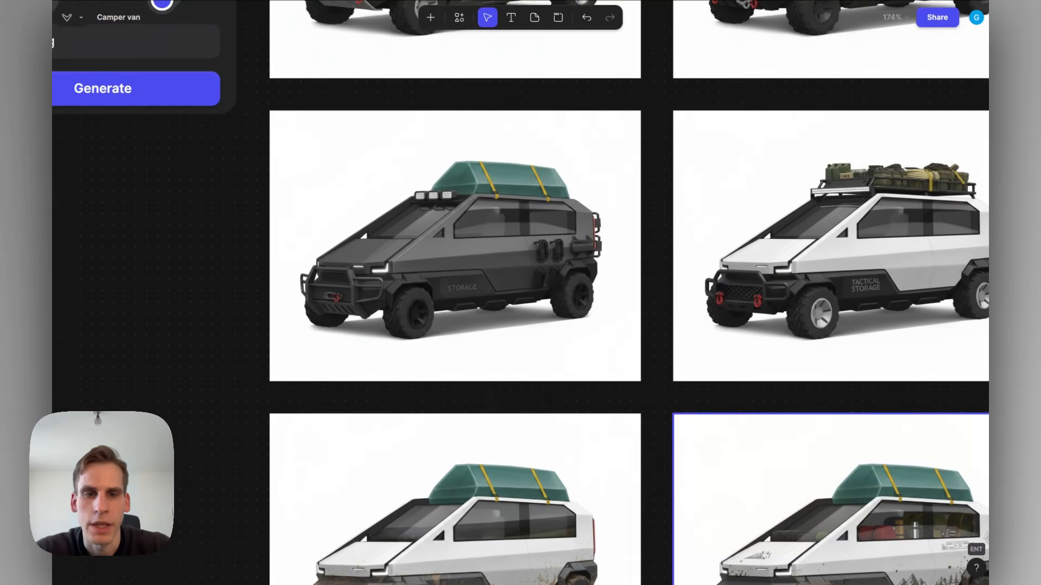
# Inspect the tactical variation with the loaded roof rack and the camping variation with the pop-up roof tent and chairs
pyautogui.doubleClick(836, 244)
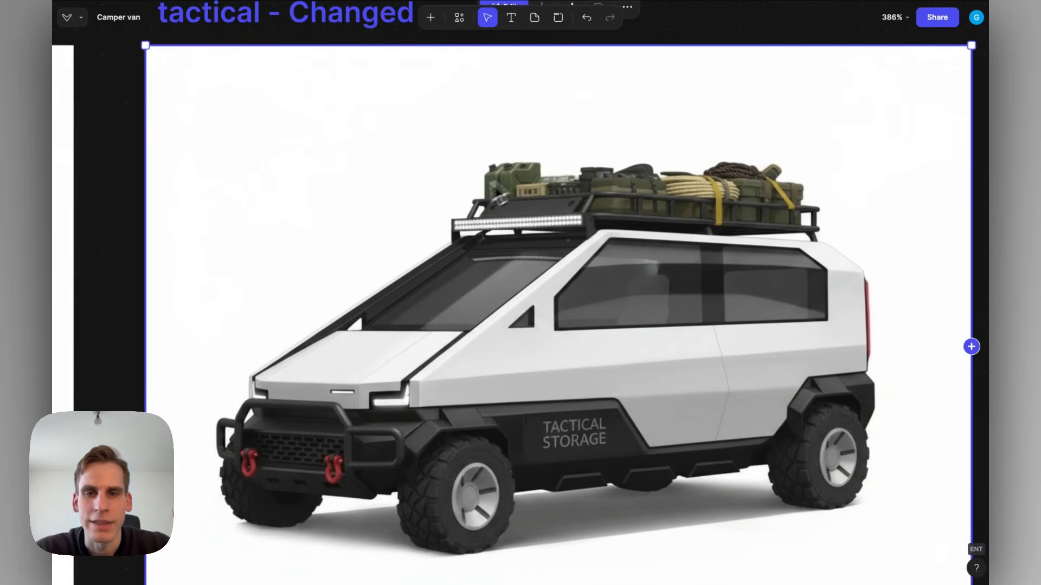
pyautogui.scroll(-2, 458, 209)
pyautogui.hscroll(10, 460, 211)
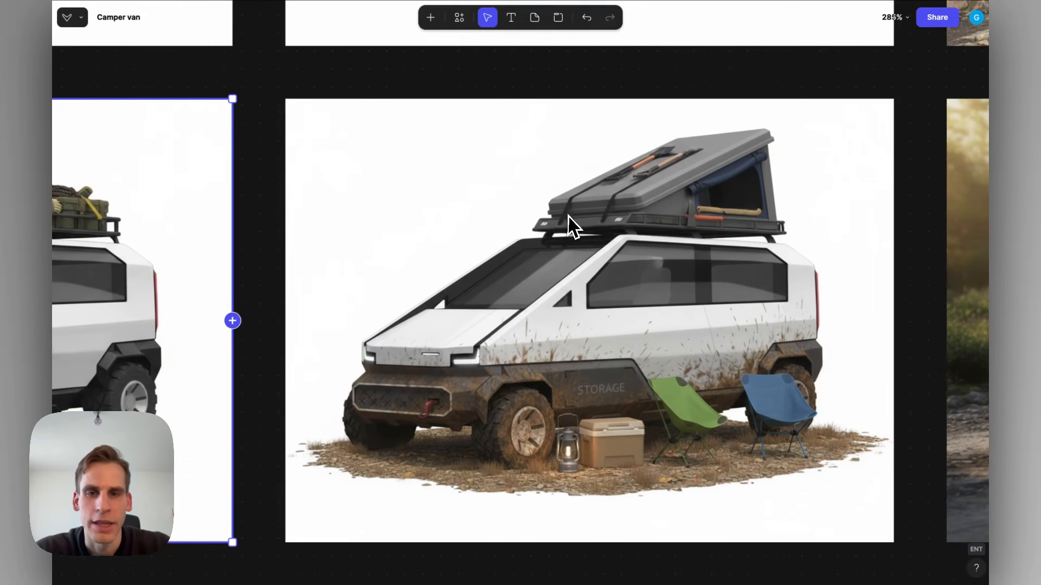
pyautogui.scroll(-3, 569, 226)
pyautogui.scroll(2, 607, 225)
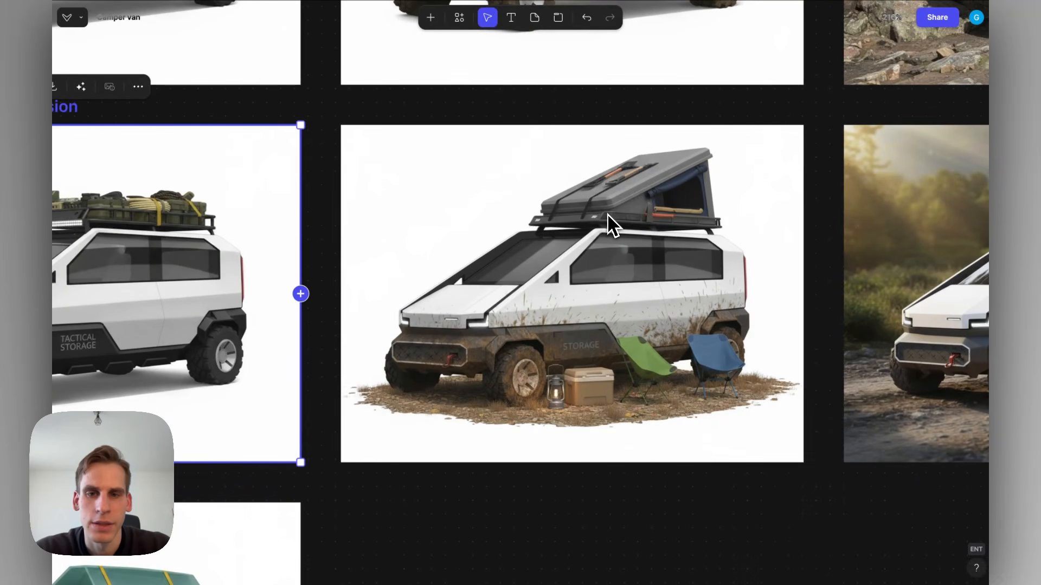
# Set the custom expression to "integrated tent" and generate variations from it
pyautogui.scroll(-10, 611, 225)
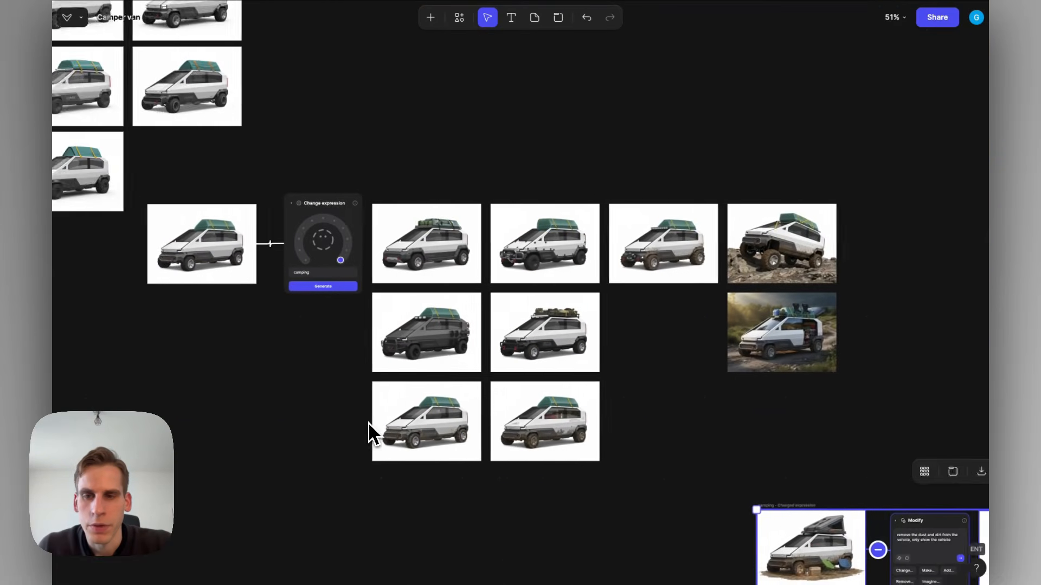
pyautogui.scroll(6, 372, 430)
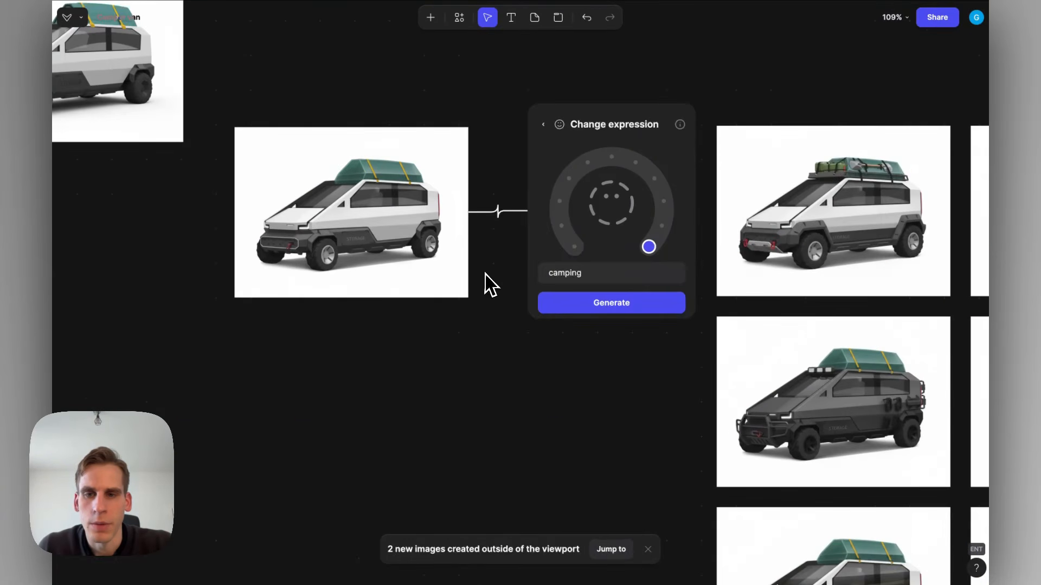
pyautogui.scroll(3, 520, 271)
pyautogui.doubleClick(595, 274)
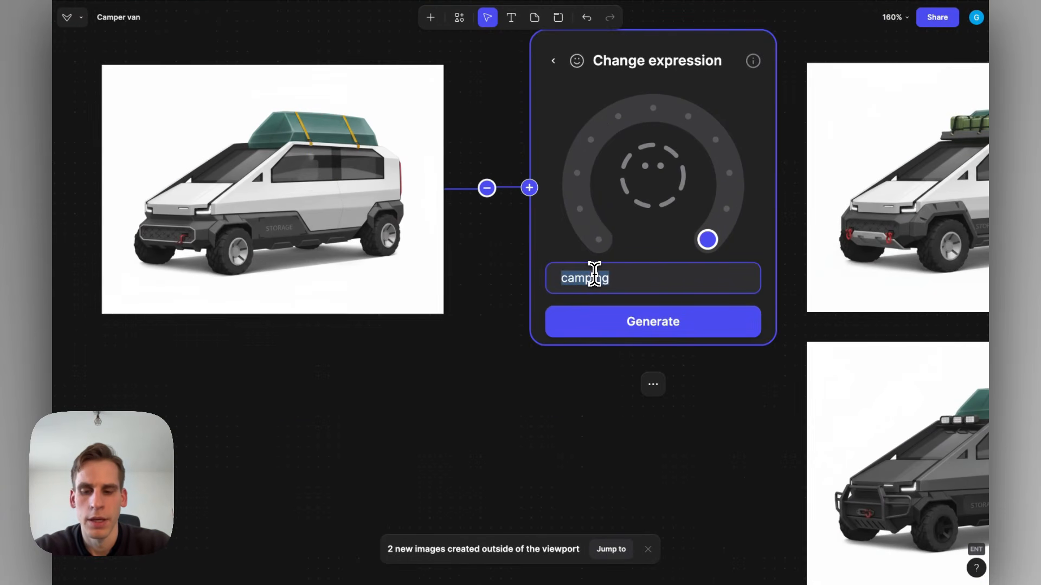
pyautogui.write('integrated tent')
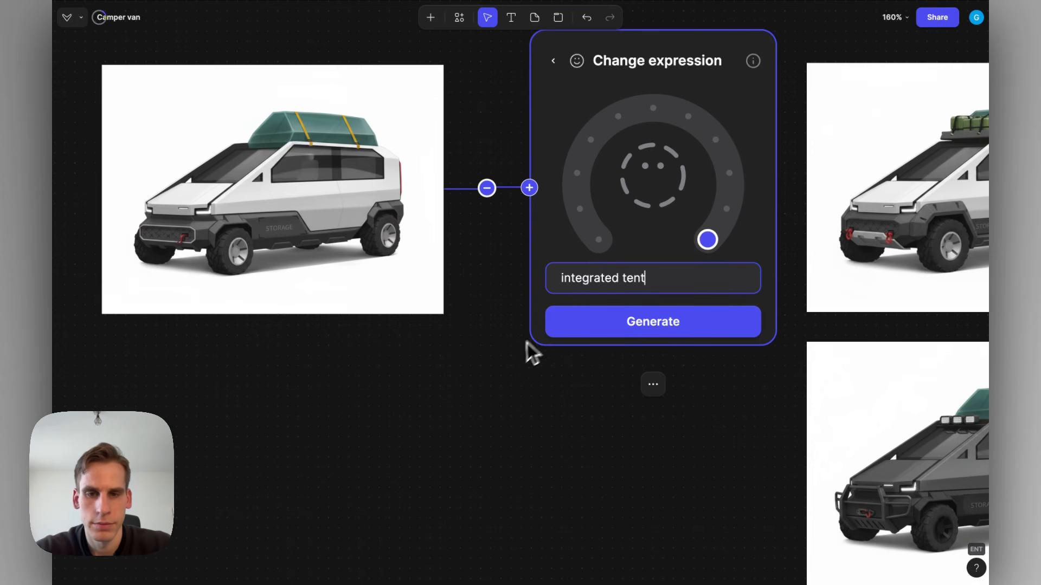
pyautogui.scroll(-3, 521, 352)
pyautogui.click(537, 327)
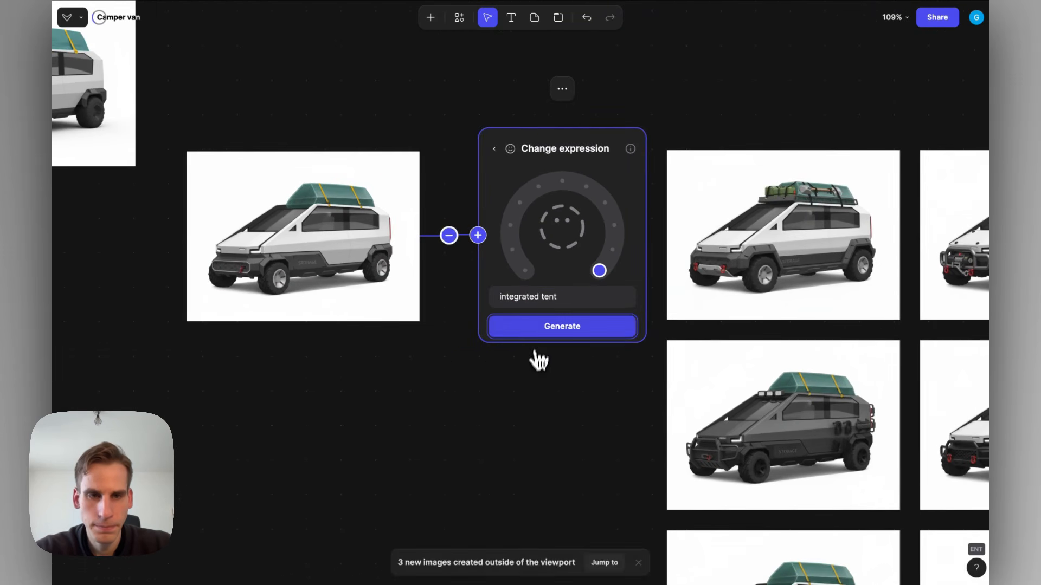
# Compare the integrated tent variations, looking at the wedge-shaped pop-up roof and the large roof tent with ladders
pyautogui.scroll(-2, 534, 374)
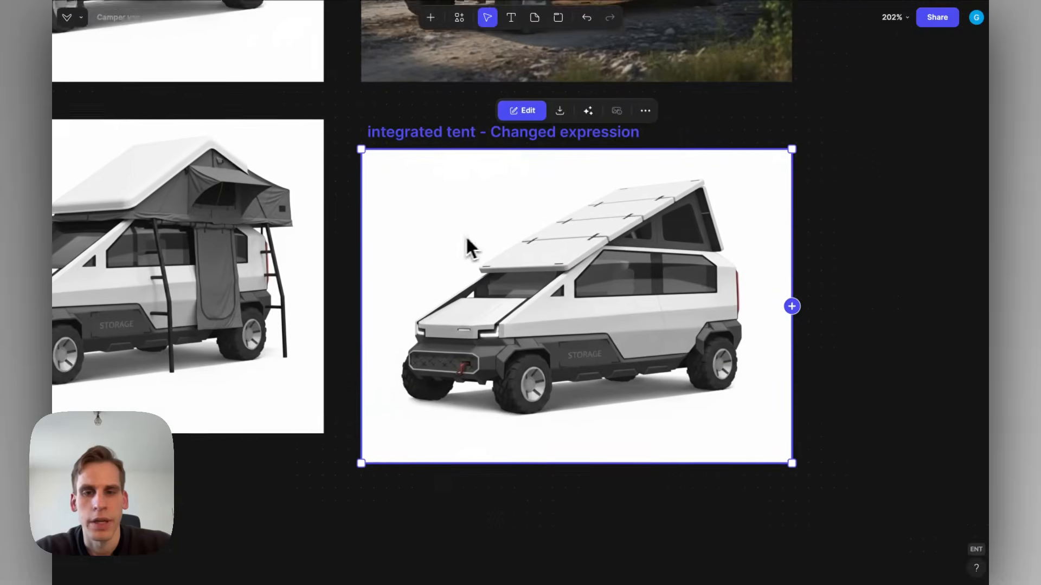
pyautogui.hscroll(-4, 461, 247)
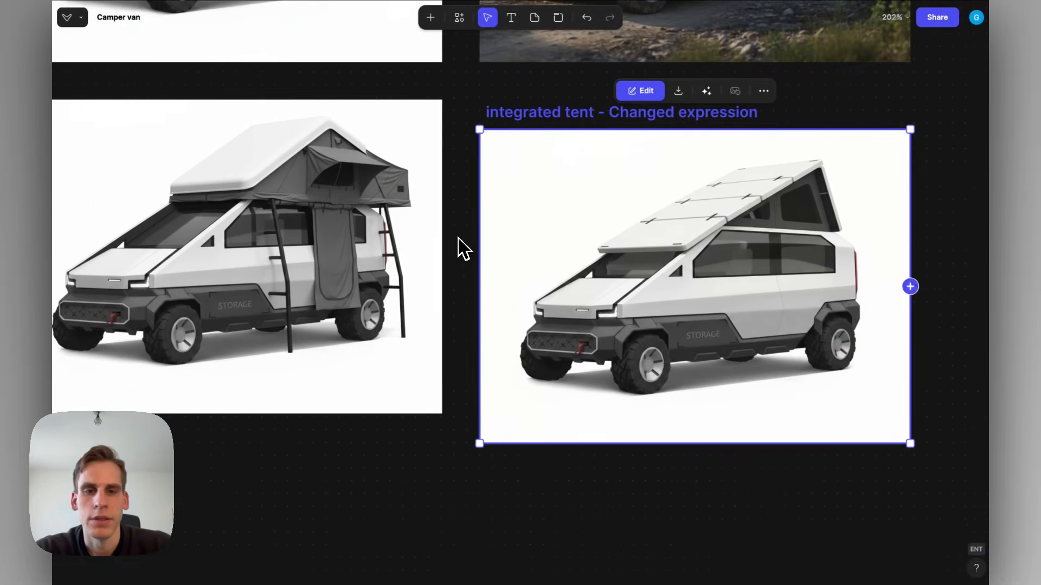
pyautogui.hscroll(-3, 461, 247)
pyautogui.scroll(2, 481, 213)
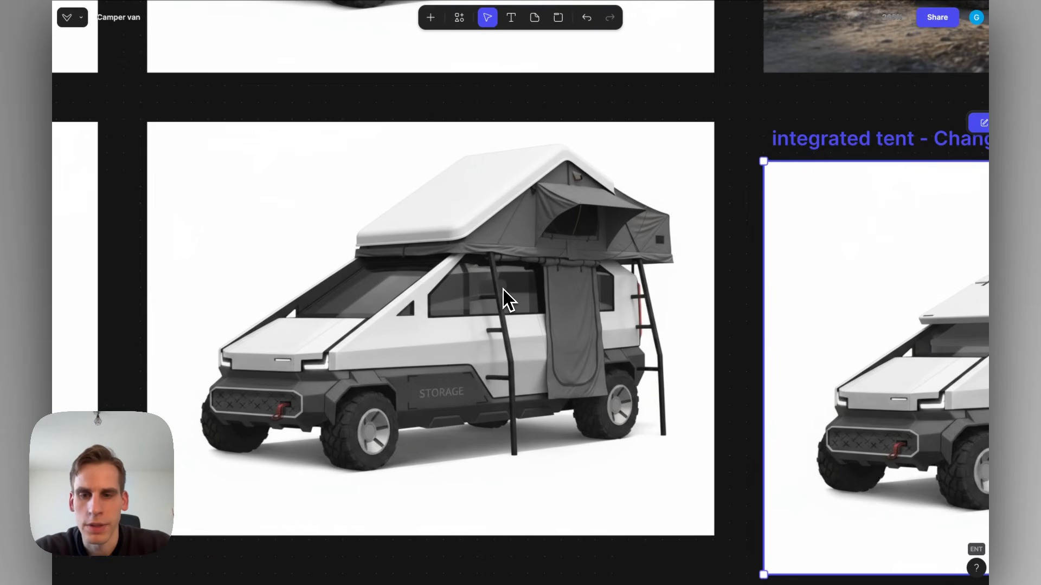
pyautogui.scroll(-10, 504, 298)
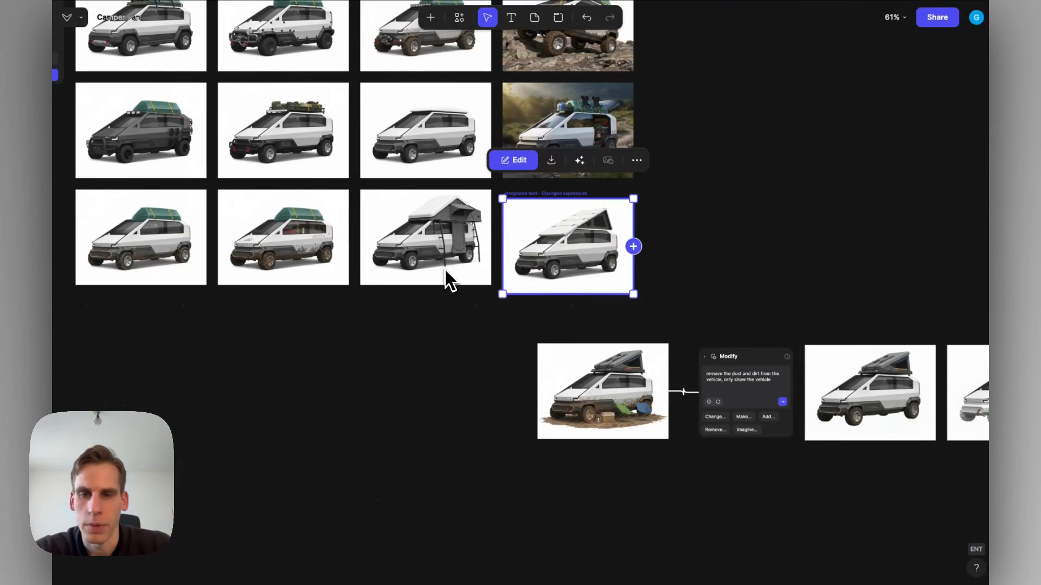
# Move the variation with the large roof tent and ladders to an empty area of the canvas
pyautogui.moveTo(418, 260); pyautogui.dragTo(787, 251)
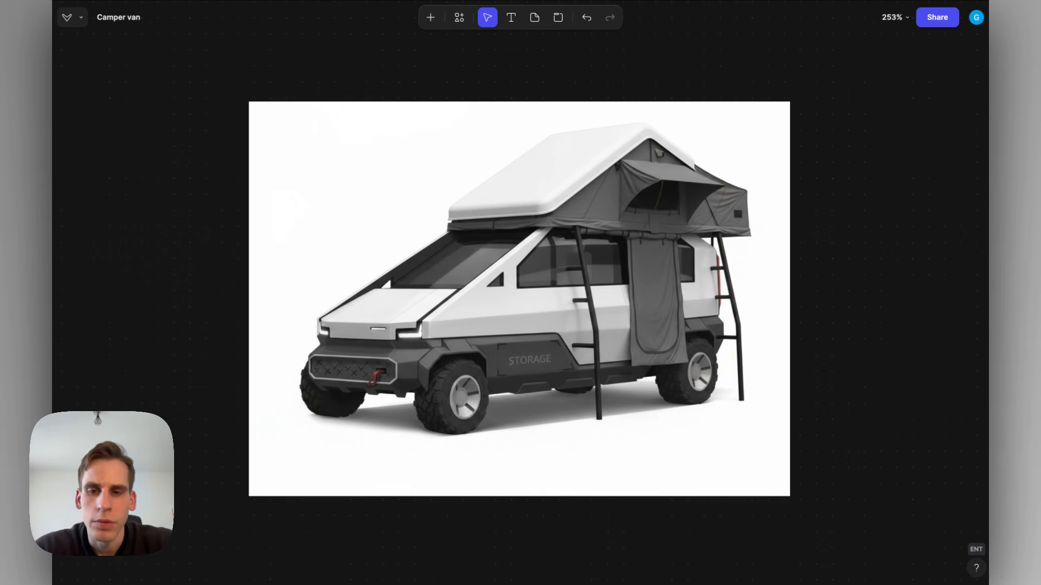
pyautogui.scroll(-2, 441, 360)
pyautogui.scroll(5, 441, 360)
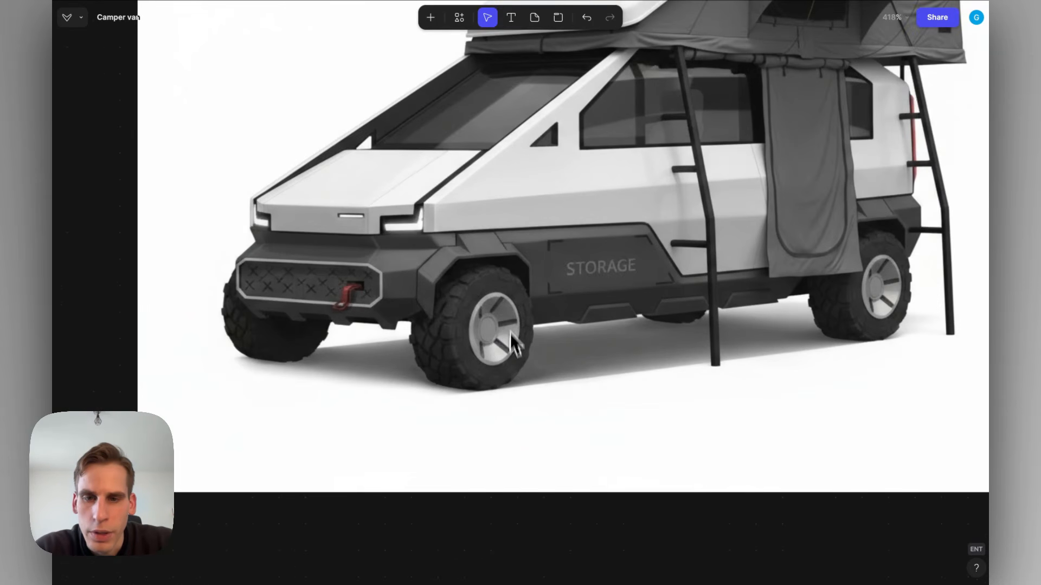
pyautogui.scroll(-6, 512, 343)
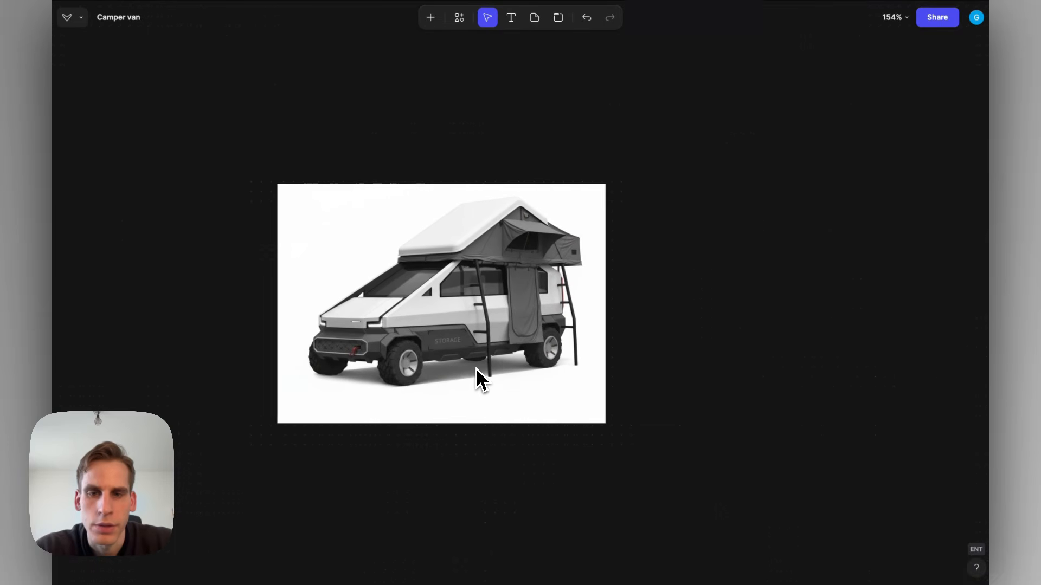
# Attach a Modify tool to the roof tent variation with ladders
pyautogui.click(475, 369)
pyautogui.moveTo(591, 306); pyautogui.dragTo(654, 305)
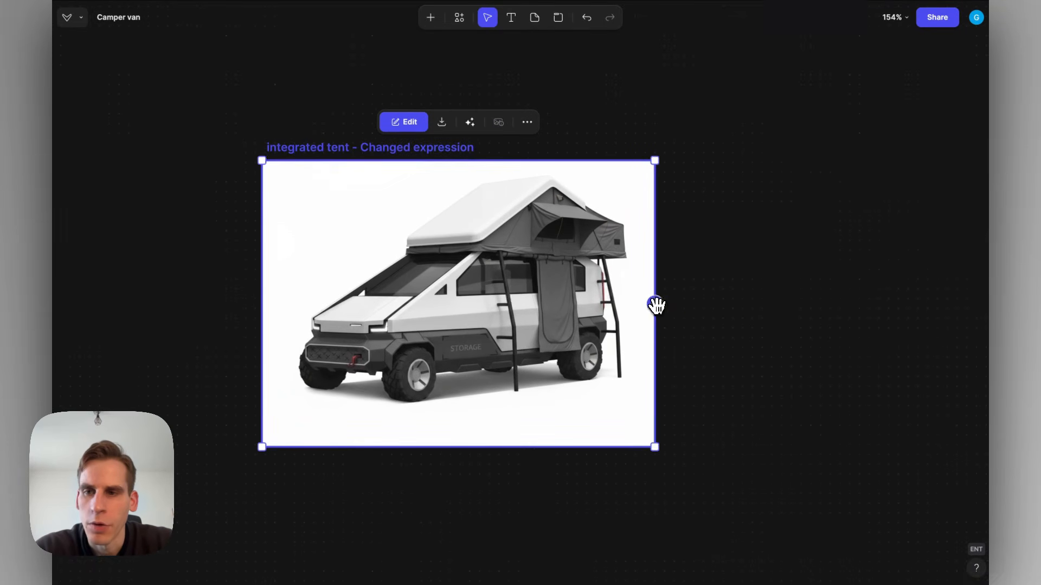
pyautogui.click(655, 305)
pyautogui.hscroll(2, 716, 301)
pyautogui.click(707, 230)
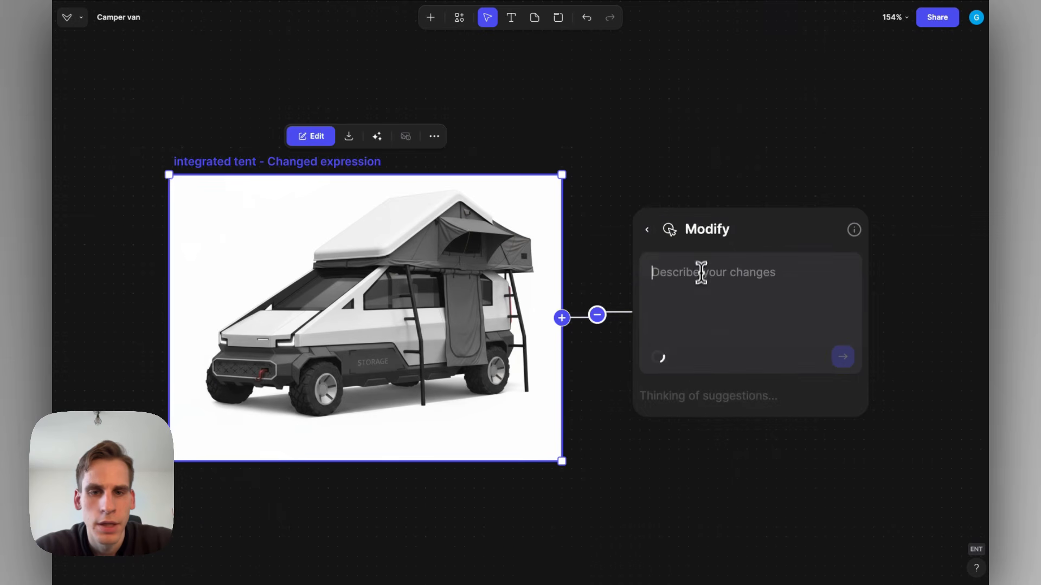
# Enter "add chunky off-road tires and wheels" as the Modify prompt
pyautogui.write('chu')
pyautogui.press('BackSpace')
pyautogui.press('BackSpace')
pyautogui.write('a')
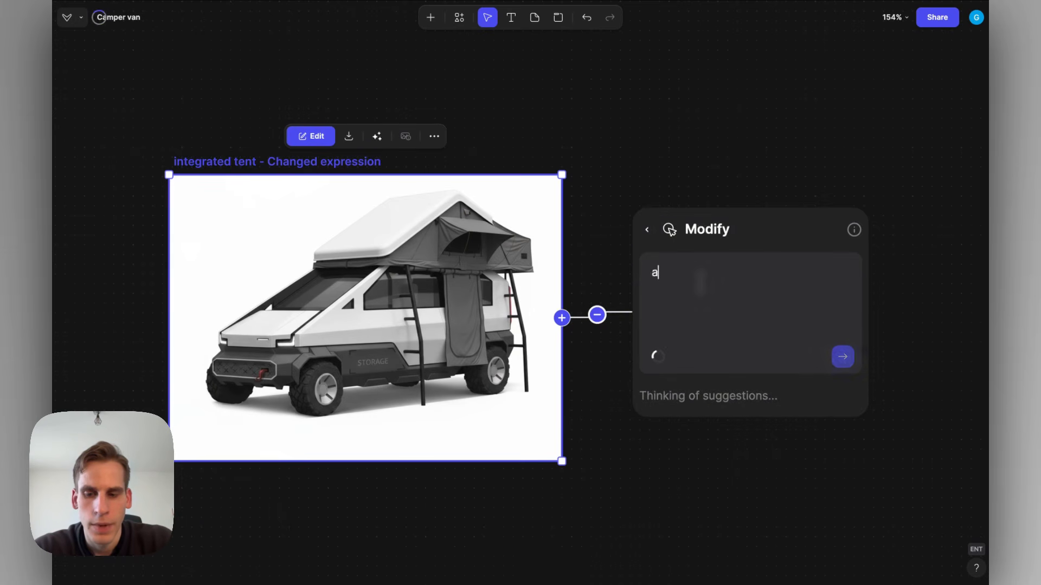
pyautogui.write('dd chunky ')
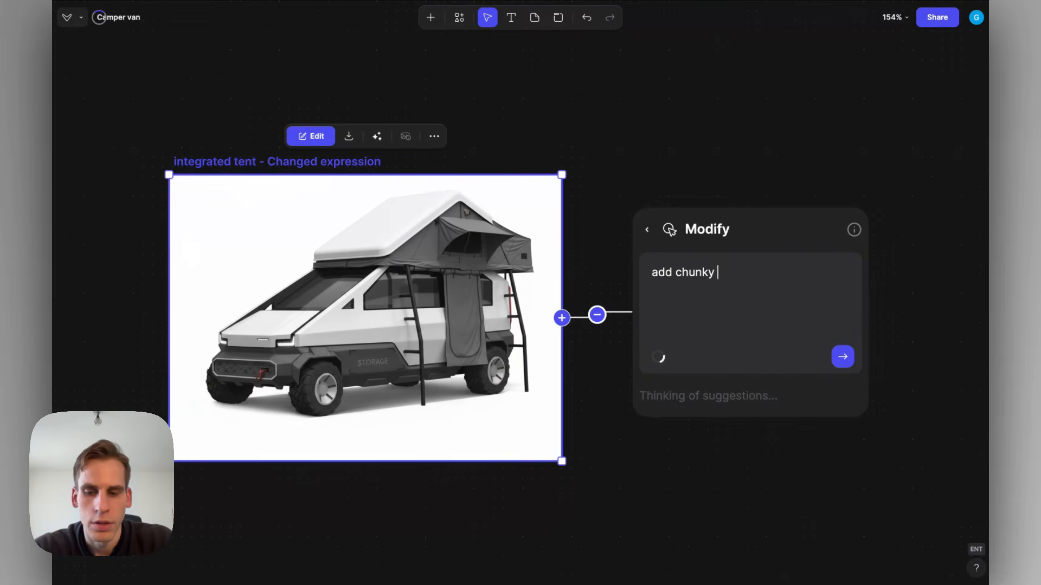
pyautogui.write('off-road tires a')
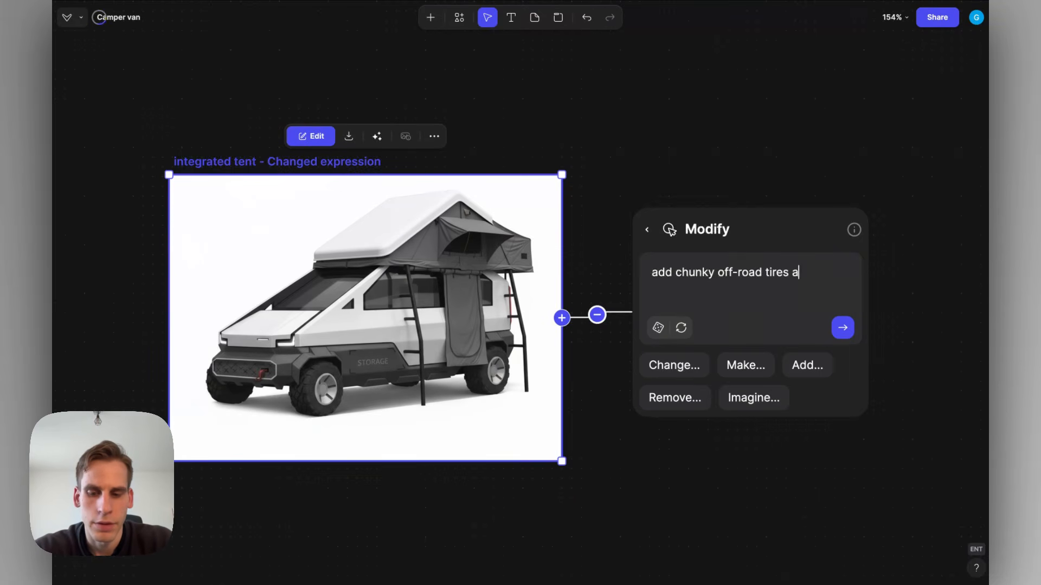
pyautogui.write('nd wheels')
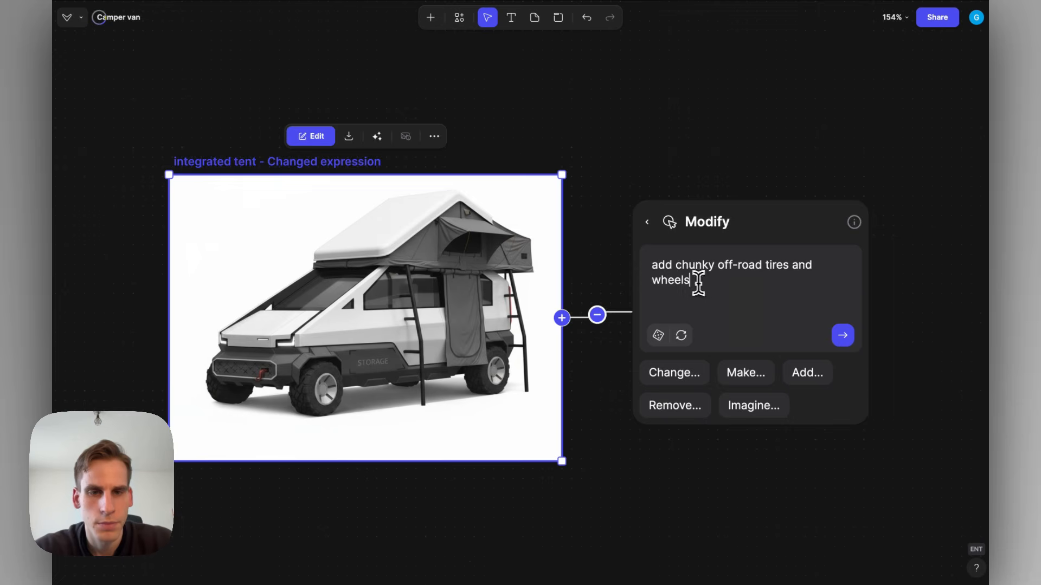
# Generate several batches of images from the tires and wheels prompt
pyautogui.scroll(-3, 657, 262)
pyautogui.hscroll(4, 653, 266)
pyautogui.click(600, 306)
pyautogui.click(600, 306)
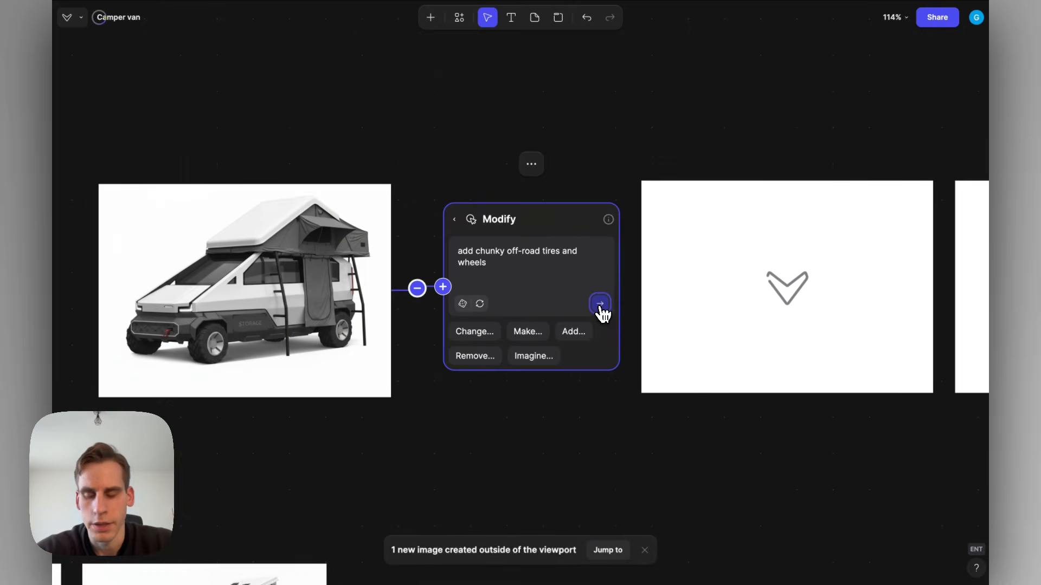
pyautogui.click(600, 307)
# Compare the source van with the generated tire versions, examining the one with large tires and black wheels up close
pyautogui.hscroll(-1, 431, 182)
pyautogui.hscroll(-4, 434, 247)
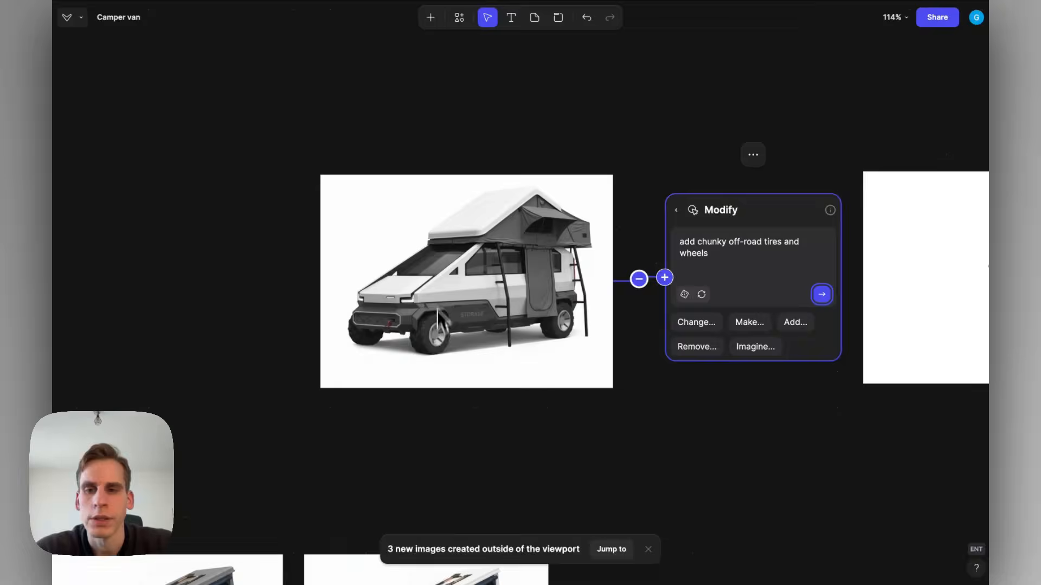
pyautogui.scroll(4, 413, 346)
pyautogui.scroll(2, 425, 303)
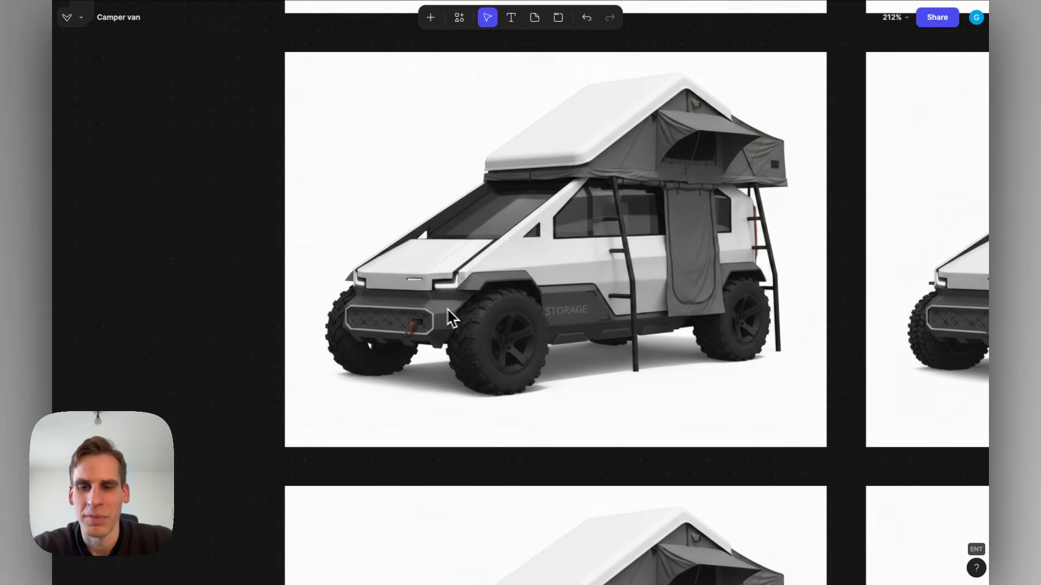
pyautogui.click(446, 308)
pyautogui.scroll(3, 455, 309)
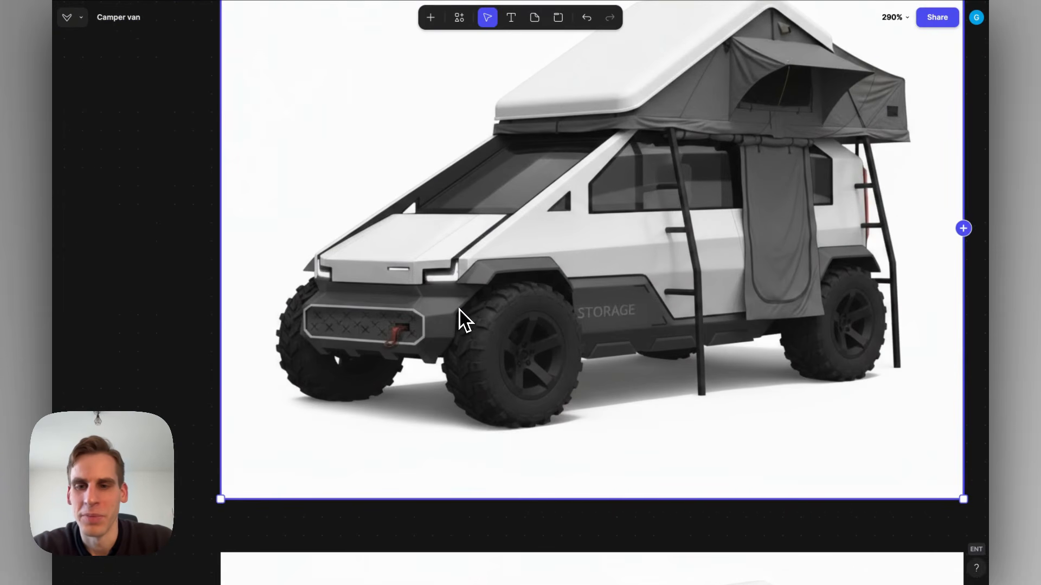
pyautogui.scroll(-6, 460, 320)
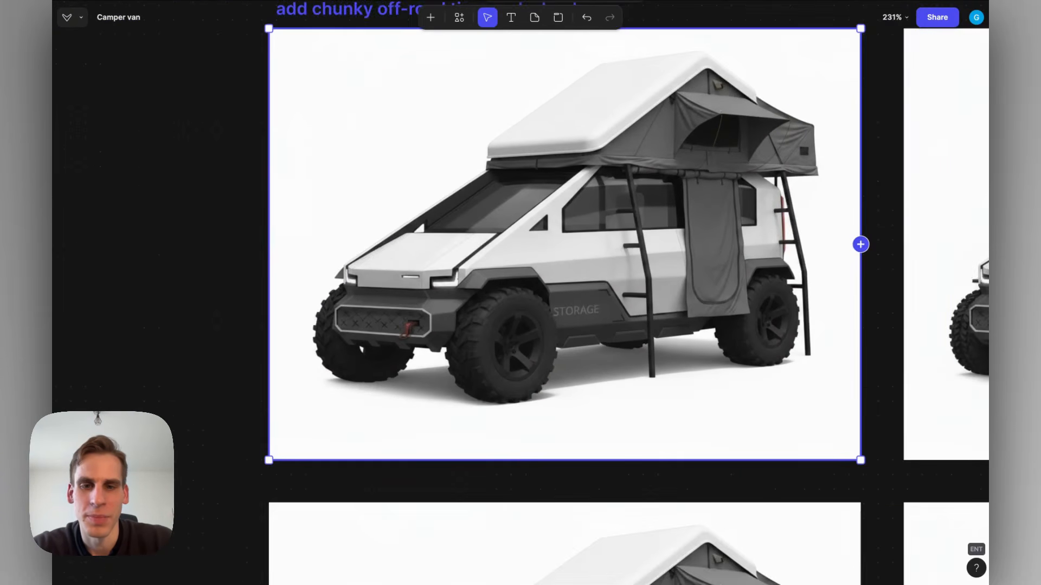
# Move the version with large tires and black wheels out of the results grid into empty canvas space
pyautogui.scroll(-3, 460, 312)
pyautogui.scroll(-3, 460, 318)
pyautogui.hscroll(3, 459, 318)
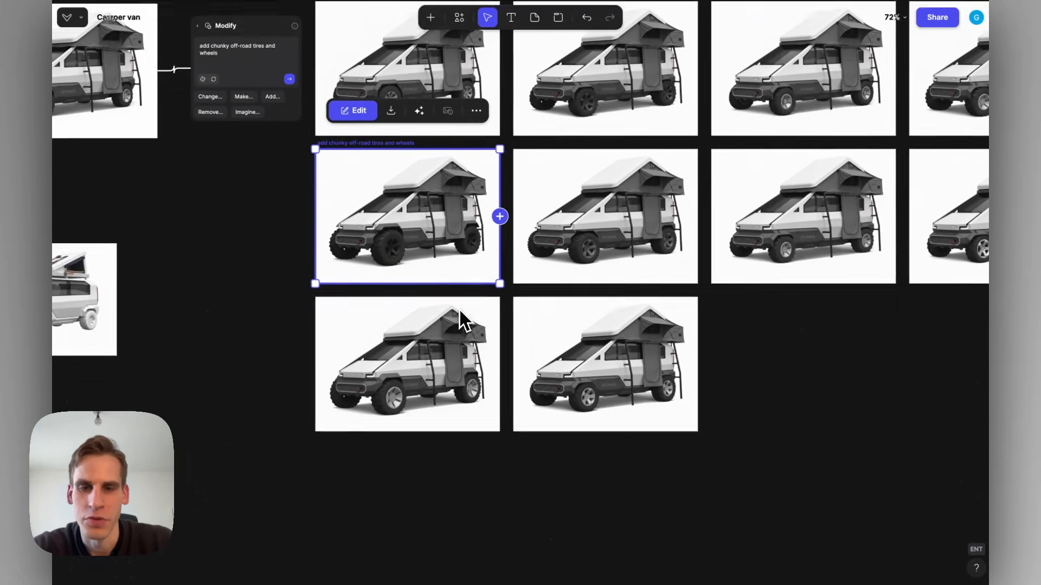
pyautogui.moveTo(348, 209); pyautogui.dragTo(732, 397)
pyautogui.hscroll(5, 732, 396)
pyautogui.scroll(-2, 732, 396)
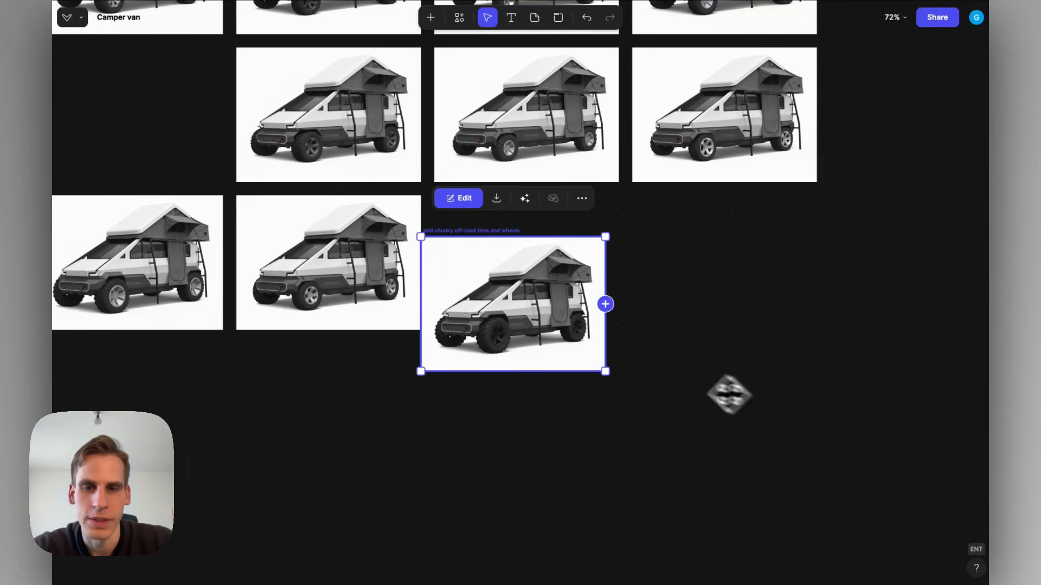
pyautogui.moveTo(490, 303); pyautogui.dragTo(588, 347)
pyautogui.scroll(4, 585, 342)
pyautogui.hscroll(5, 585, 342)
pyautogui.scroll(-3, 585, 342)
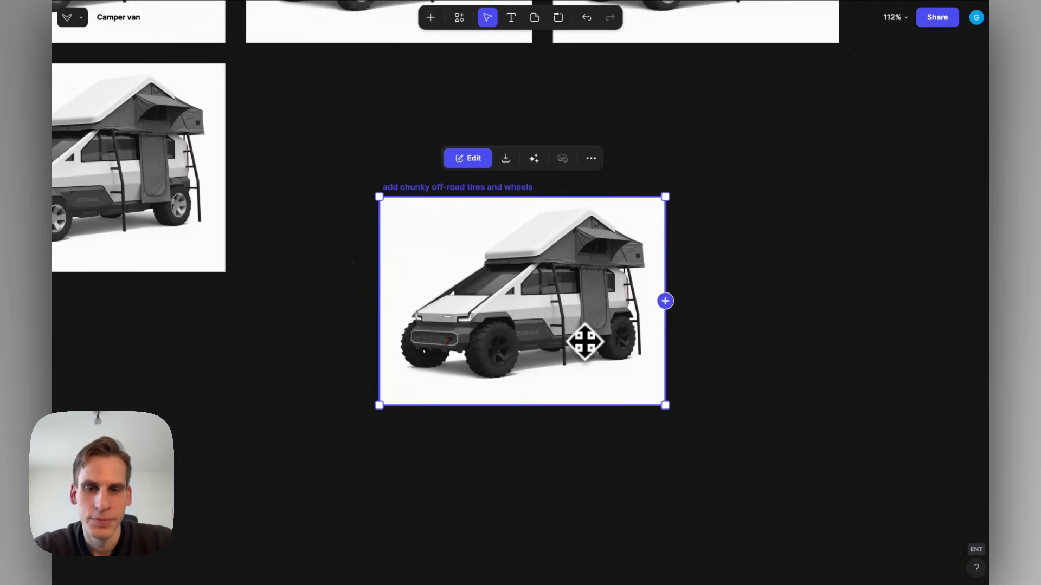
pyautogui.moveTo(651, 393); pyautogui.dragTo(702, 434)
# Attach a Modify tool to the chunky-tire van, generate images with "add rugged off-road decals on the vehicle", and inspect the orange and black decal version
pyautogui.scroll(3, 580, 367)
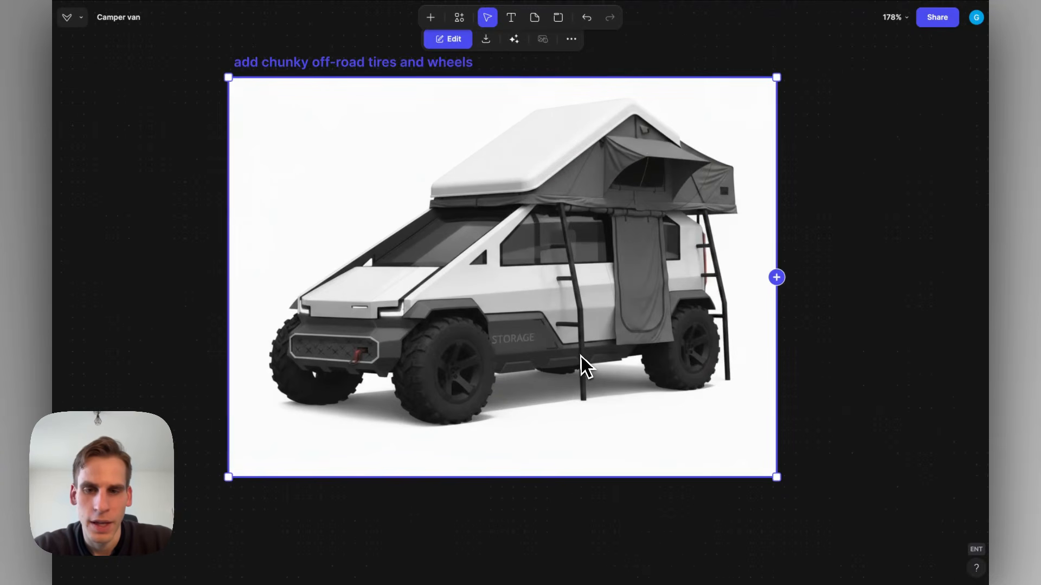
pyautogui.scroll(1, 583, 366)
pyautogui.hscroll(-1, 583, 366)
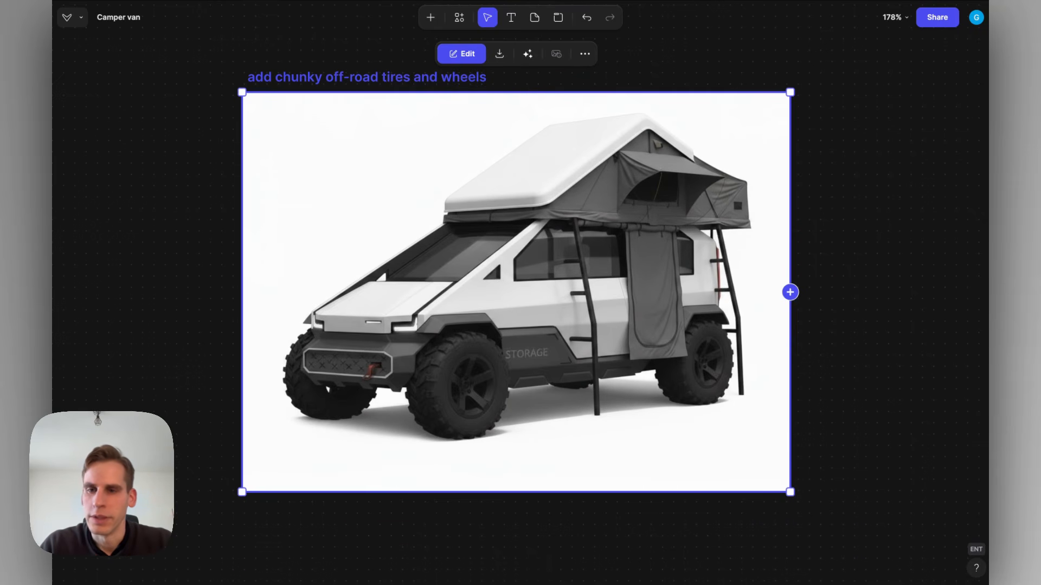
pyautogui.scroll(-5, 662, 298)
pyautogui.hscroll(3, 678, 276)
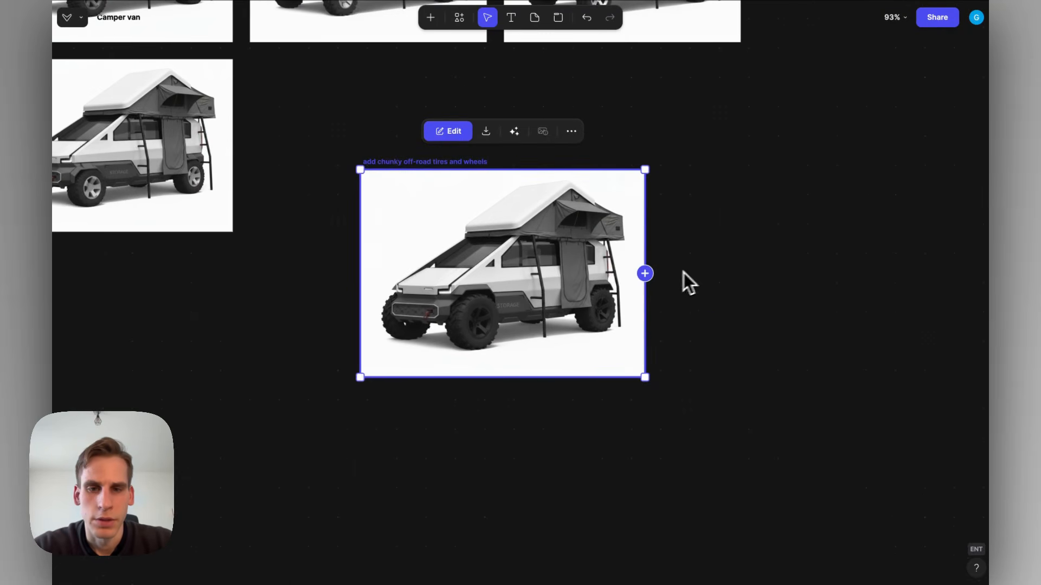
pyautogui.click(706, 320)
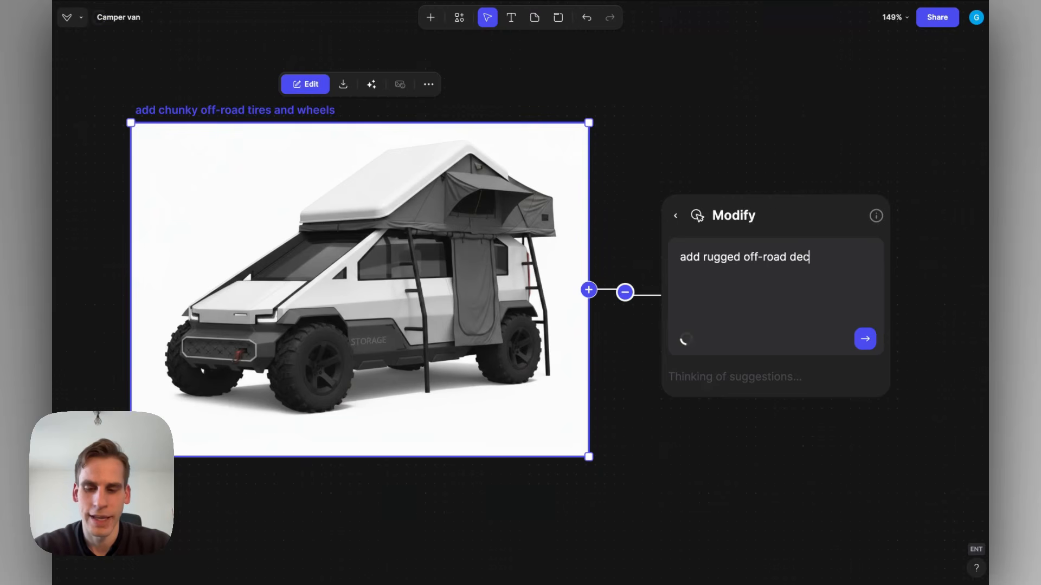
pyautogui.write('cehicle')
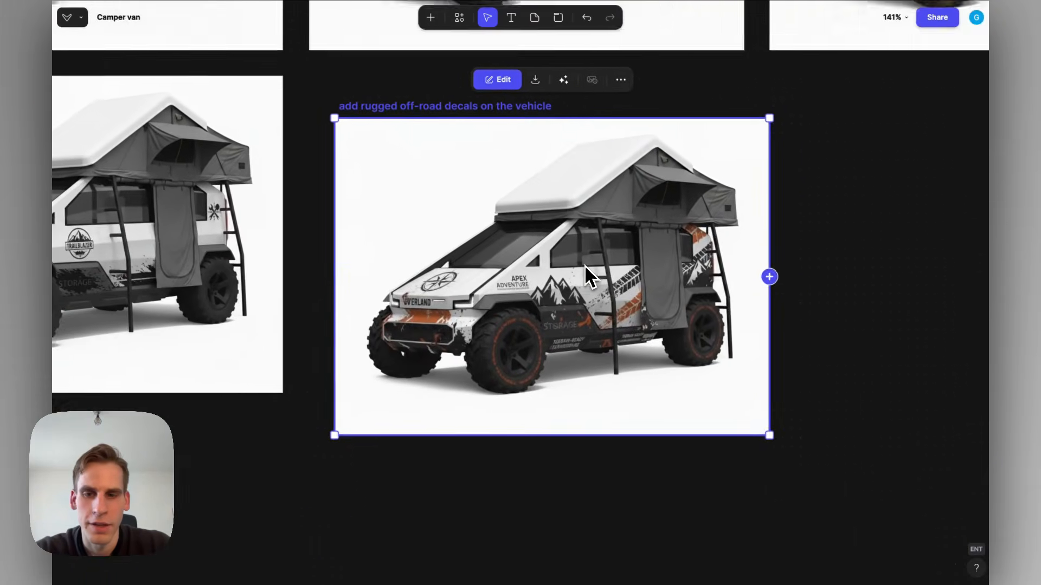
pyautogui.scroll(5, 584, 265)
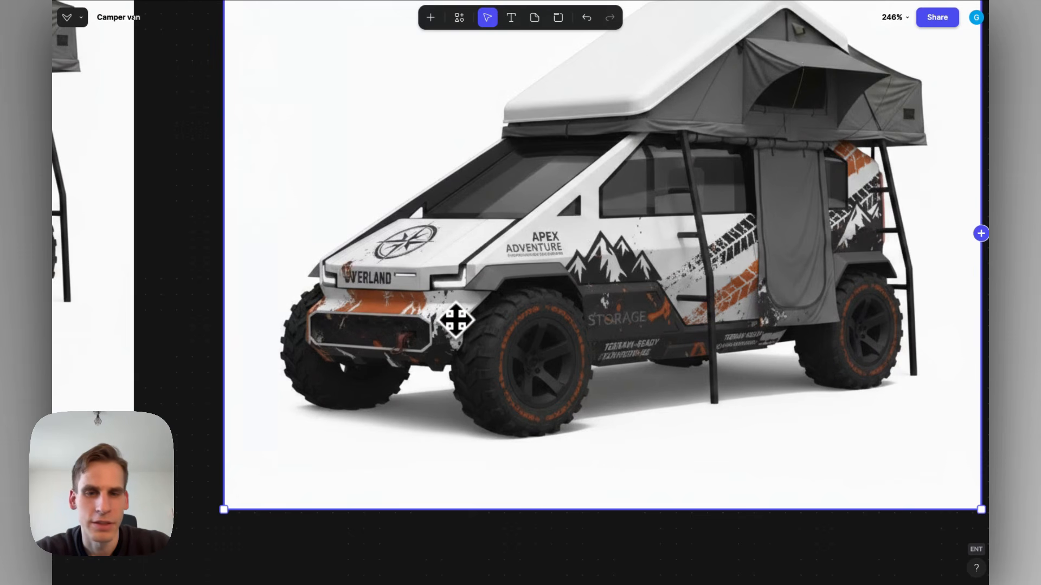
# Attach a Modify tool to the orange and black decal van and set it to a Variation block in Color mode
pyautogui.scroll(-8, 456, 320)
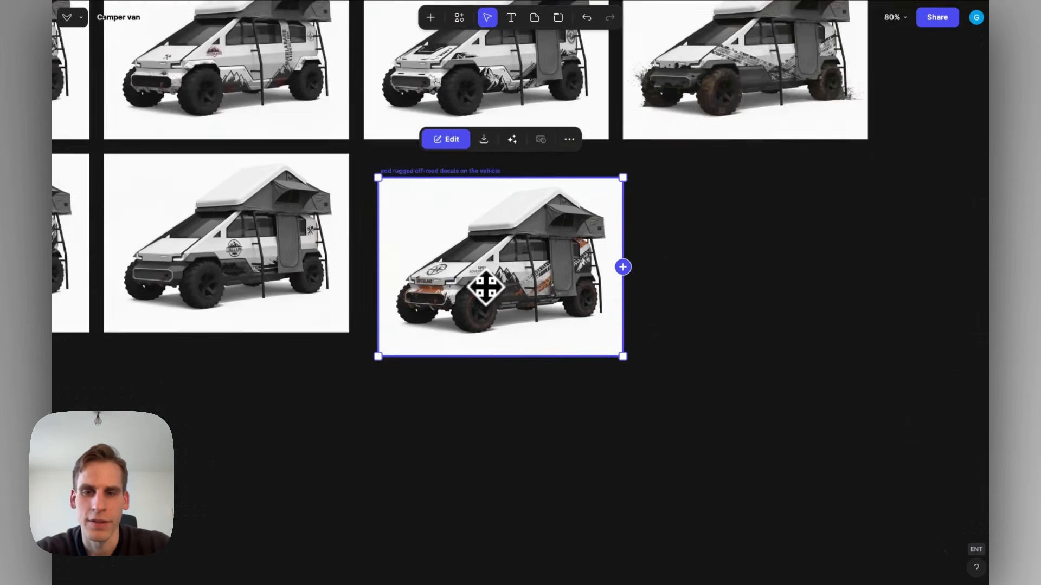
pyautogui.scroll(4, 485, 288)
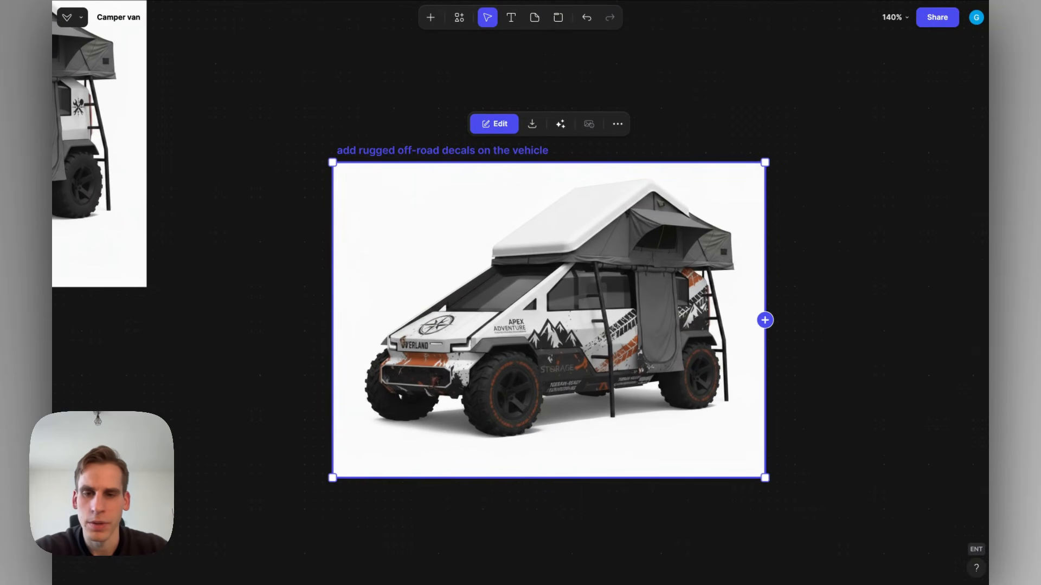
pyautogui.scroll(-3, 548, 341)
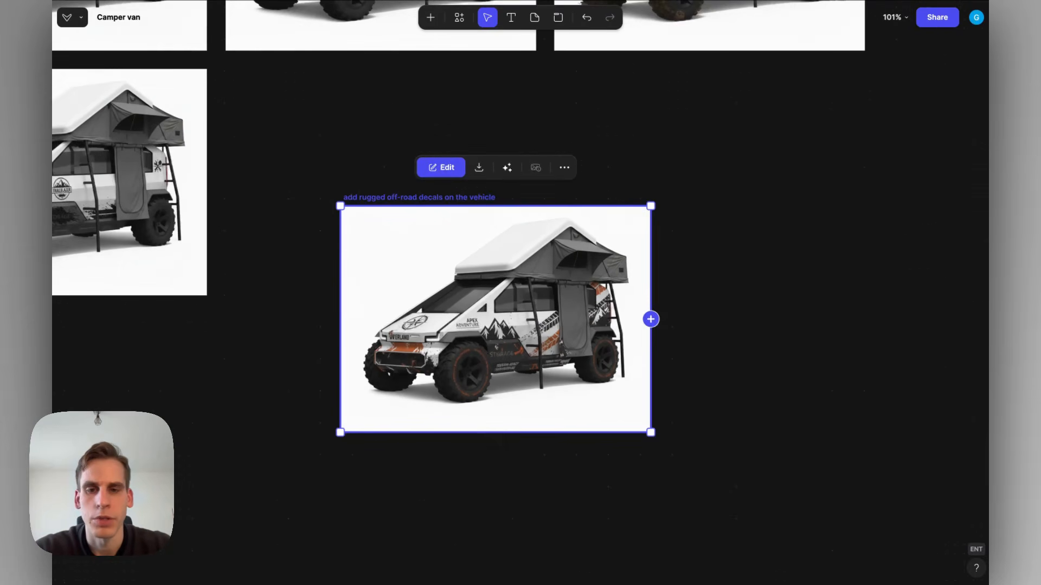
pyautogui.moveTo(599, 293); pyautogui.dragTo(660, 324)
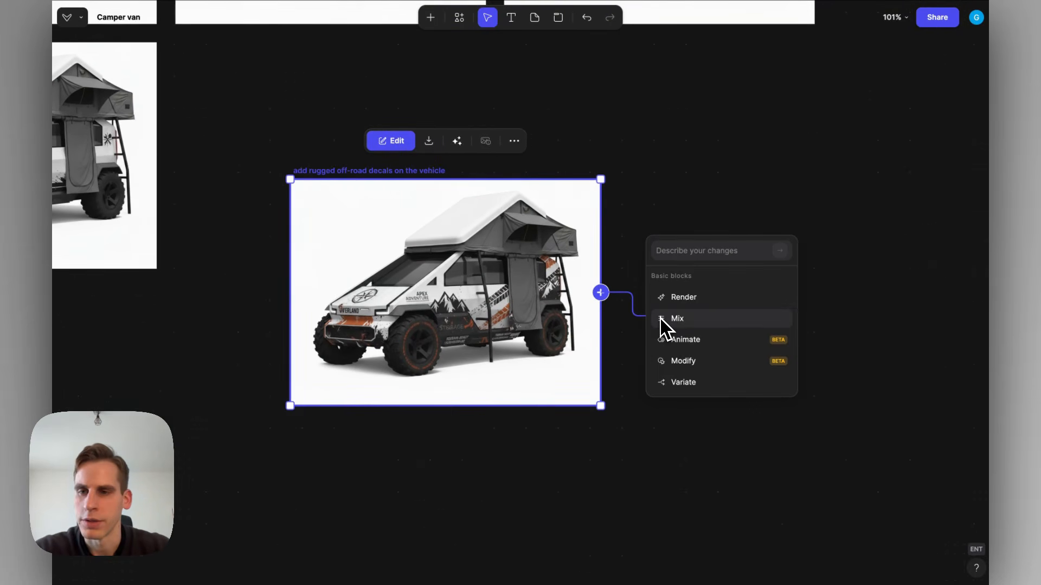
pyautogui.scroll(2, 691, 325)
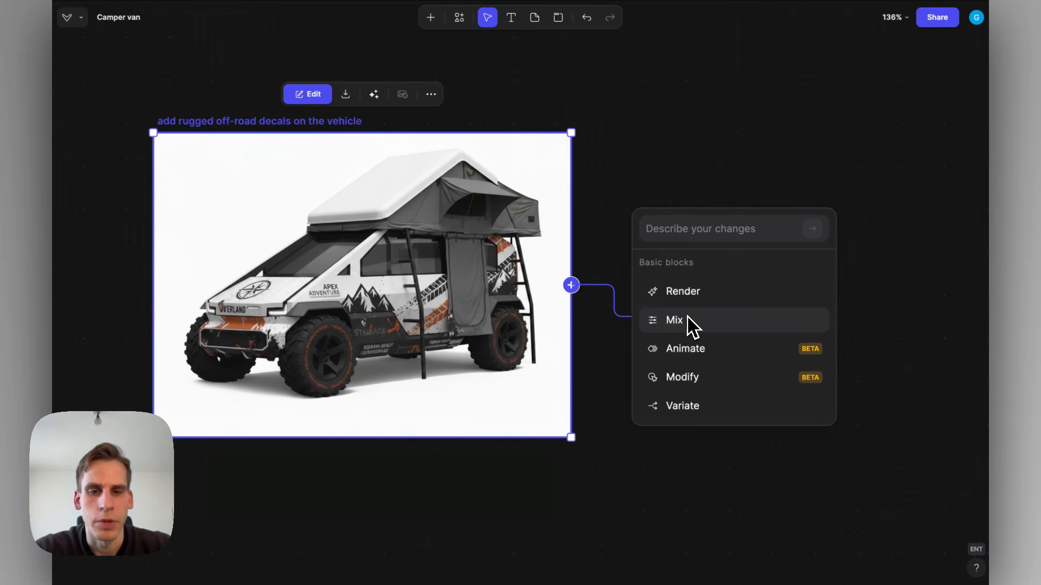
pyautogui.click(697, 380)
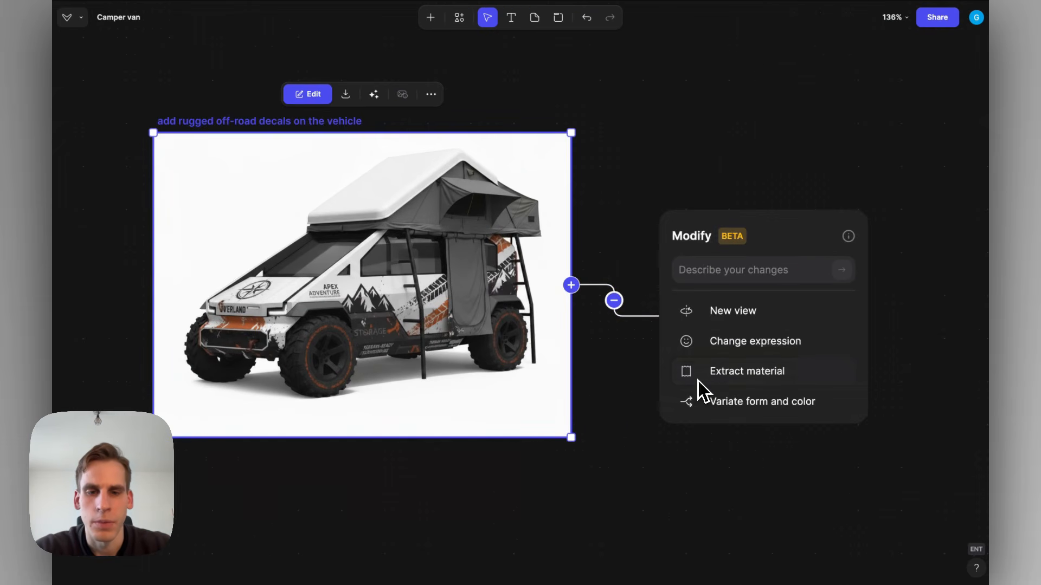
pyautogui.click(734, 407)
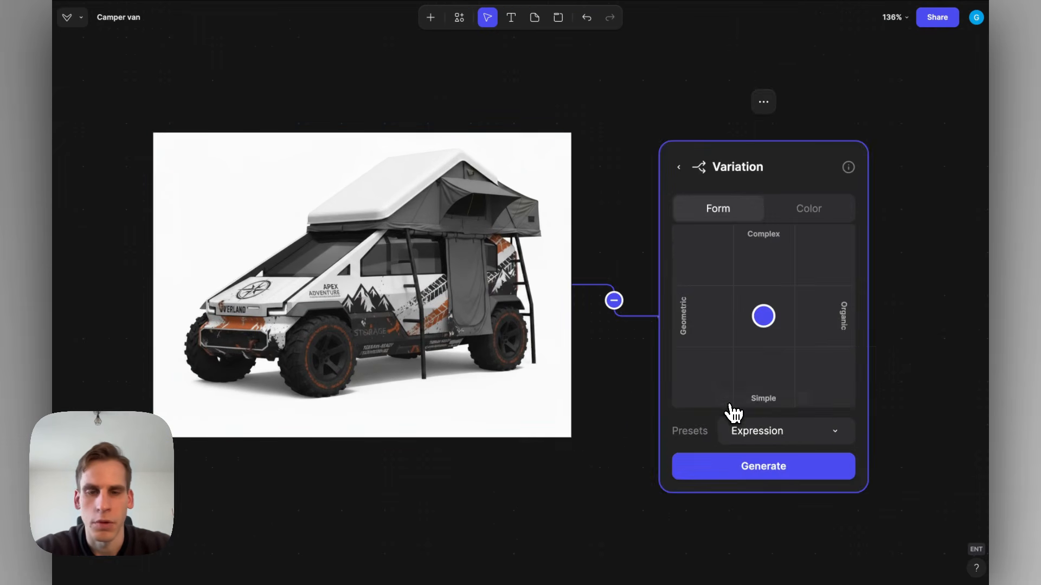
pyautogui.click(808, 212)
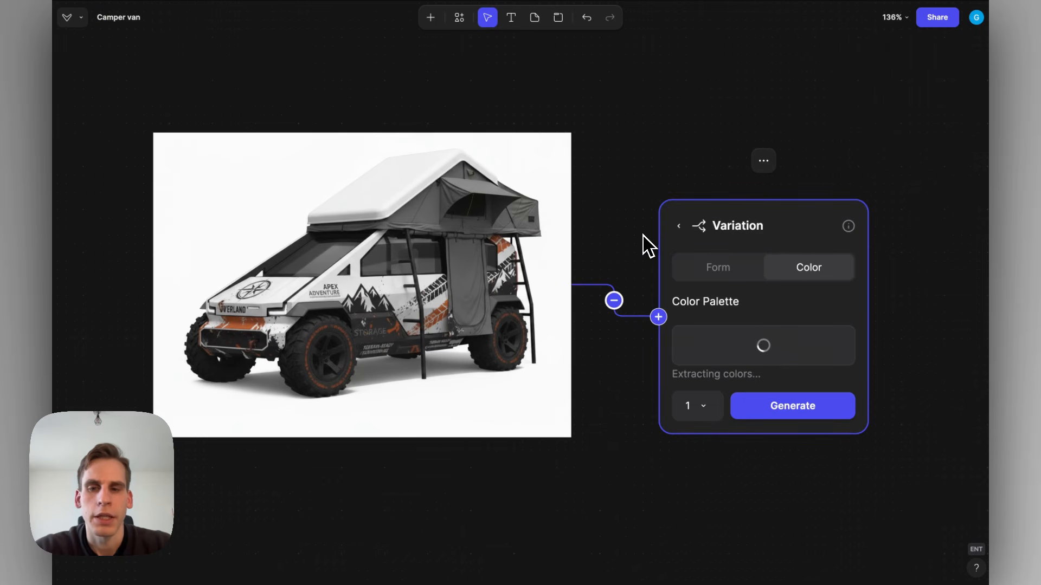
# Change the orange swatch in the extracted color palette to dark brown, hex 4B372F
pyautogui.hscroll(-2, 645, 246)
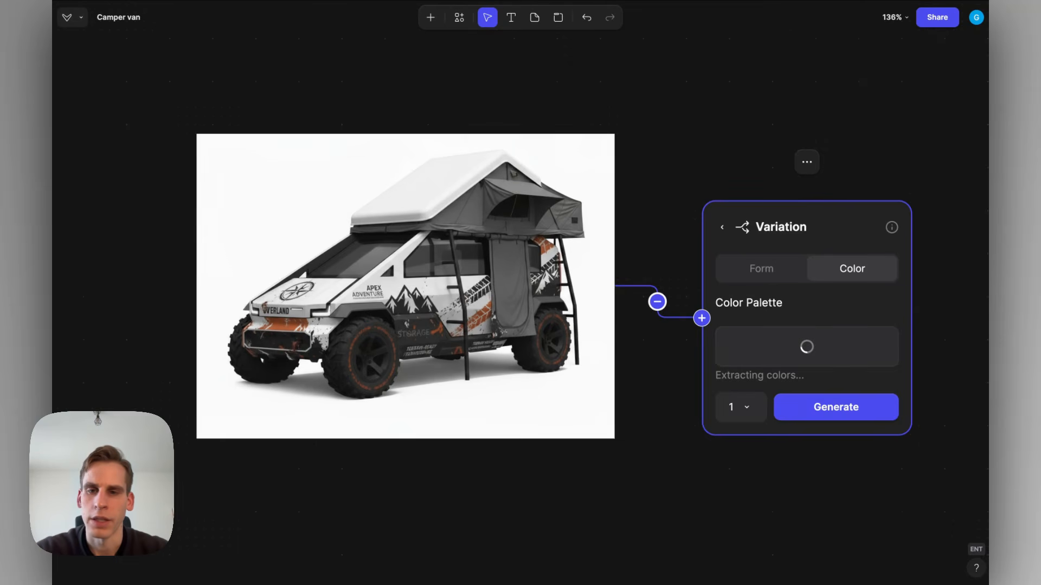
pyautogui.scroll(-2, 535, 272)
pyautogui.hscroll(2, 536, 272)
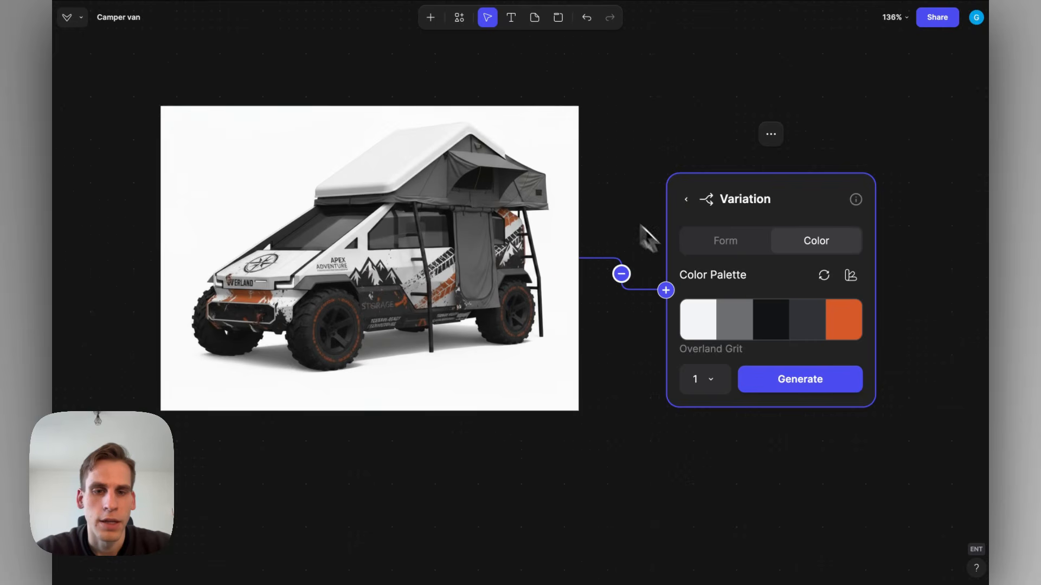
pyautogui.click(838, 325)
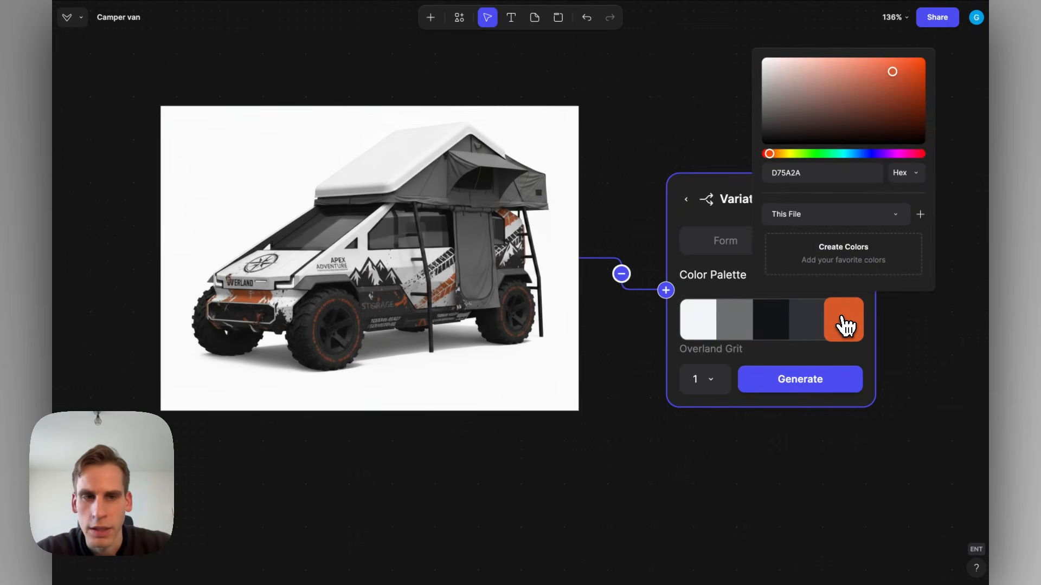
pyautogui.moveTo(824, 114); pyautogui.dragTo(824, 120)
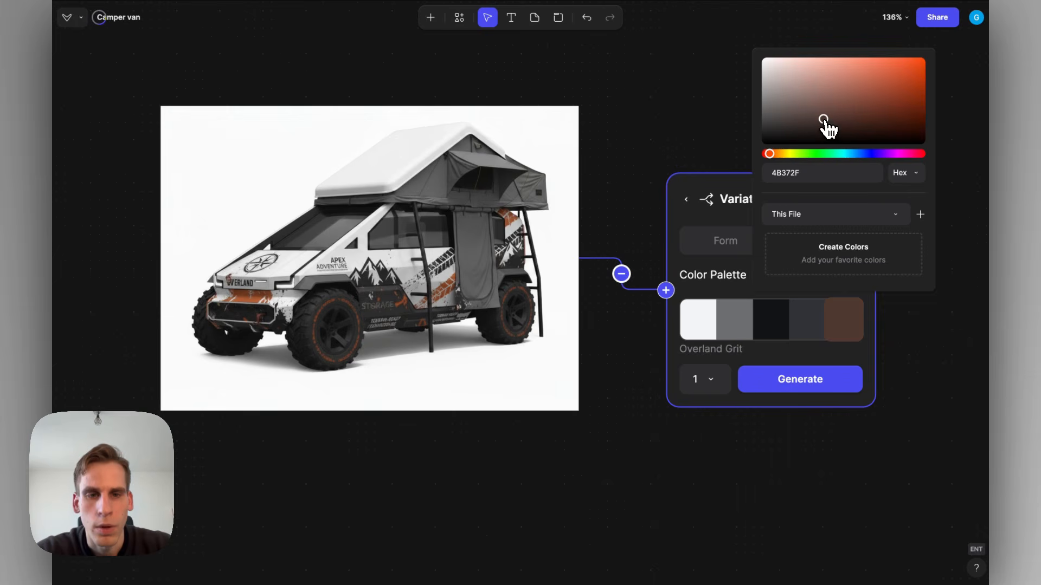
pyautogui.click(863, 301)
# Apply the Botanical Balance color palette to the Variation block and generate 8 color variations of the van
pyautogui.click(852, 280)
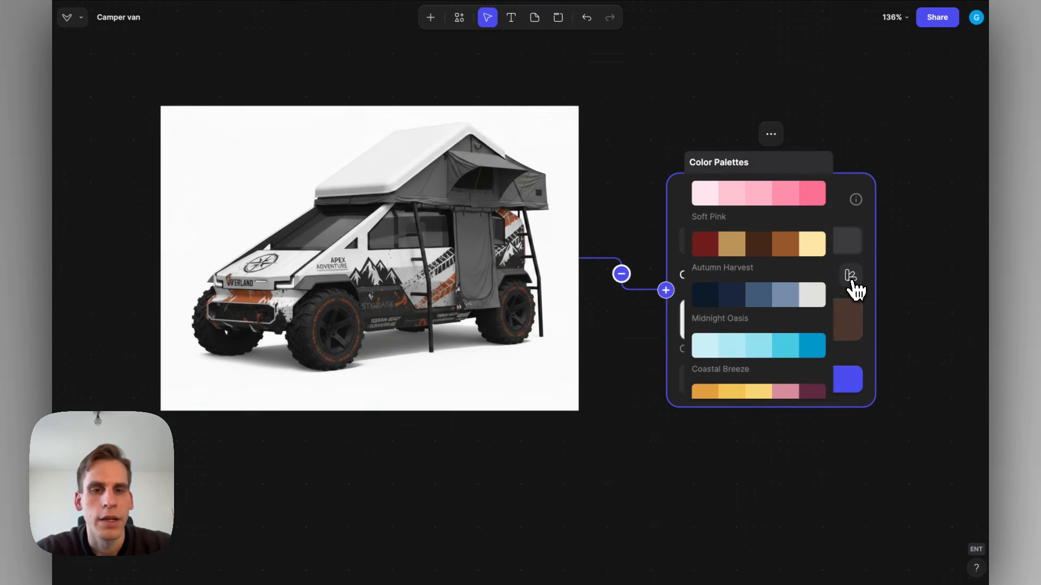
pyautogui.click(867, 128)
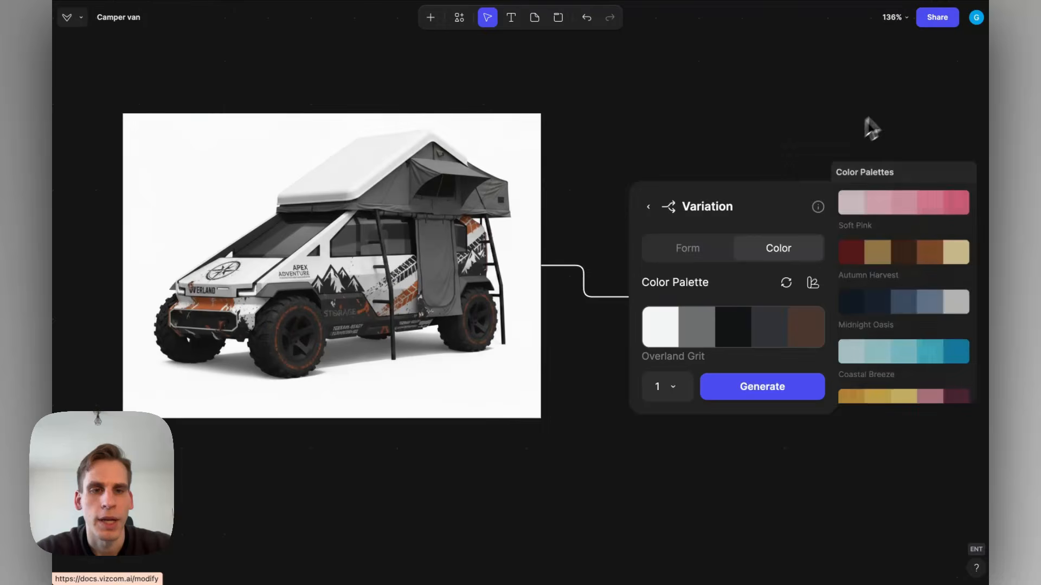
pyautogui.click(687, 266)
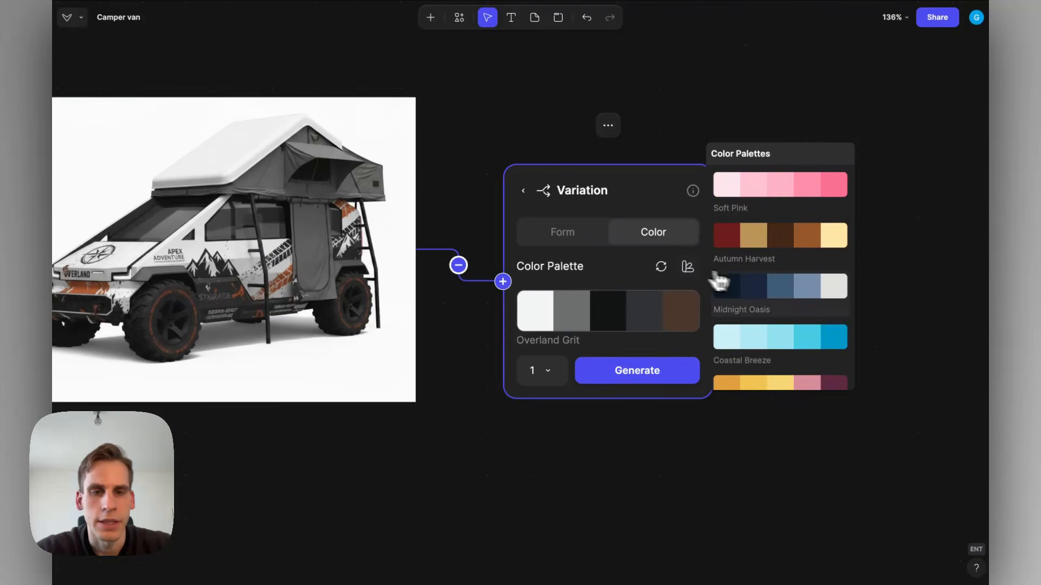
pyautogui.scroll(-10, 756, 286)
pyautogui.scroll(-5, 758, 287)
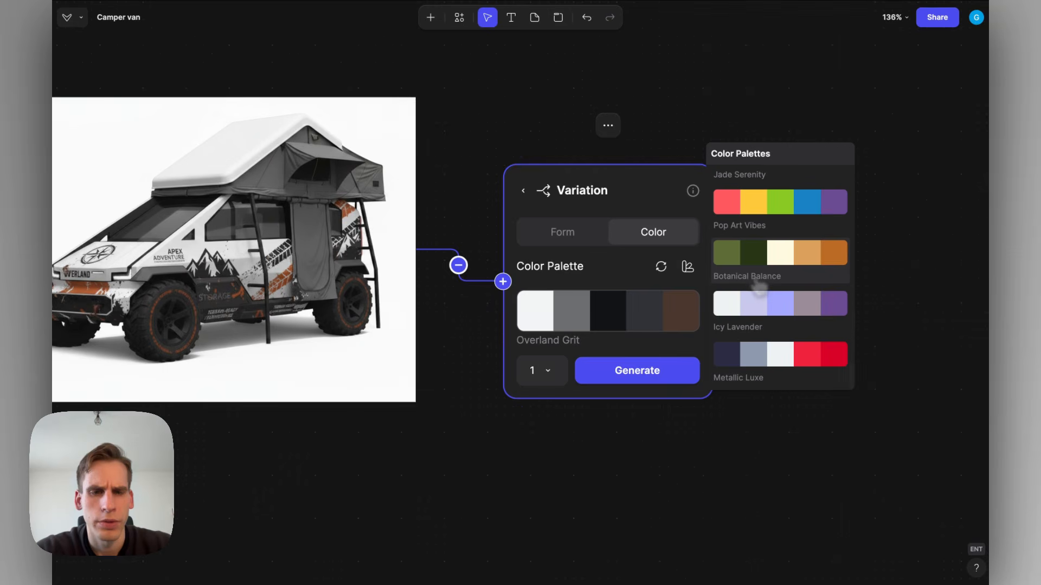
pyautogui.scroll(1, 758, 288)
pyautogui.click(741, 292)
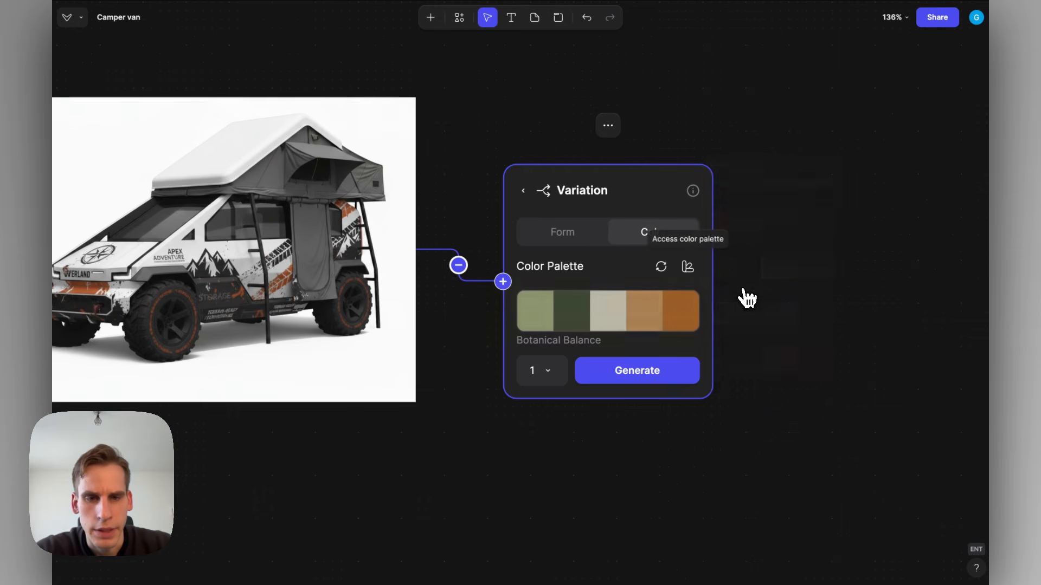
pyautogui.click(562, 373)
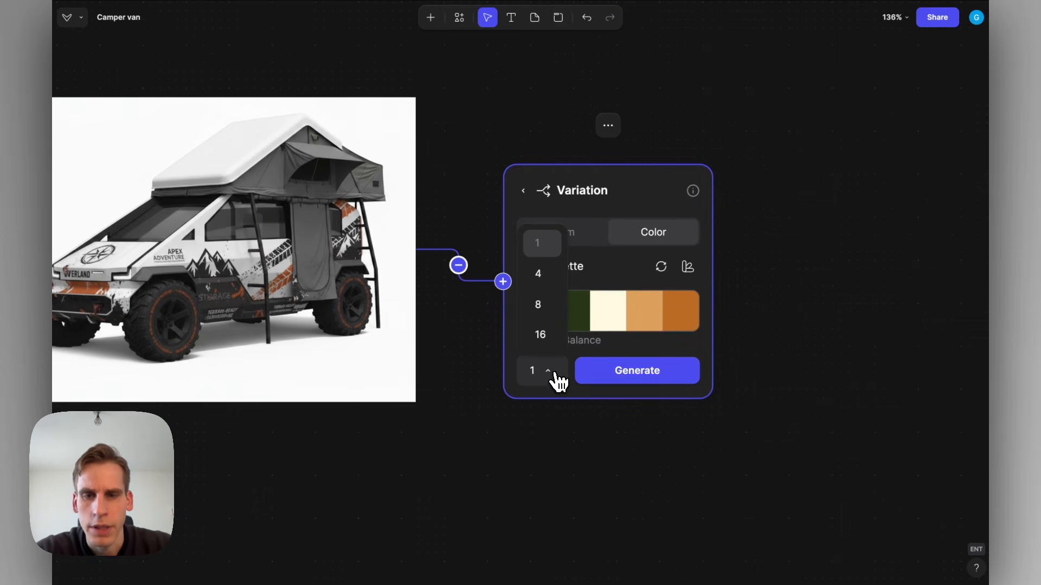
pyautogui.click(542, 305)
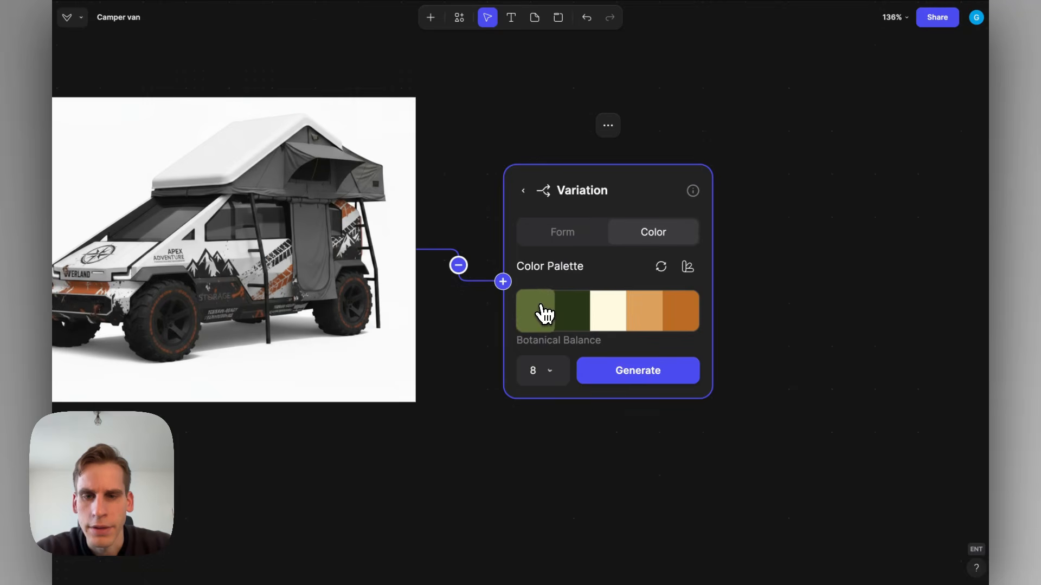
pyautogui.click(630, 380)
# Duplicate the Variation block and place the copy in the empty canvas space below the original
pyautogui.scroll(-5, 686, 265)
pyautogui.click(645, 172)
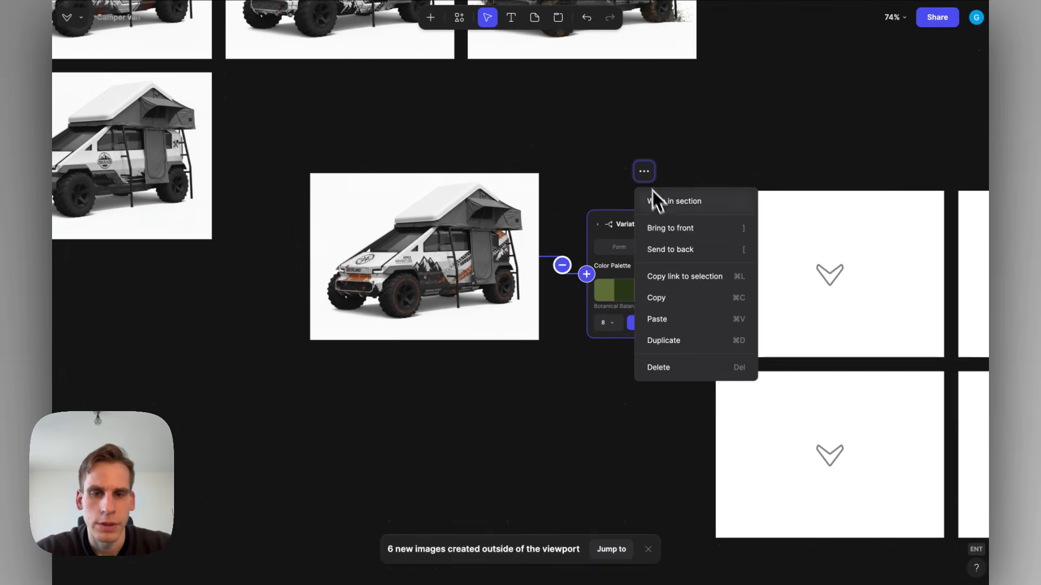
pyautogui.click(671, 341)
pyautogui.scroll(-4, 671, 347)
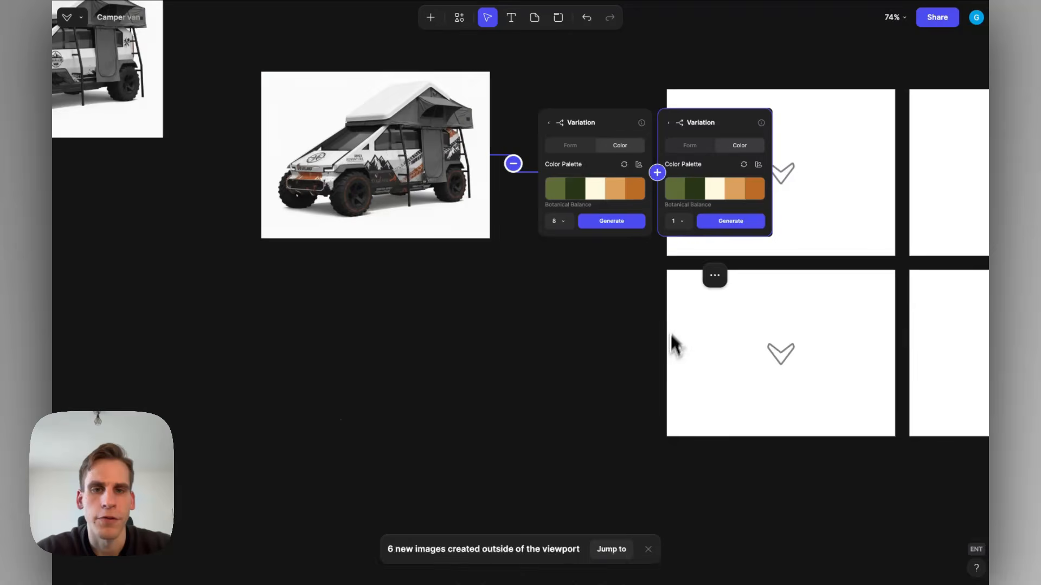
pyautogui.moveTo(722, 132); pyautogui.dragTo(605, 450)
pyautogui.scroll(-3, 604, 449)
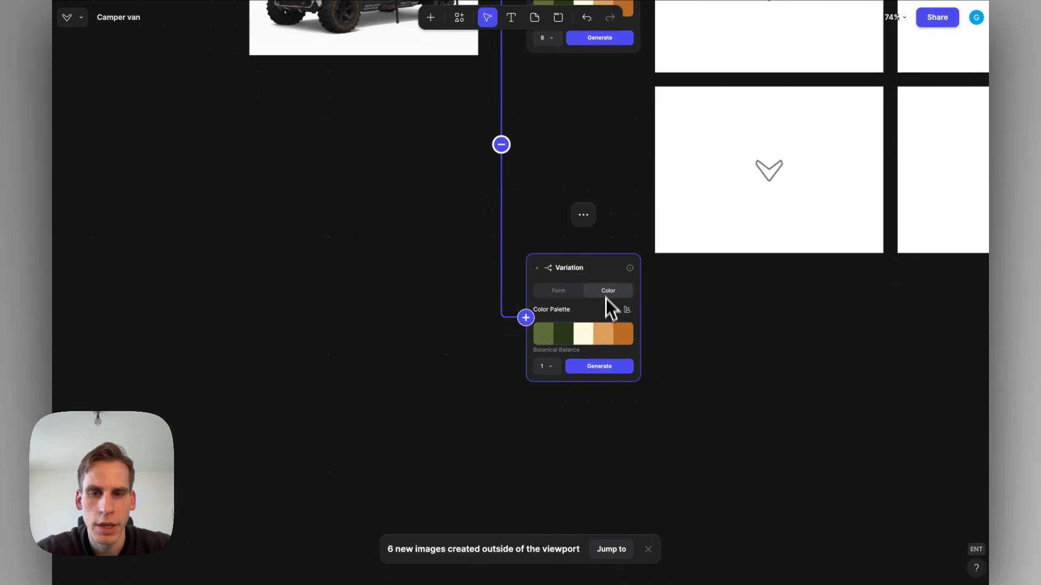
pyautogui.moveTo(603, 268); pyautogui.dragTo(603, 329)
# Apply the Clay & Stone palette to the duplicated Variation block and generate 8 color variations
pyautogui.scroll(5, 603, 331)
pyautogui.scroll(-2, 616, 340)
pyautogui.click(629, 333)
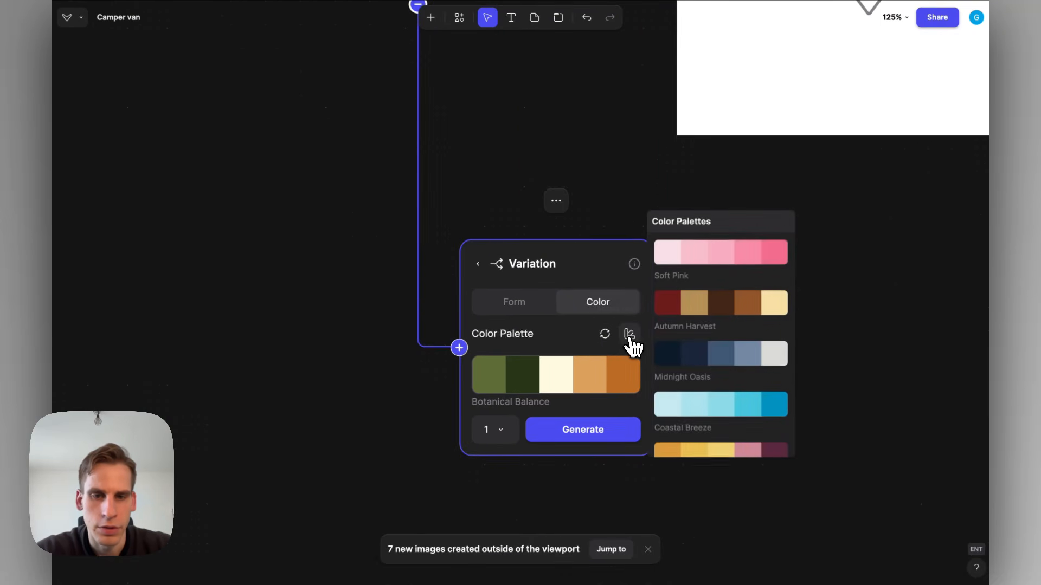
pyautogui.scroll(-1, 704, 347)
pyautogui.scroll(-5, 704, 347)
pyautogui.click(693, 335)
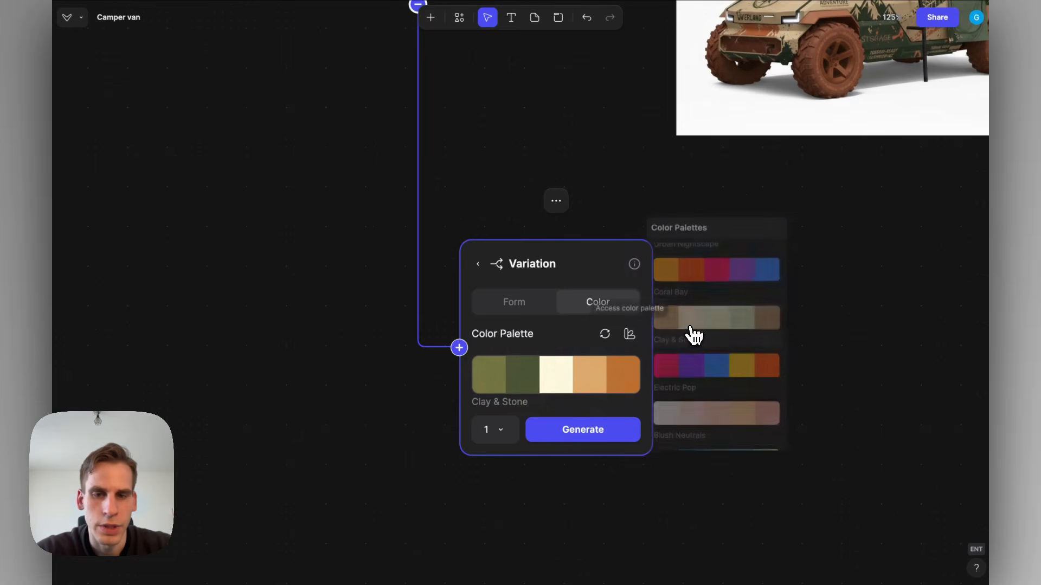
pyautogui.click(509, 432)
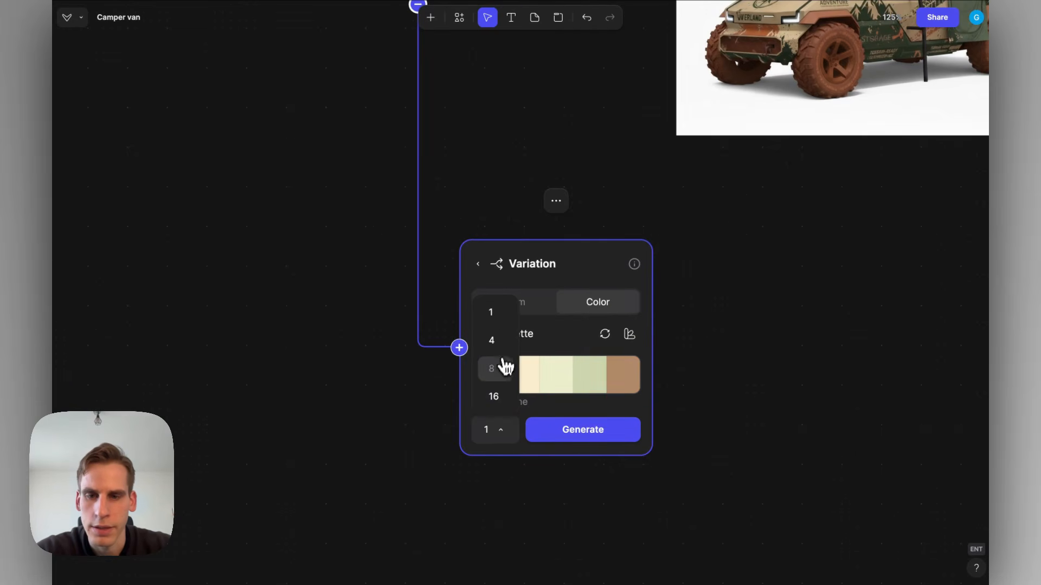
pyautogui.click(498, 367)
pyautogui.click(564, 428)
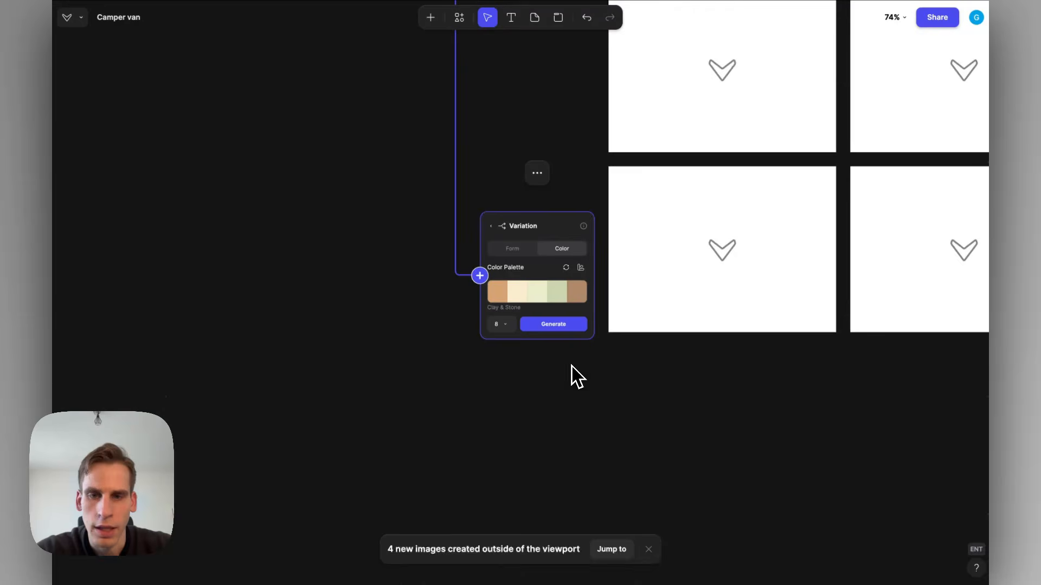
# Move the Clay & Stone Variation block further down and generate color variations from it with the Dreamy Nights palette
pyautogui.moveTo(555, 218); pyautogui.dragTo(553, 395)
pyautogui.scroll(-2, 553, 395)
pyautogui.scroll(5, 552, 391)
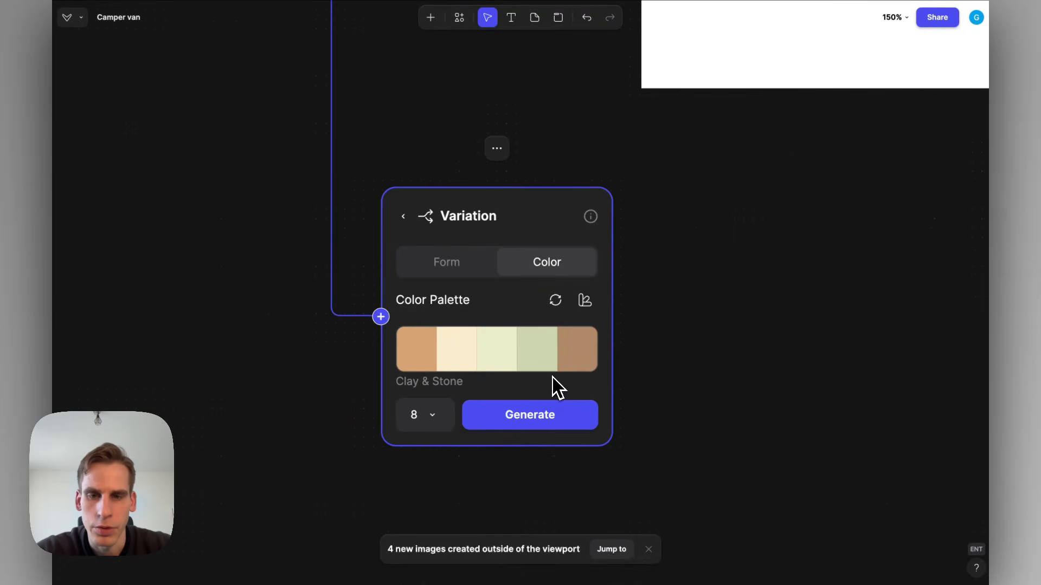
pyautogui.click(584, 301)
pyautogui.scroll(-10, 668, 325)
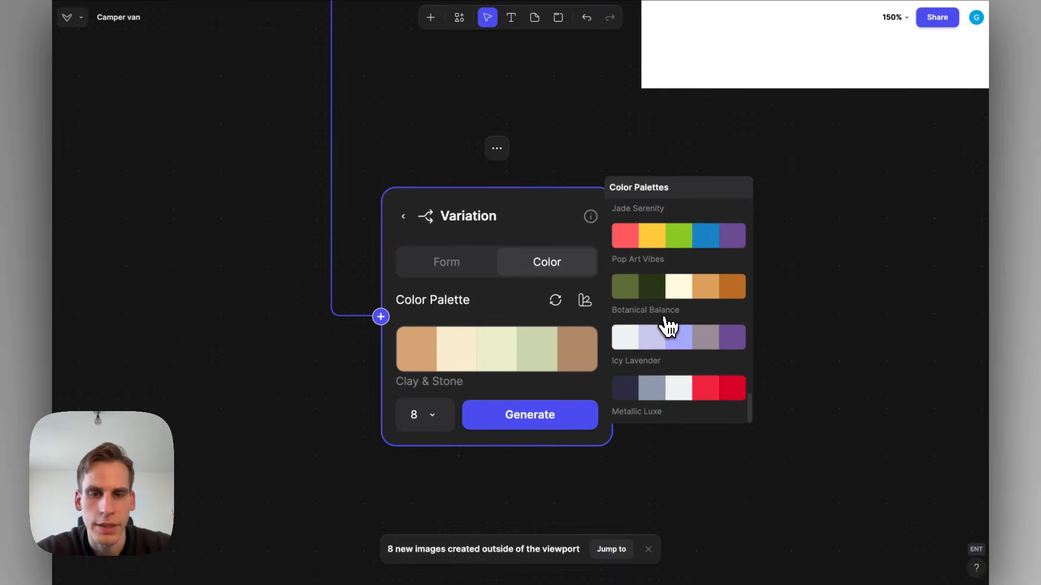
pyautogui.scroll(3, 669, 325)
pyautogui.click(647, 330)
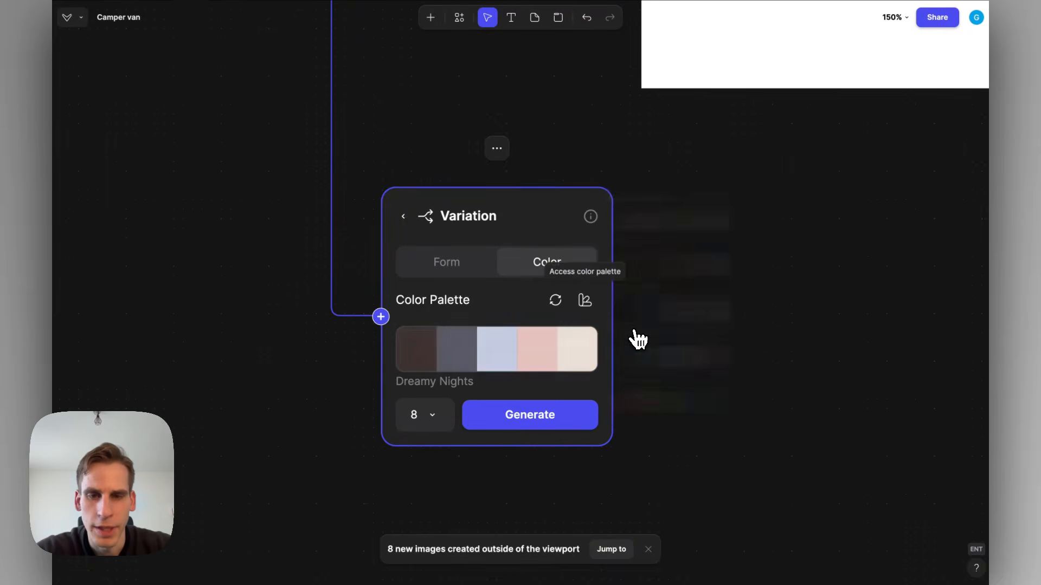
pyautogui.click(528, 421)
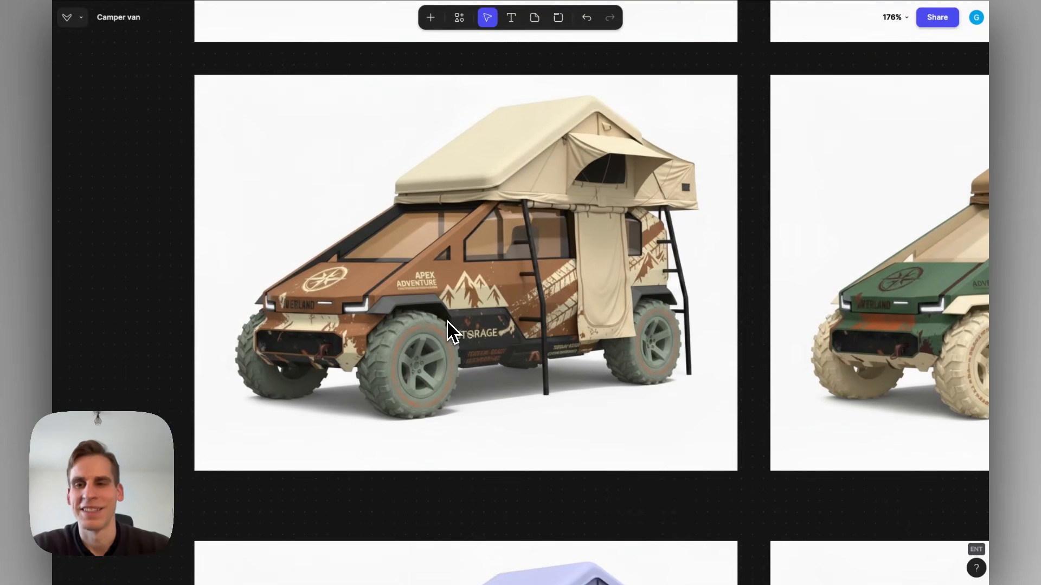
# Compare the van color variations across the Botanical Balance, Clay & Stone and Dreamy Nights batches
pyautogui.scroll(-3, 450, 318)
pyautogui.hscroll(5, 450, 319)
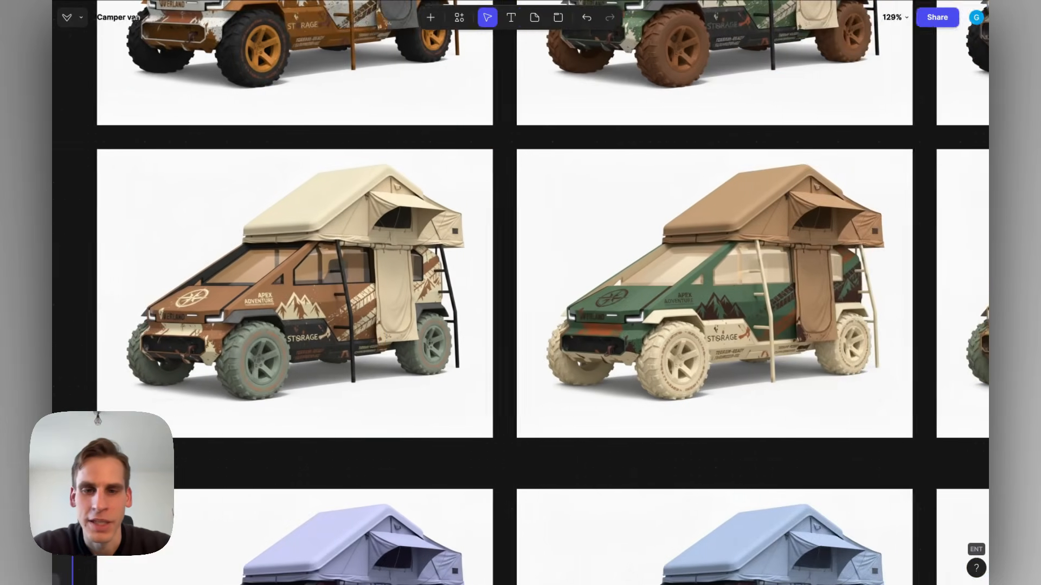
pyautogui.scroll(-5, 520, 293)
pyautogui.hscroll(5, 520, 293)
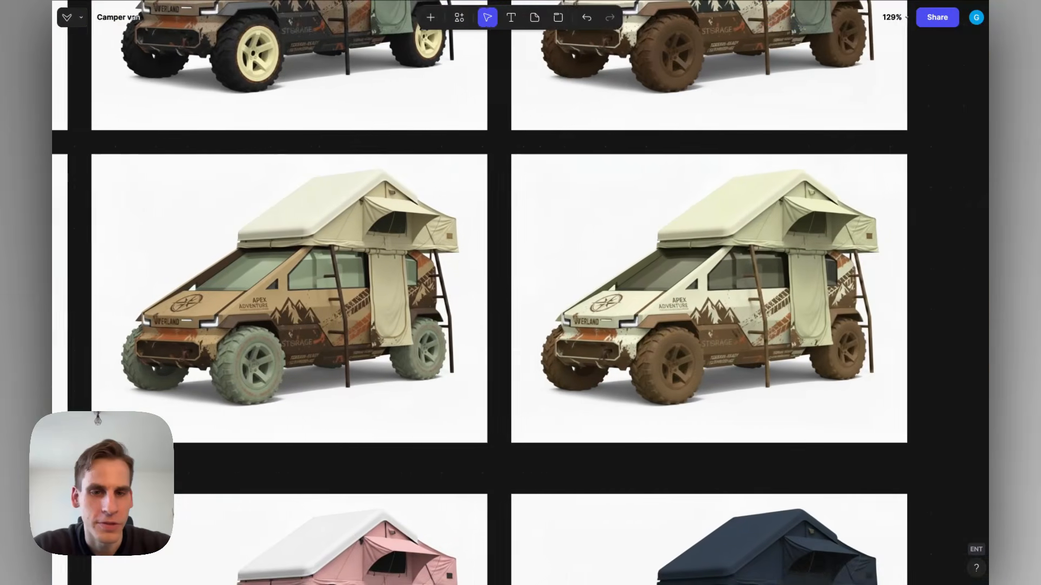
pyautogui.scroll(-7, 521, 293)
pyautogui.hscroll(-7, 520, 292)
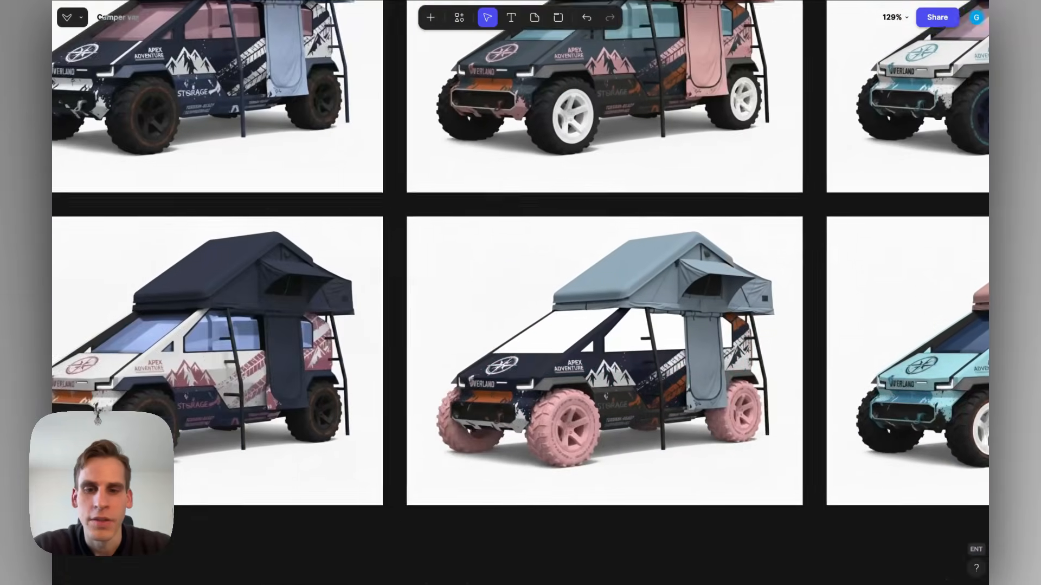
pyautogui.hscroll(-10, 521, 293)
pyautogui.scroll(9, 520, 293)
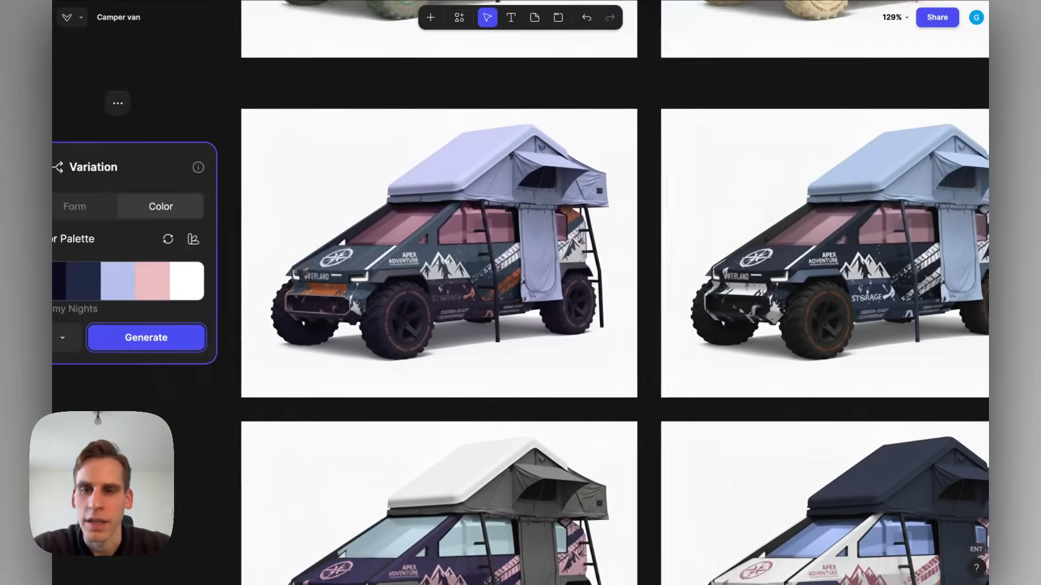
pyautogui.scroll(9, 520, 293)
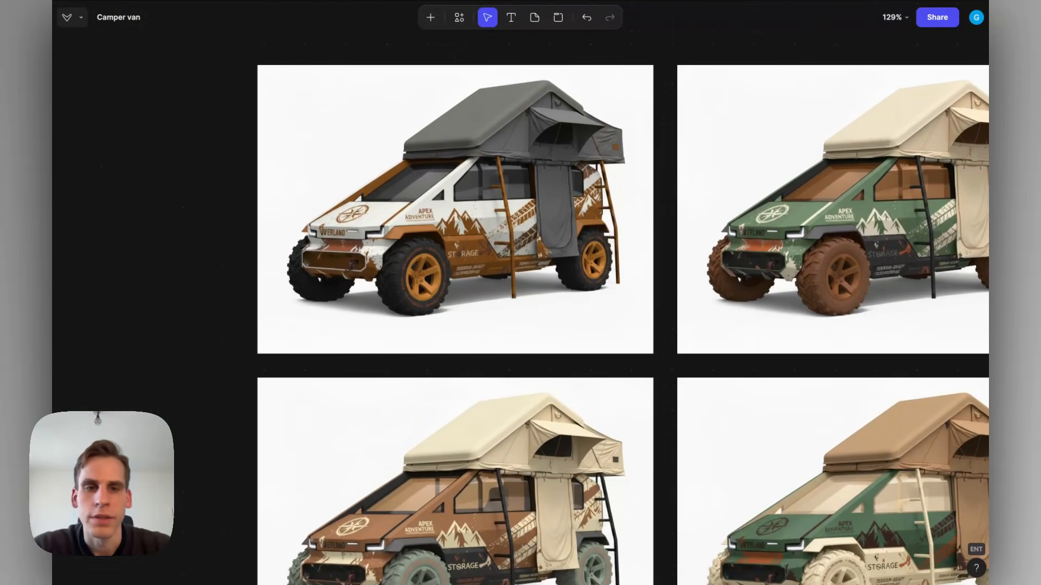
# Compare the colored camper van variations, including the Botanical Balance batch, with the shortlisted white, blue, tan and brown versions
pyautogui.hscroll(2, 520, 293)
pyautogui.hscroll(2, 520, 293)
pyautogui.scroll(6, 520, 292)
pyautogui.hscroll(-3, 520, 293)
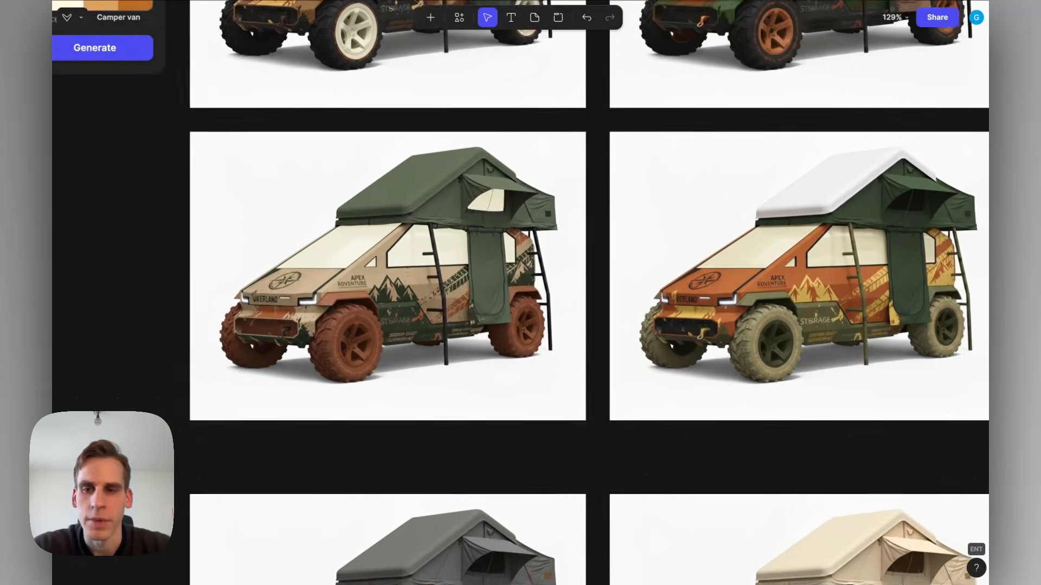
pyautogui.scroll(-3, 454, 331)
pyautogui.scroll(4, 448, 330)
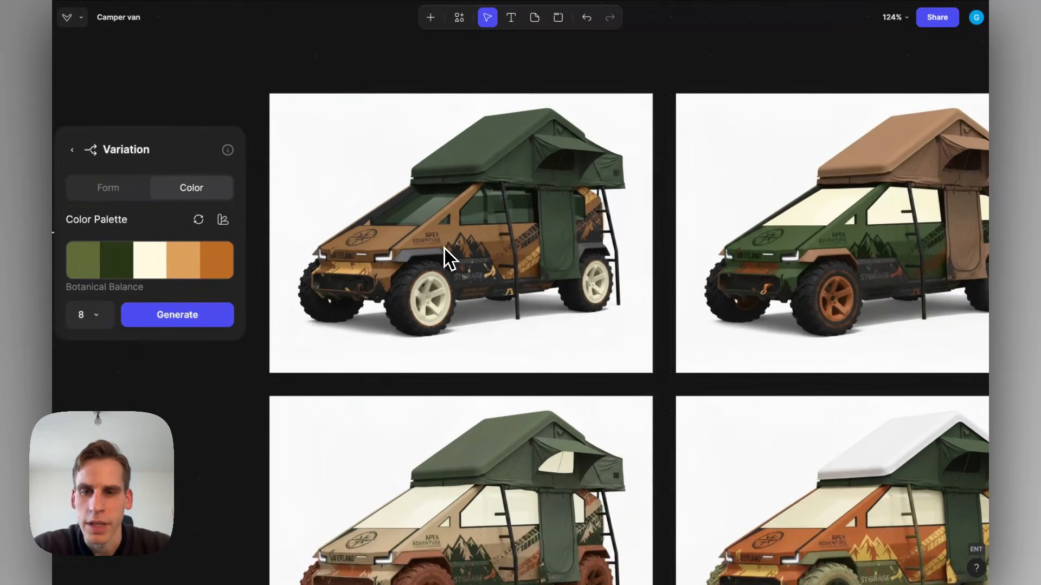
pyautogui.hscroll(10, 444, 245)
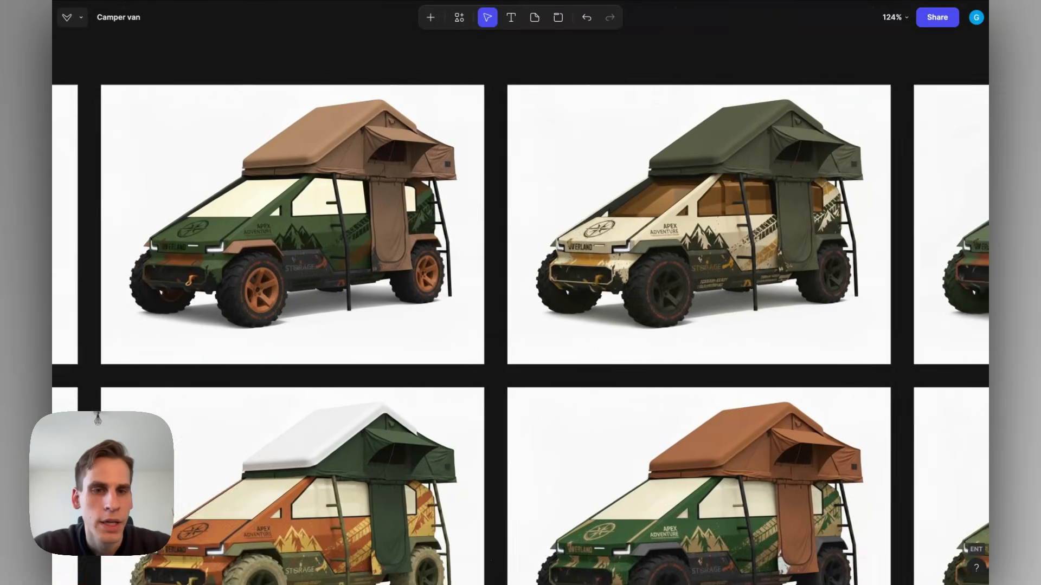
pyautogui.scroll(-4, 520, 292)
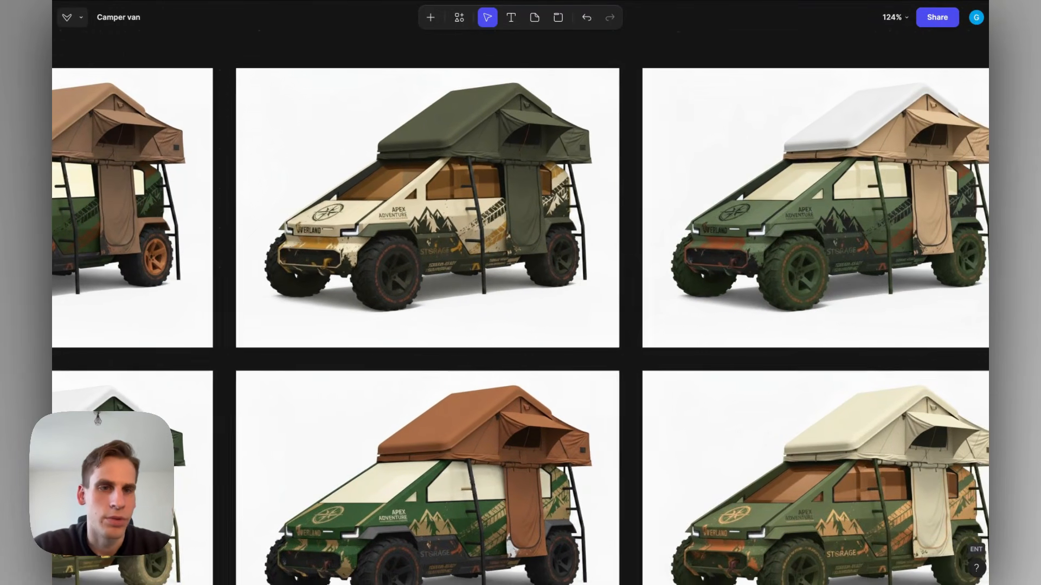
pyautogui.scroll(-10, 520, 293)
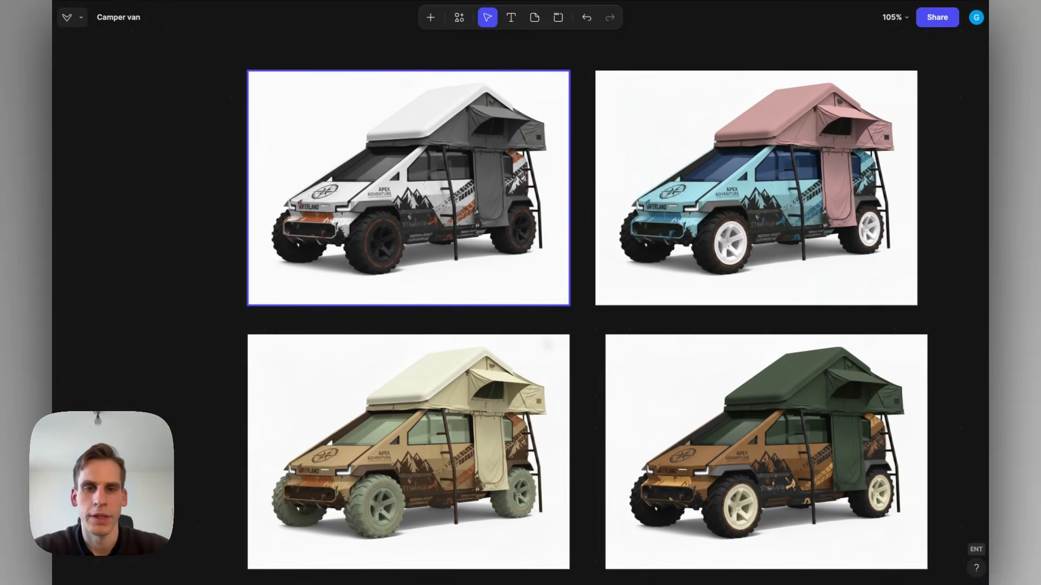
pyautogui.scroll(-2, 589, 315)
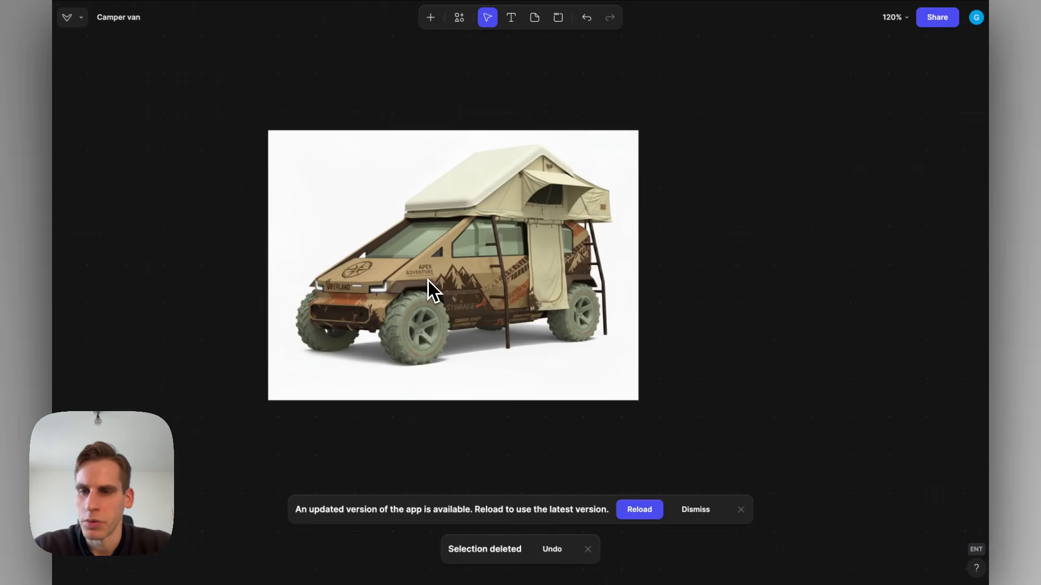
# Connect a Modify block to the tan camper van image with the cream roof tent and set it to New view
pyautogui.hscroll(-1, 434, 290)
pyautogui.scroll(-3, 428, 280)
pyautogui.scroll(2, 476, 283)
pyautogui.click(537, 280)
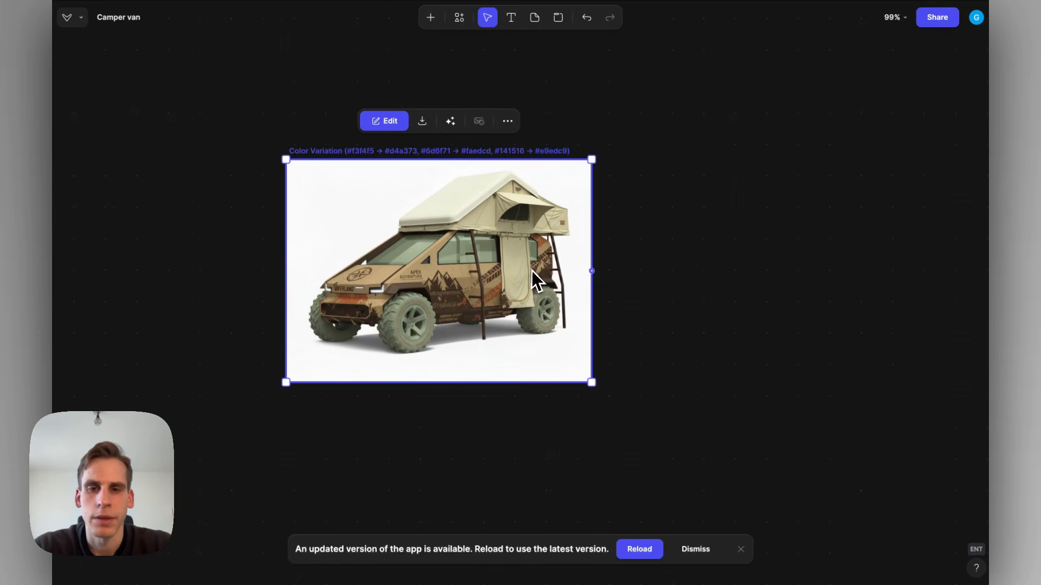
pyautogui.moveTo(669, 274); pyautogui.dragTo(668, 274)
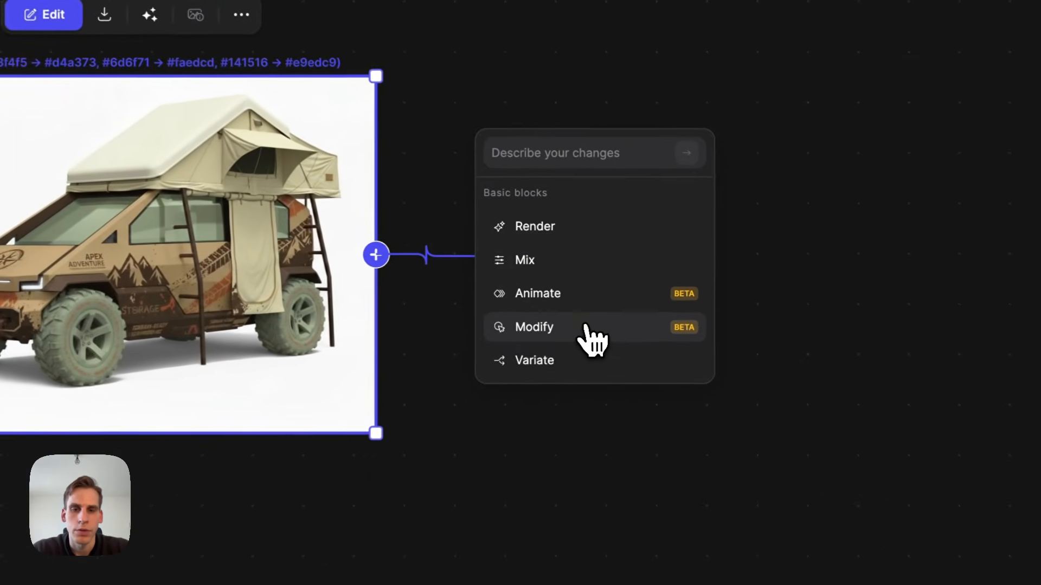
pyautogui.click(587, 332)
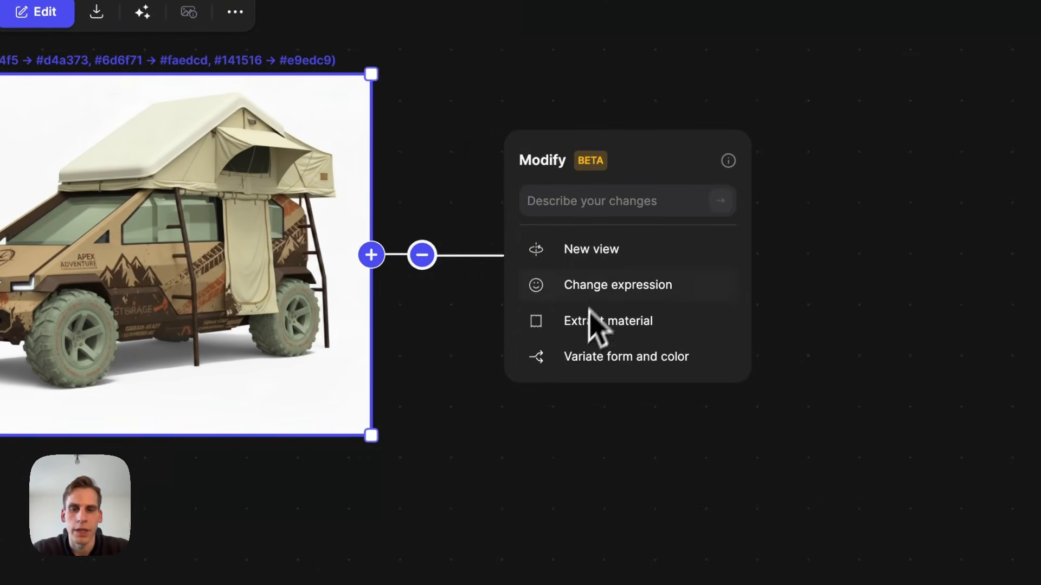
pyautogui.click(638, 250)
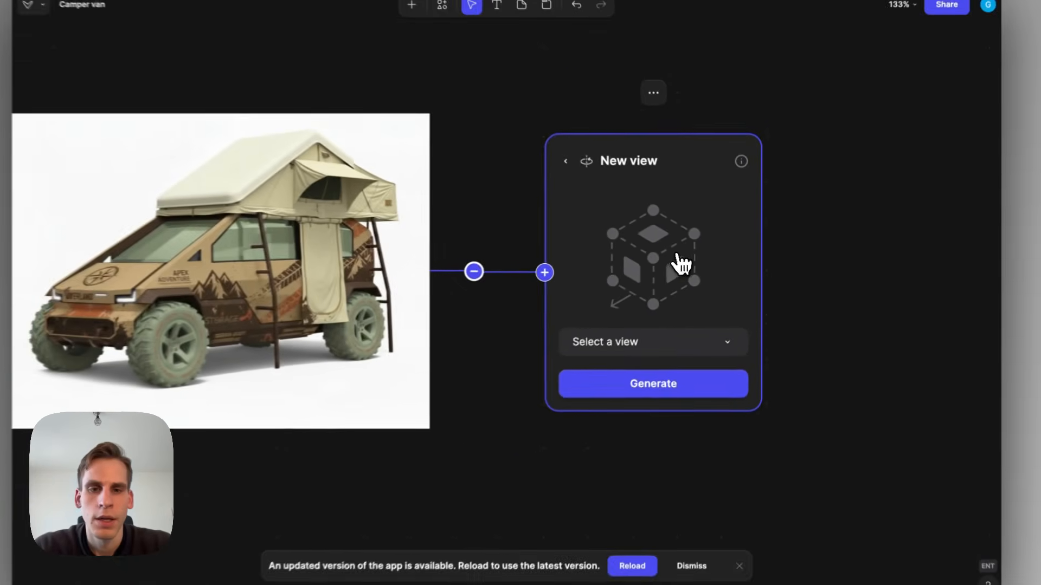
# Generate the Front Left 3/4 View and Front Right 3/4 View of the tan camper van
pyautogui.click(628, 240)
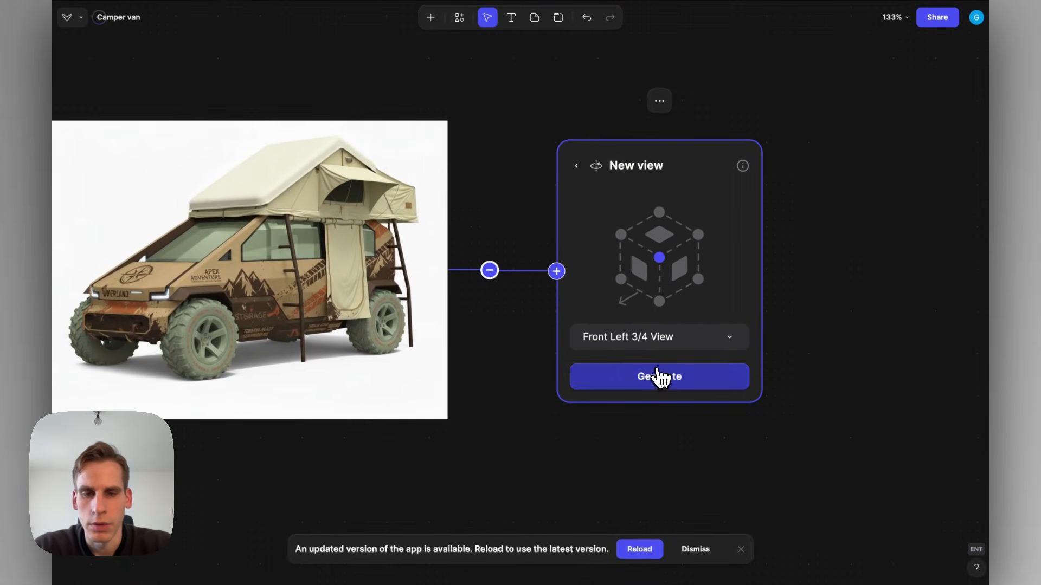
pyautogui.click(658, 379)
pyautogui.click(621, 234)
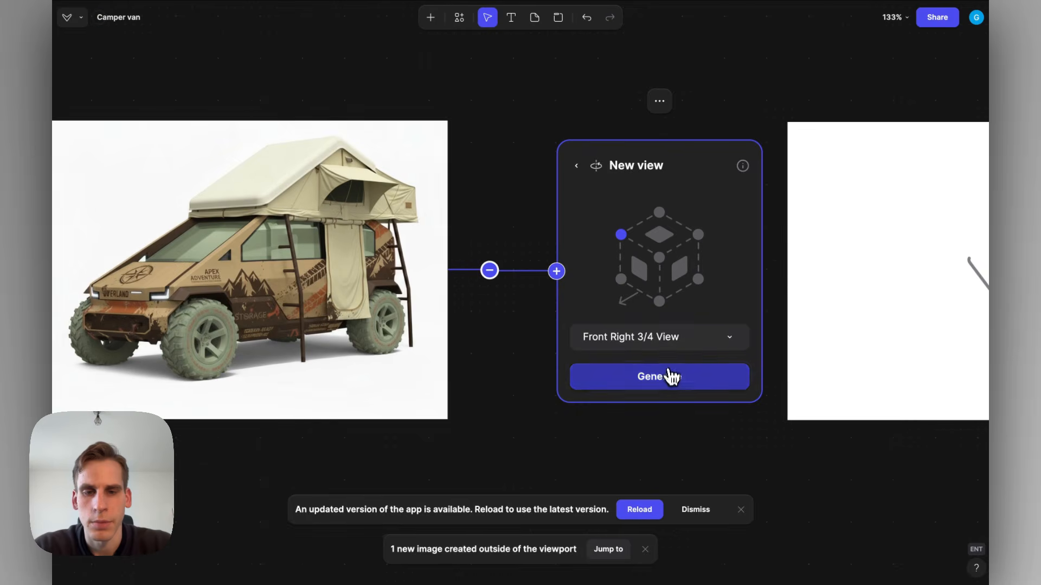
pyautogui.click(667, 378)
# Generate further new views of the tan van, including Rear Left 3/4 View, Left and Right
pyautogui.click(698, 237)
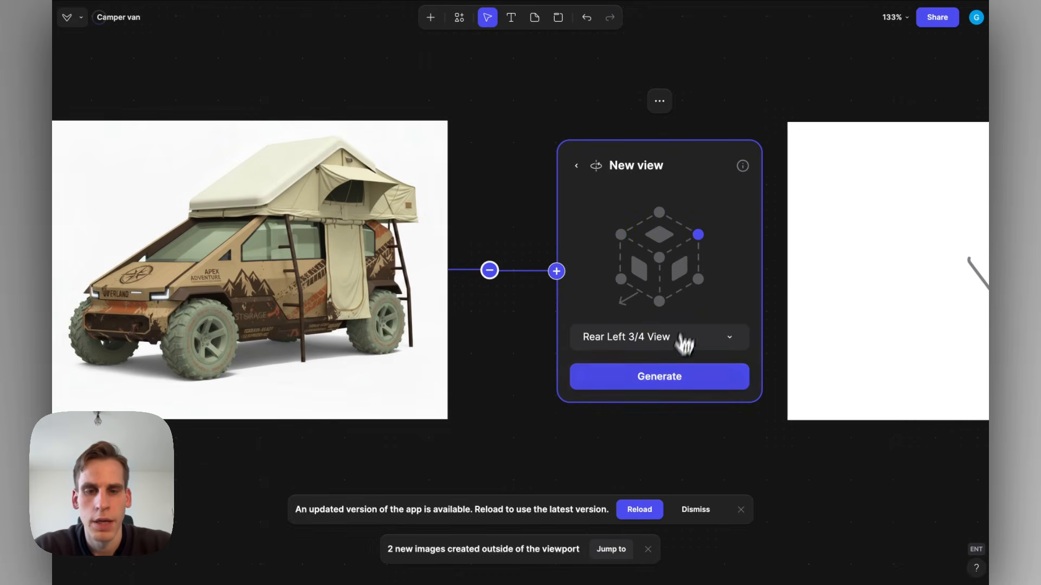
pyautogui.click(665, 383)
pyautogui.click(681, 271)
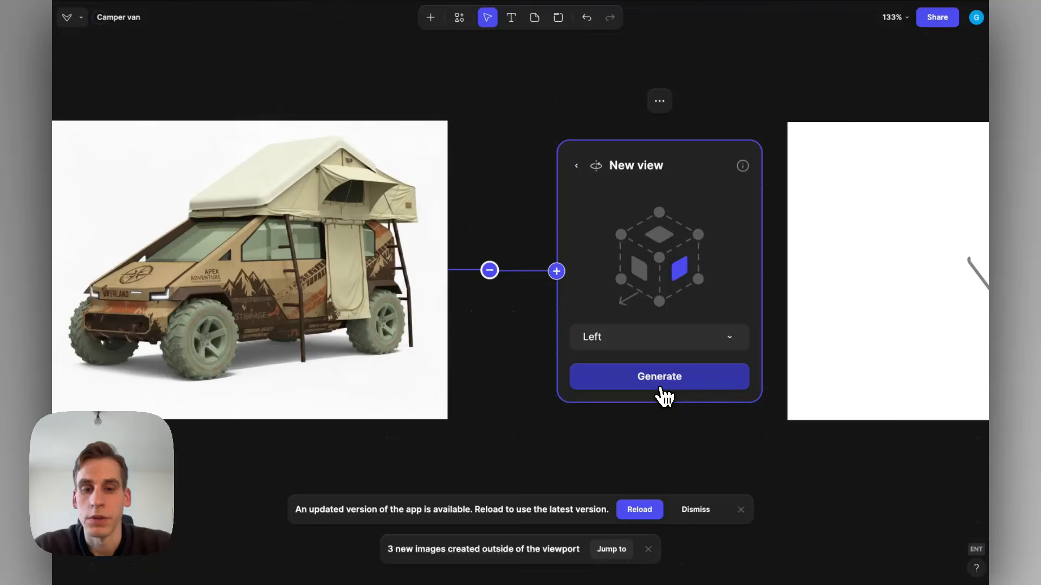
pyautogui.click(659, 213)
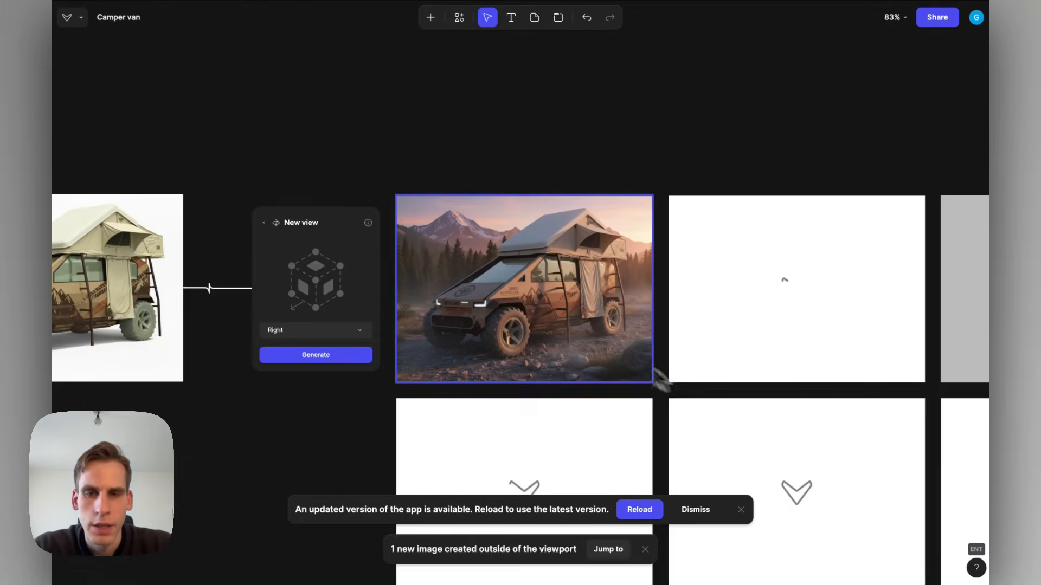
# Examine the upper row of generated views: the two scenic front views, the rear left three-quarter view and the left side view
pyautogui.scroll(-1, 657, 376)
pyautogui.scroll(4, 532, 284)
pyautogui.scroll(-2, 534, 292)
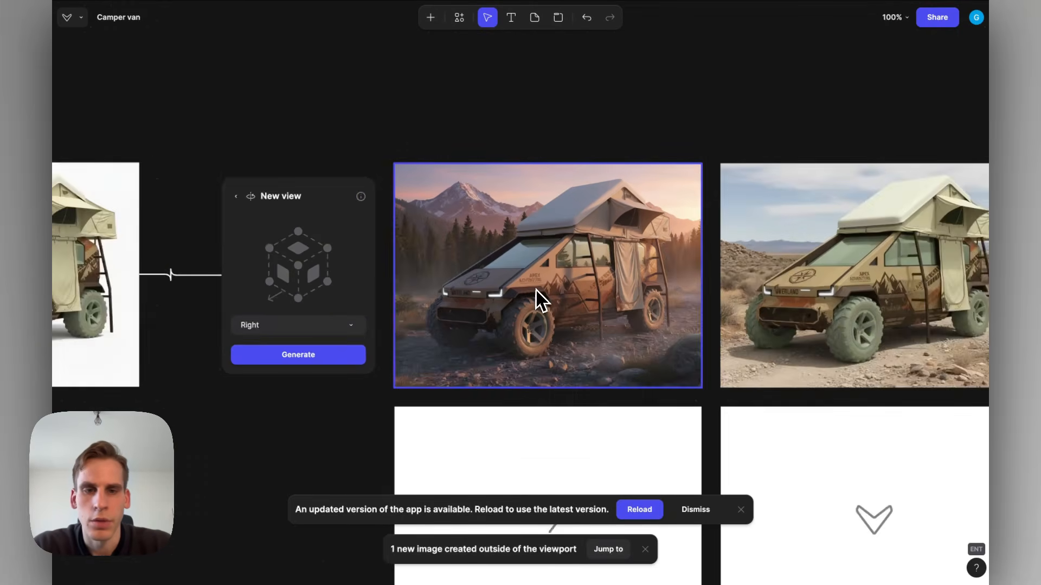
pyautogui.hscroll(5, 536, 289)
pyautogui.scroll(-3, 574, 287)
pyautogui.hscroll(5, 573, 285)
pyautogui.scroll(4, 616, 258)
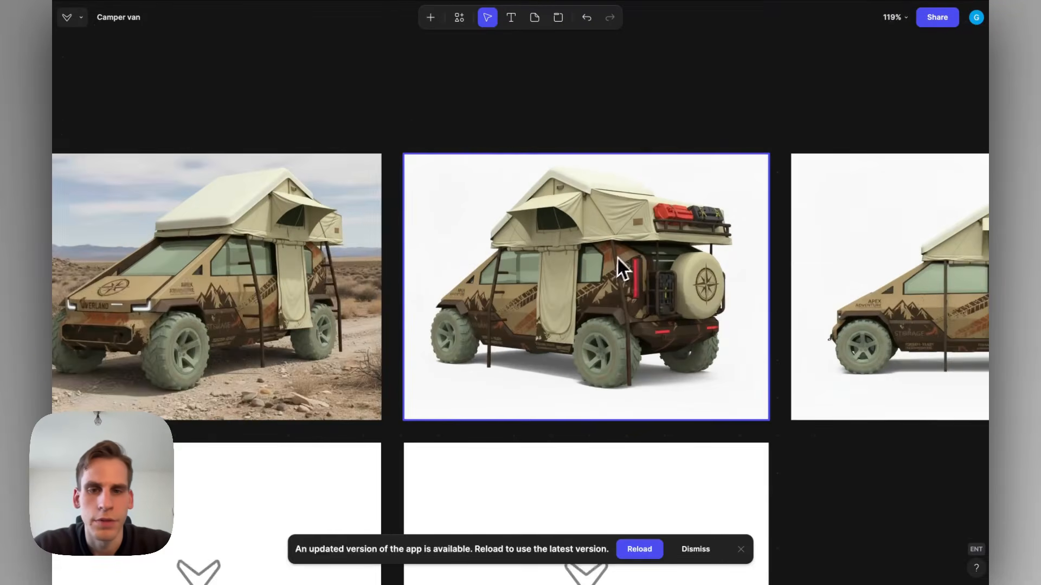
pyautogui.hscroll(2, 628, 264)
pyautogui.scroll(-1, 628, 264)
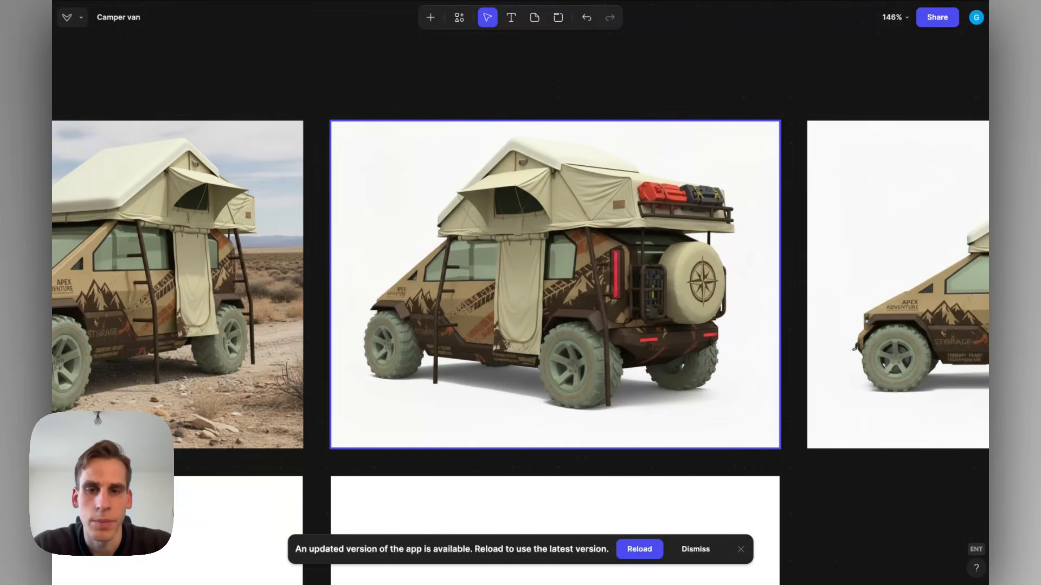
pyautogui.scroll(3, 628, 265)
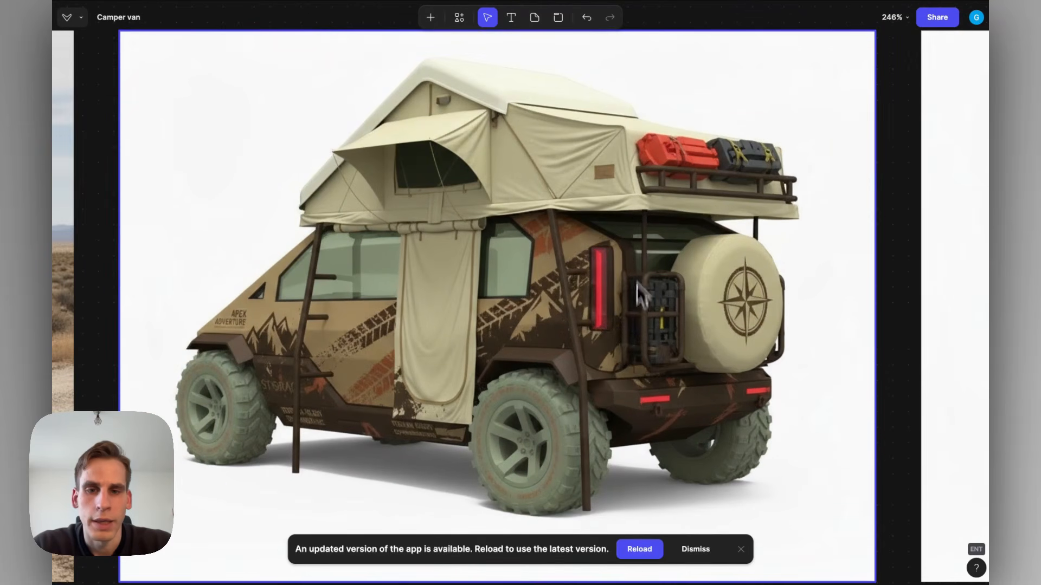
pyautogui.scroll(-4, 630, 321)
pyautogui.hscroll(5, 630, 320)
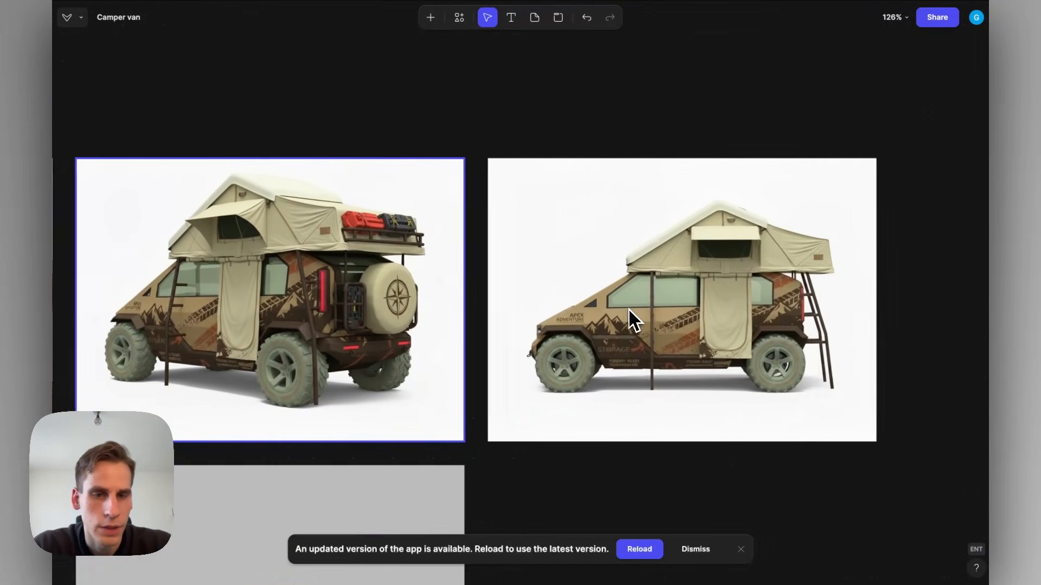
pyautogui.scroll(-1, 627, 318)
pyautogui.scroll(3, 631, 287)
pyautogui.scroll(-3, 631, 286)
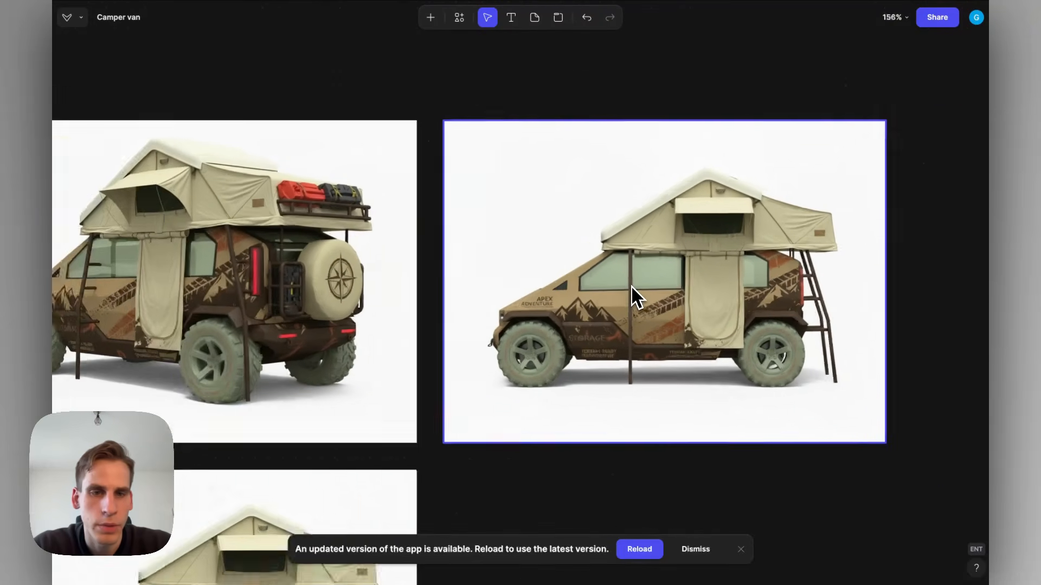
# Examine the side, underside and rear views in the lower row and compare them with the two scenic front views
pyautogui.hscroll(-2, 631, 286)
pyautogui.hscroll(-10, 632, 287)
pyautogui.scroll(-5, 632, 287)
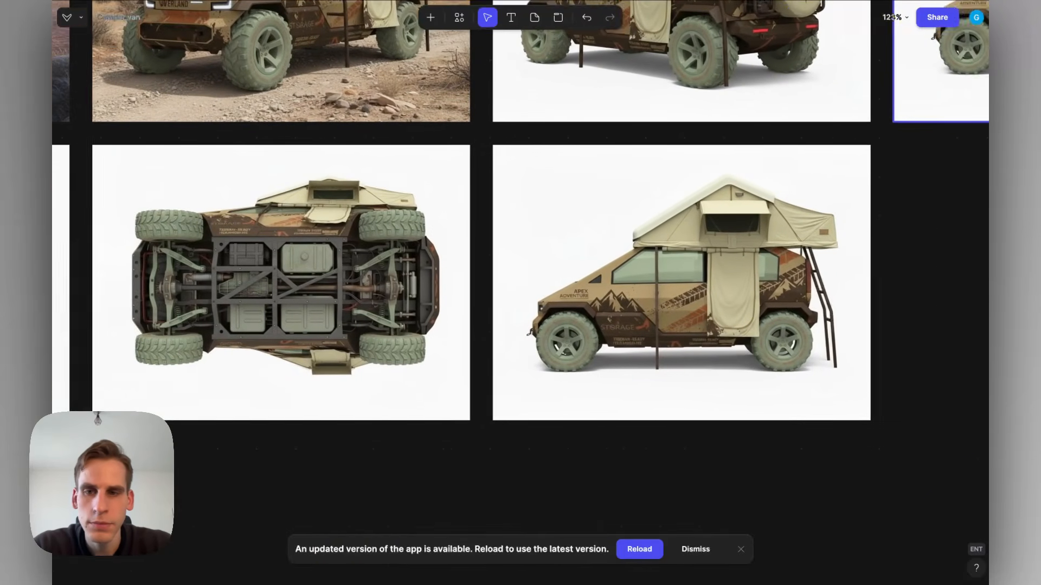
pyautogui.hscroll(-3, 628, 293)
pyautogui.scroll(2, 558, 287)
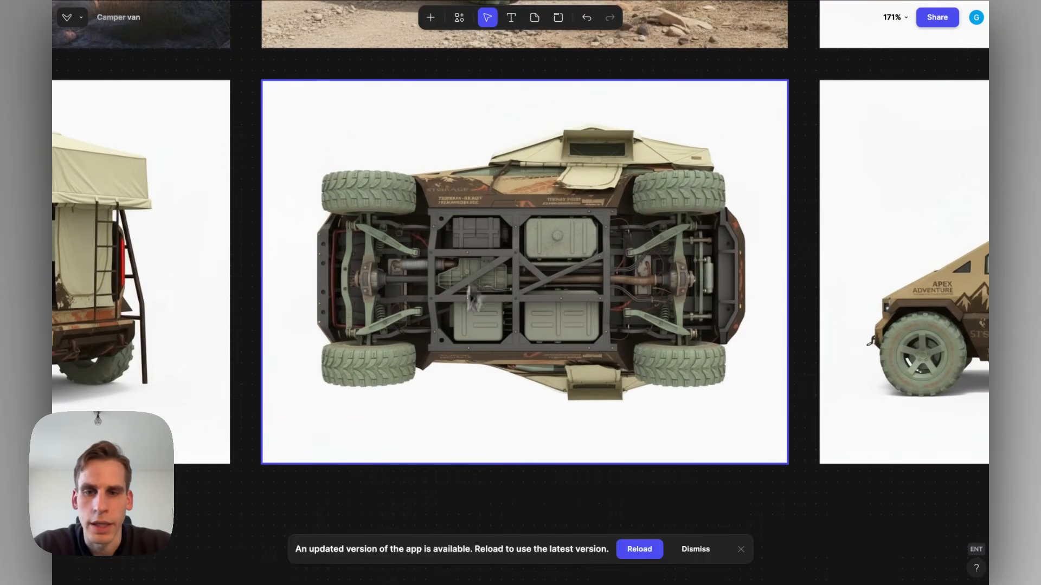
pyautogui.scroll(-3, 627, 302)
pyautogui.hscroll(-8, 632, 306)
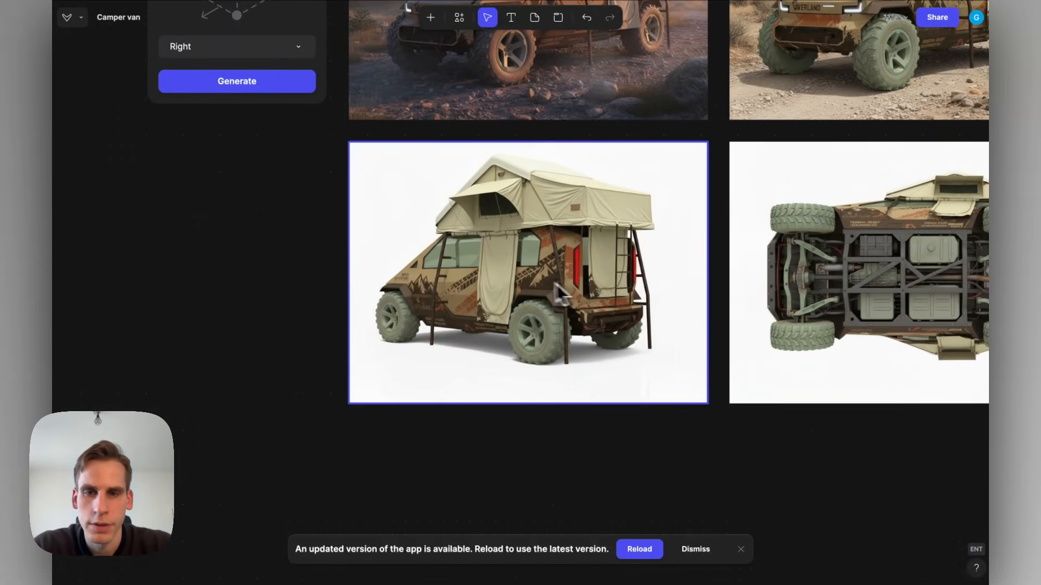
pyautogui.scroll(4, 531, 287)
pyautogui.scroll(-5, 527, 278)
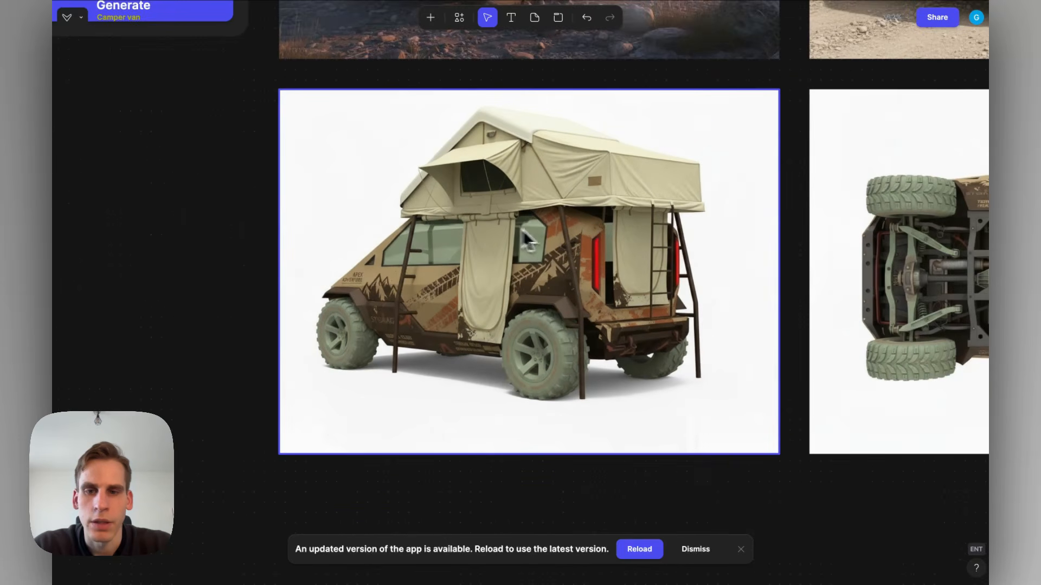
pyautogui.scroll(-5, 496, 278)
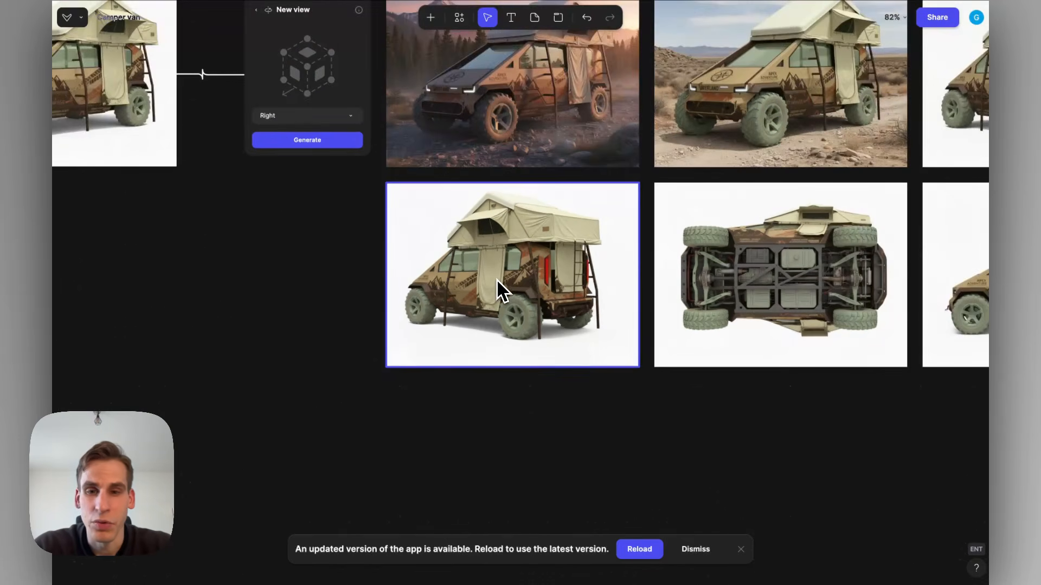
pyautogui.scroll(3, 479, 237)
pyautogui.hscroll(2, 479, 237)
pyautogui.scroll(5, 448, 228)
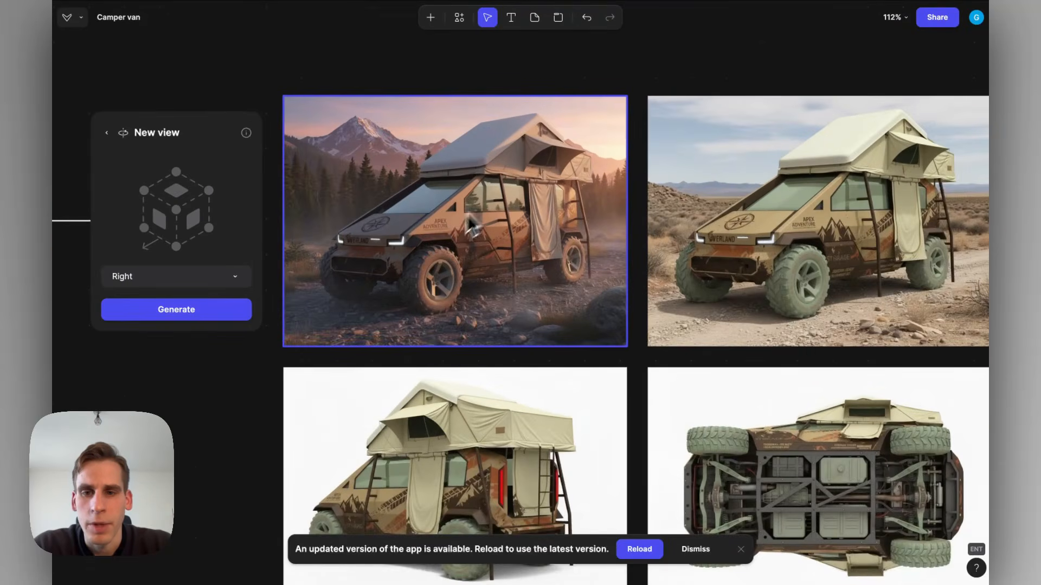
pyautogui.scroll(-2, 469, 260)
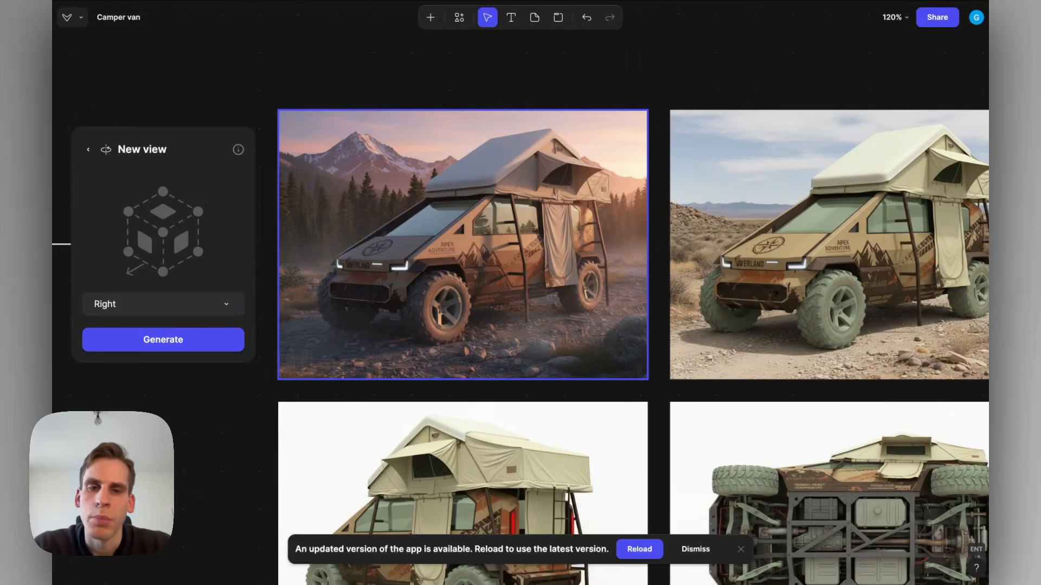
pyautogui.scroll(-5, 462, 259)
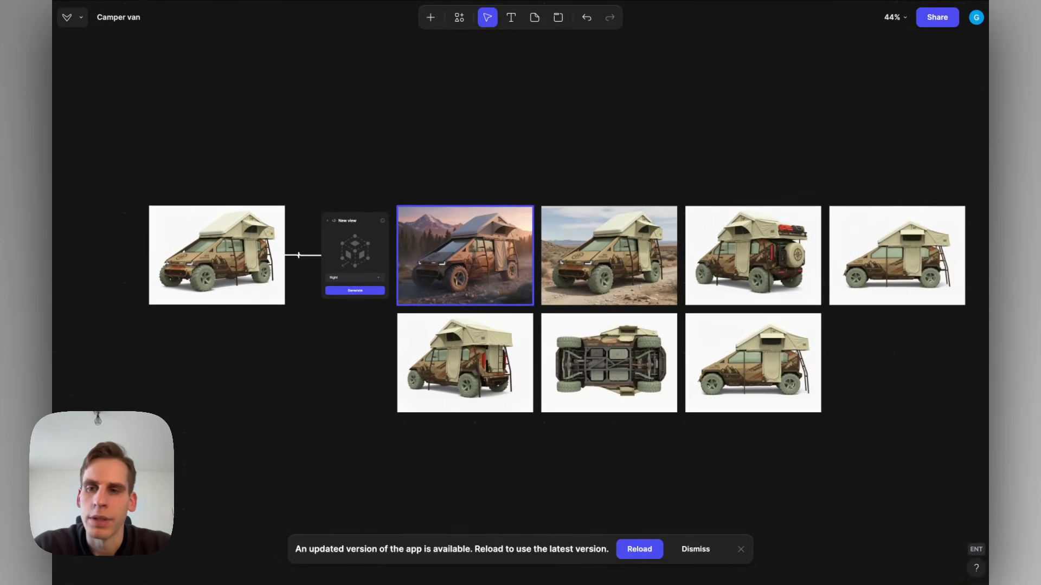
# Connect a second Modify block to the source tan van image and place it in the empty space above the generated views
pyautogui.scroll(2, 462, 259)
pyautogui.hscroll(-3, 462, 259)
pyautogui.click(374, 313)
pyautogui.scroll(3, 379, 314)
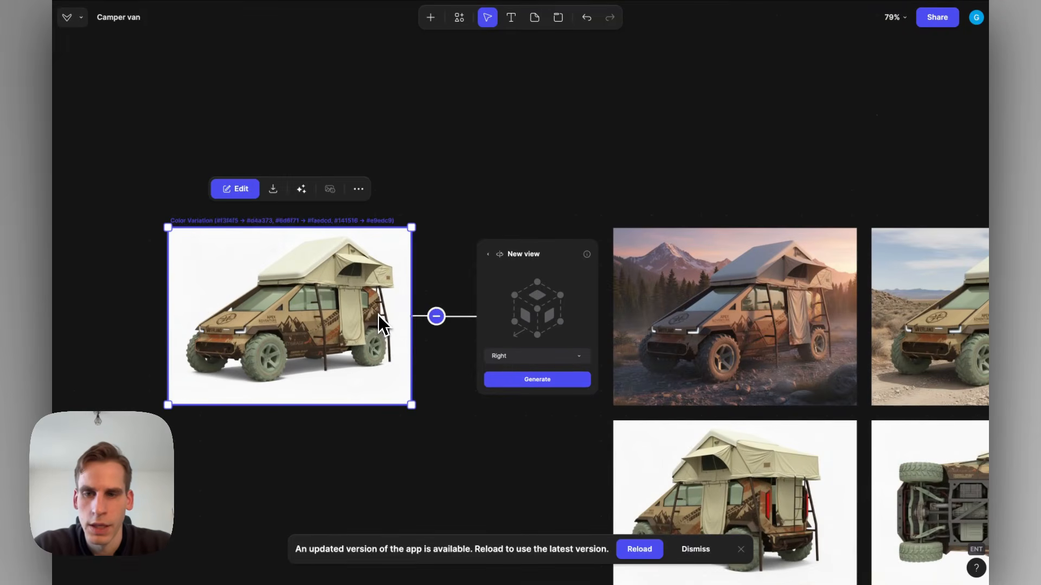
pyautogui.moveTo(413, 319); pyautogui.dragTo(669, 77)
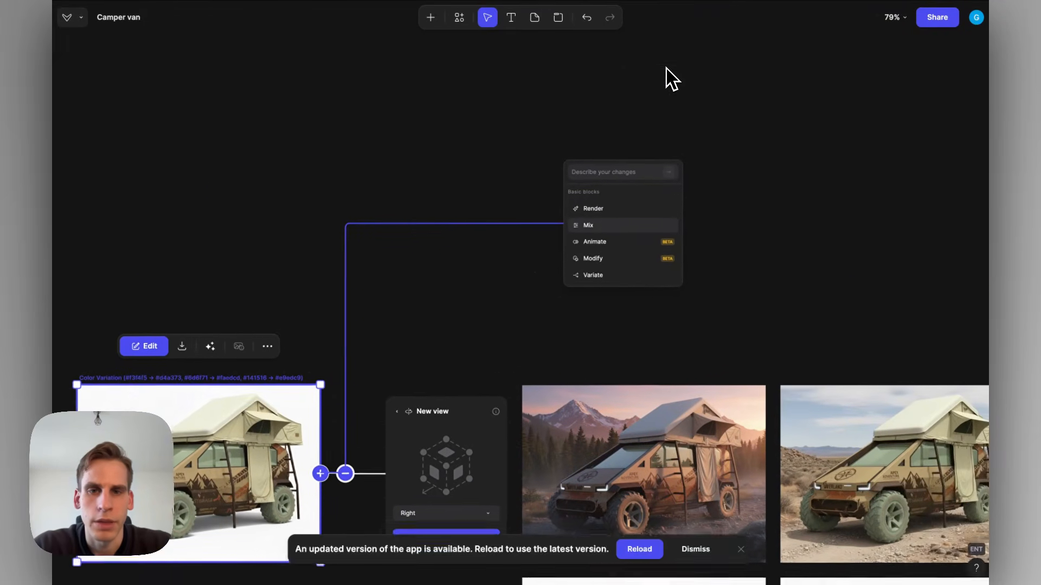
pyautogui.click(609, 187)
pyautogui.moveTo(634, 200); pyautogui.dragTo(637, 147)
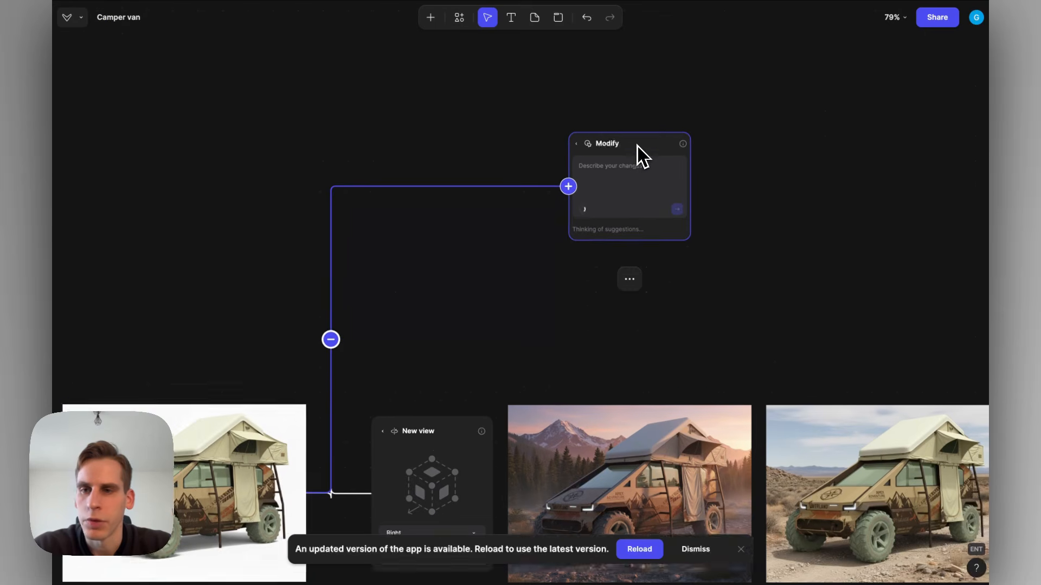
# Enter the prompt "make a camping scene" in the new Modify block and generate images from it
pyautogui.scroll(2, 634, 161)
pyautogui.scroll(4, 621, 189)
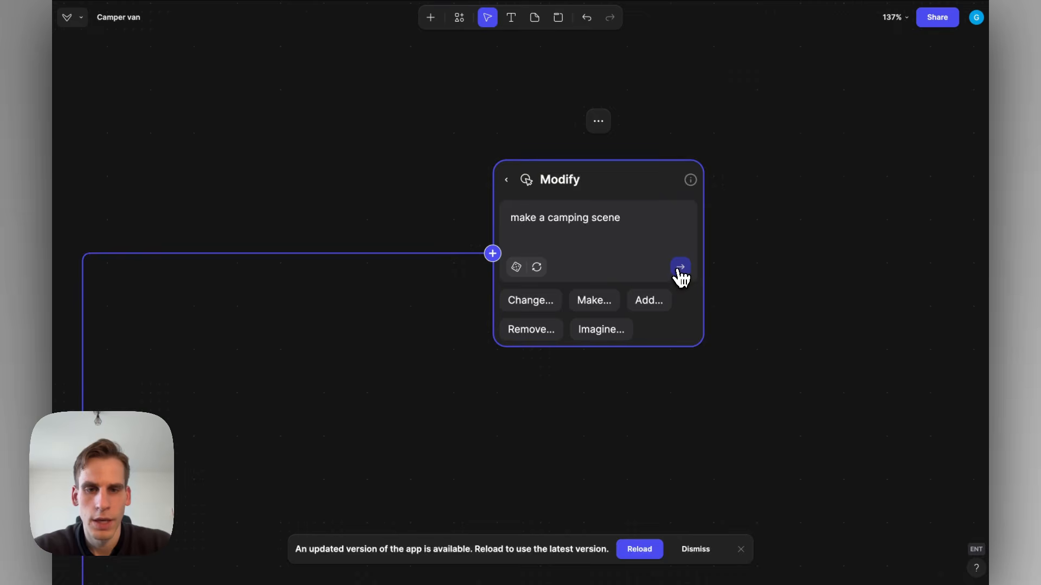
pyautogui.click(680, 268)
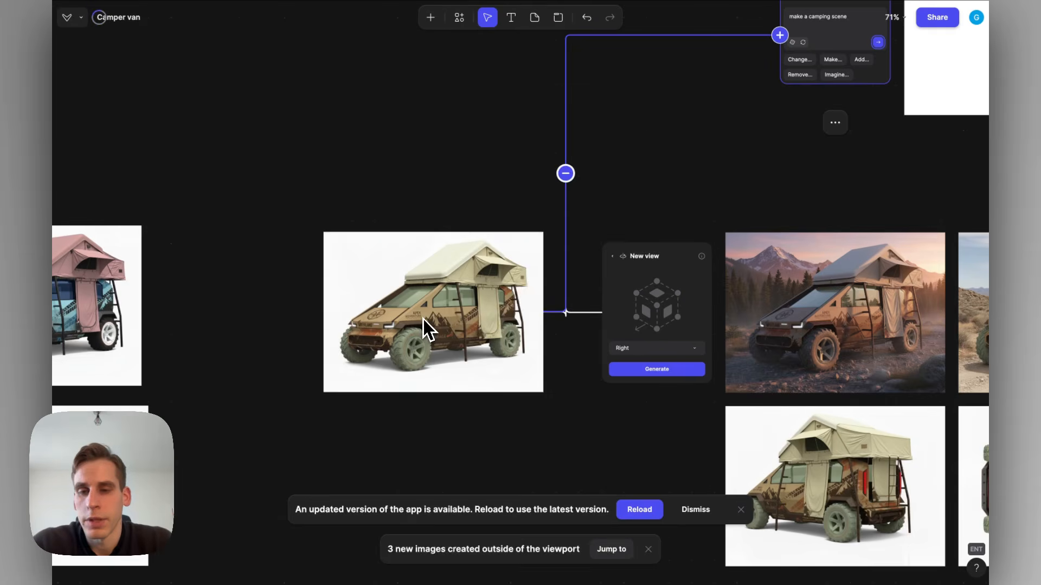
pyautogui.scroll(5, 425, 325)
pyautogui.scroll(1, 450, 310)
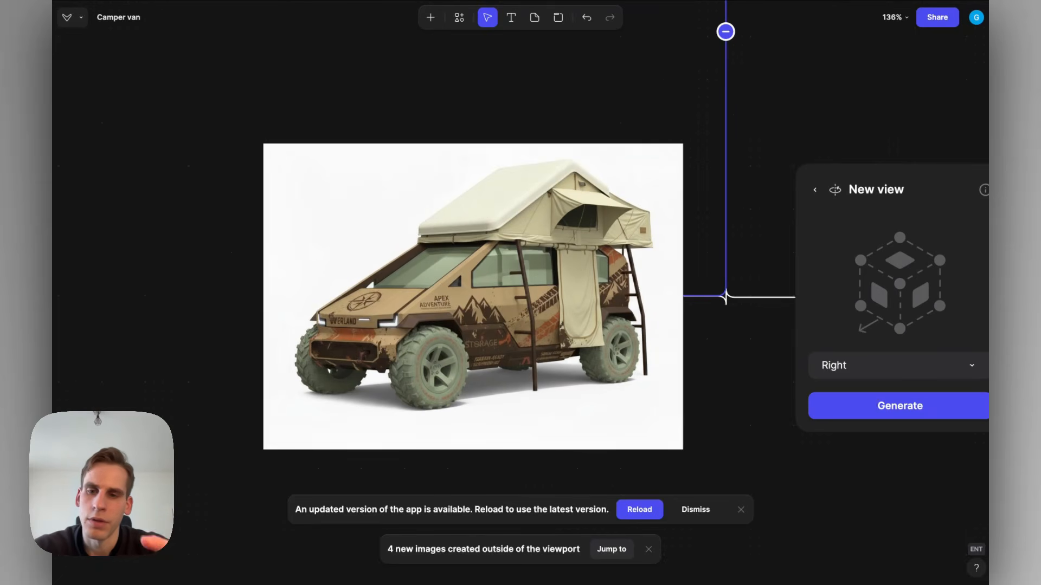
# Examine the generated camping scene images of the tan van one after another
pyautogui.scroll(-10, 409, 112)
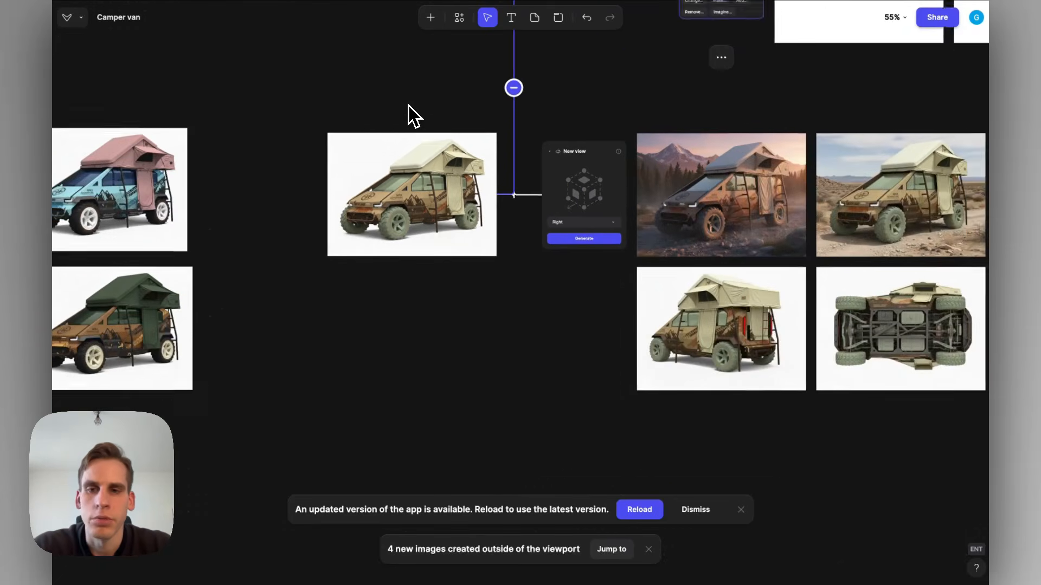
pyautogui.hscroll(6, 536, 158)
pyautogui.scroll(3, 536, 158)
pyautogui.scroll(1, 536, 156)
pyautogui.hscroll(1, 537, 156)
pyautogui.scroll(1, 617, 161)
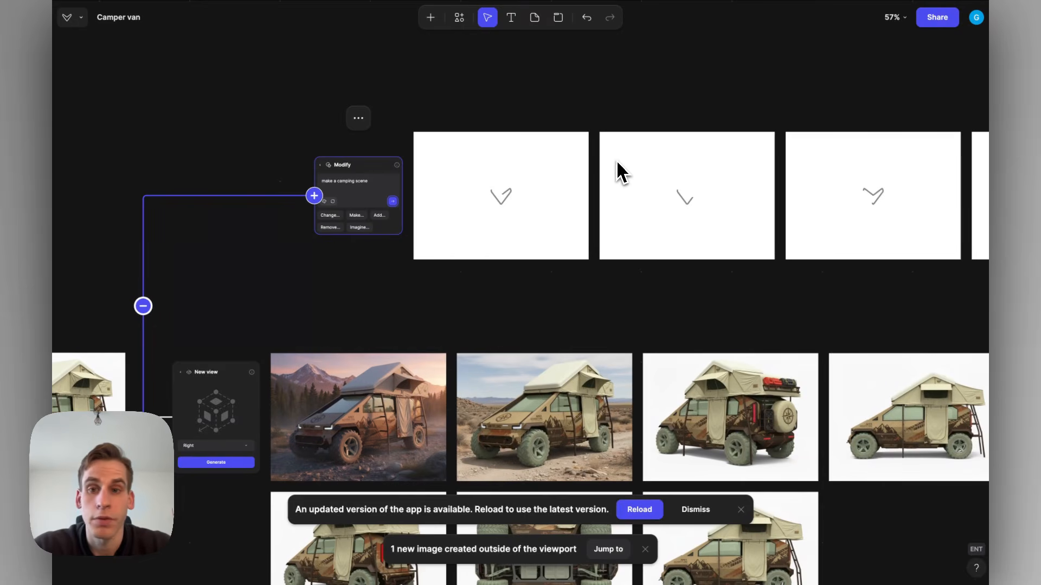
pyautogui.scroll(10, 618, 170)
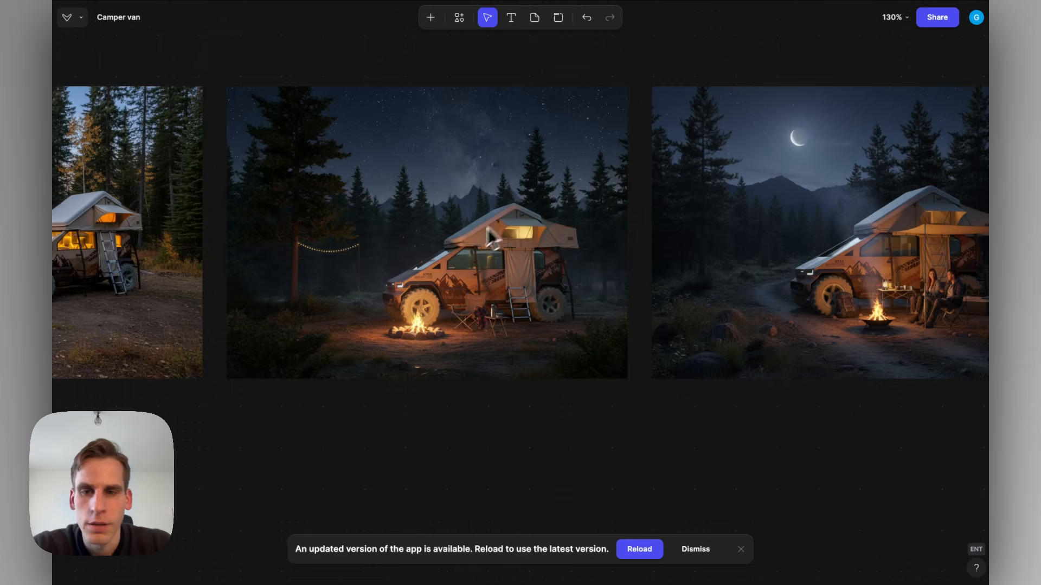
pyautogui.hscroll(10, 451, 262)
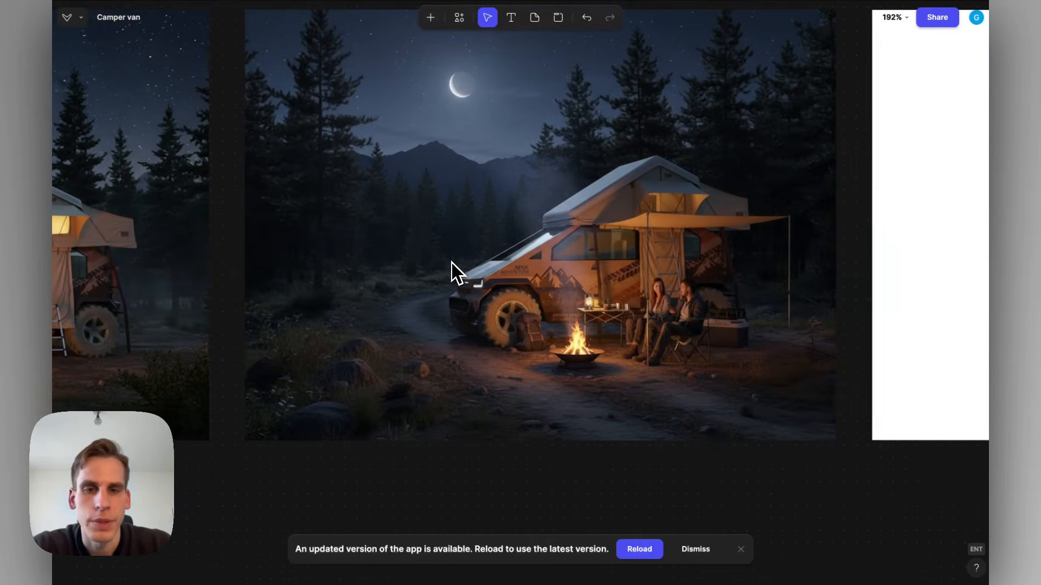
pyautogui.scroll(2, 564, 263)
pyautogui.scroll(-5, 576, 271)
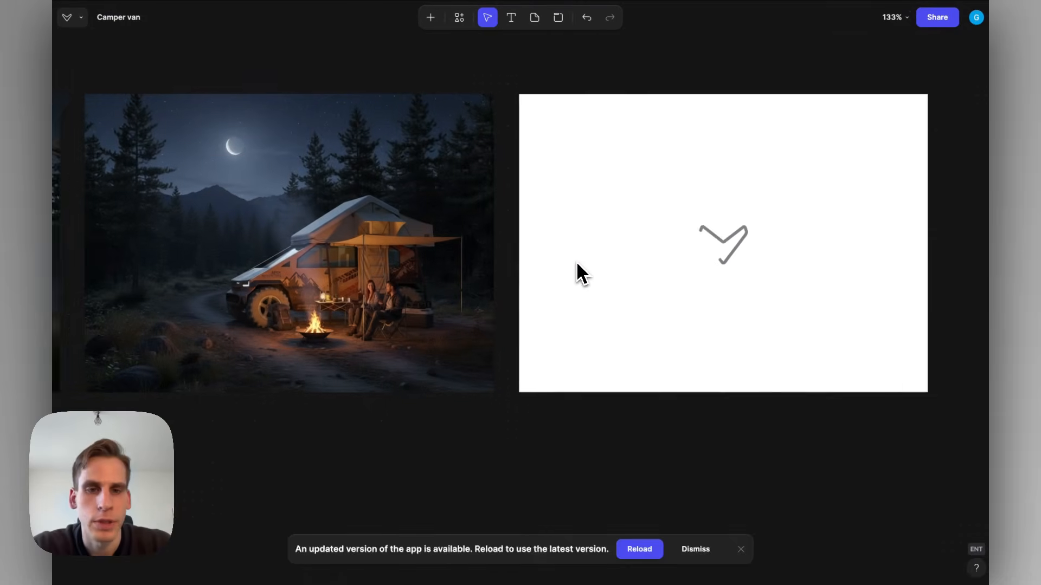
pyautogui.hscroll(-5, 577, 261)
pyautogui.hscroll(-10, 481, 284)
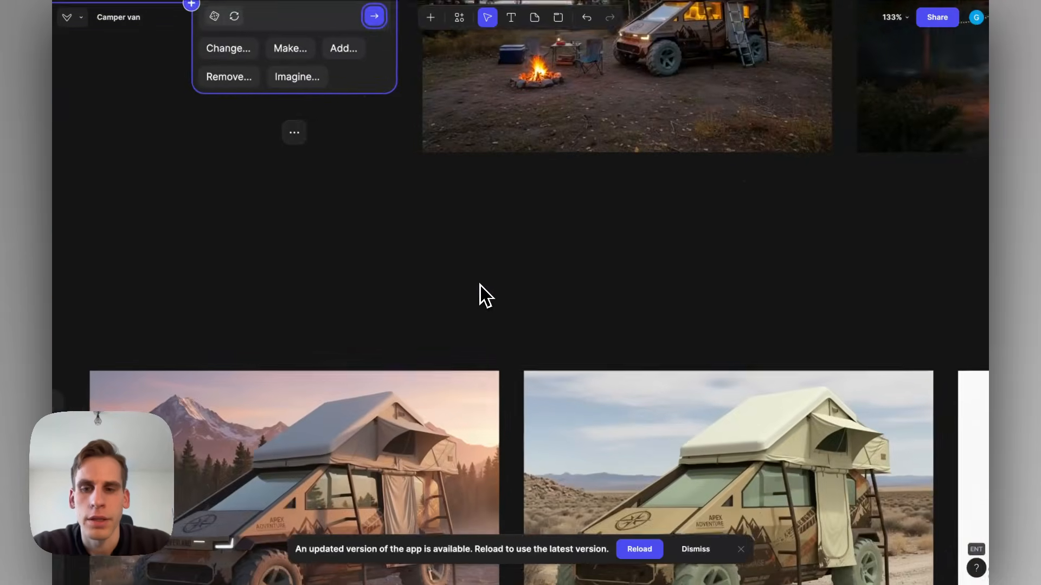
pyautogui.hscroll(18, 480, 285)
pyautogui.scroll(3, 615, 239)
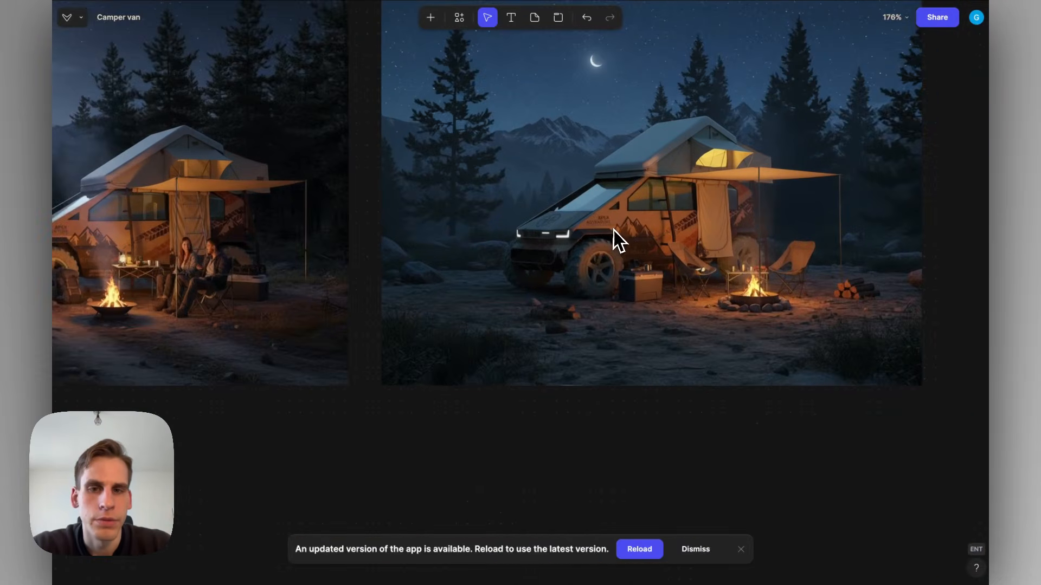
# Extend the Modify block's prompt to "make a camping scene with people" and generate images from it
pyautogui.scroll(-8, 614, 230)
pyautogui.scroll(-4, 614, 230)
pyautogui.hscroll(-13, 614, 230)
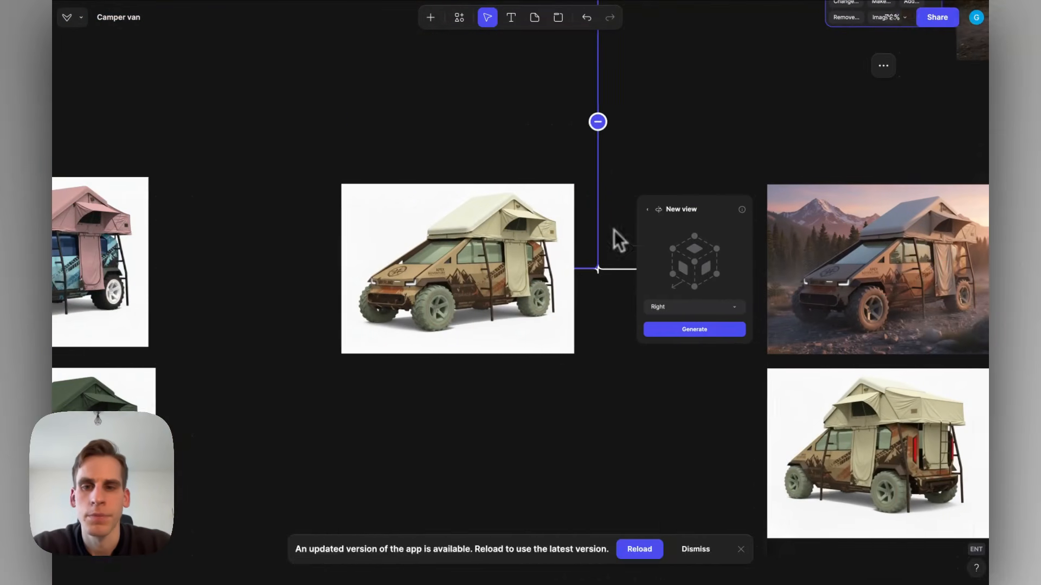
pyautogui.scroll(4, 721, 318)
pyautogui.scroll(-6, 722, 318)
pyautogui.scroll(8, 722, 318)
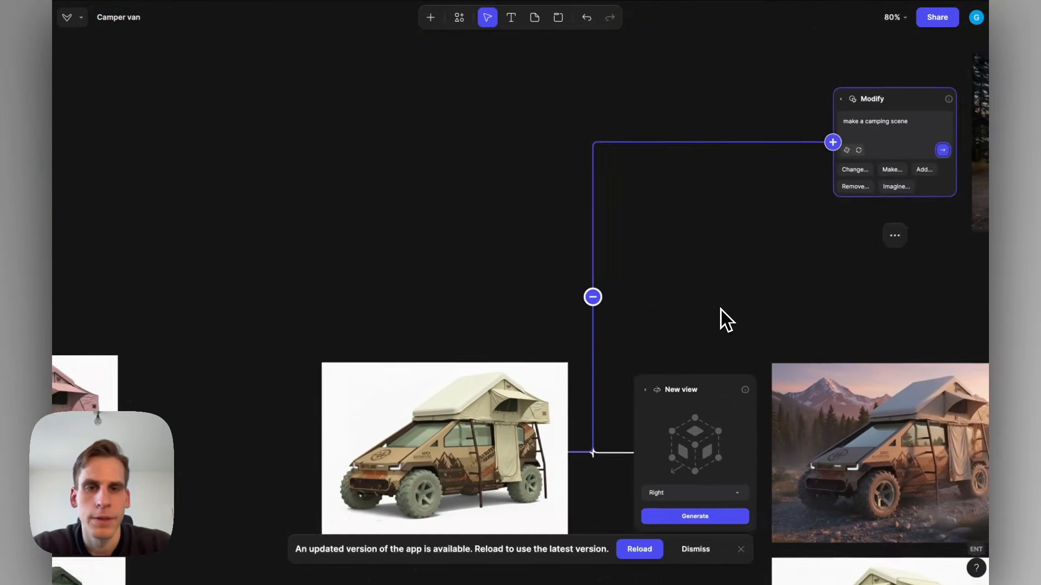
pyautogui.scroll(10, 724, 301)
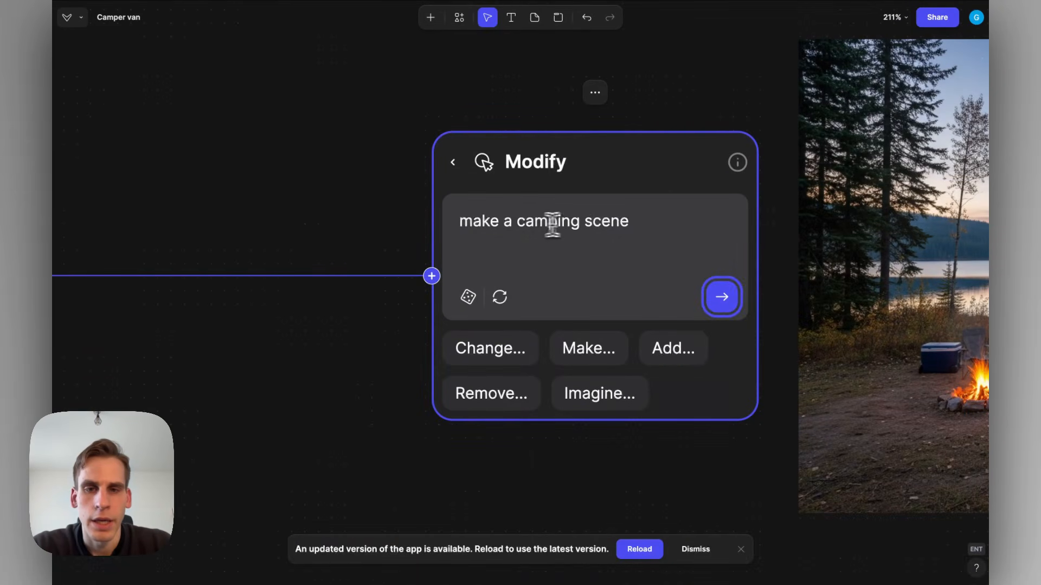
pyautogui.click(641, 228)
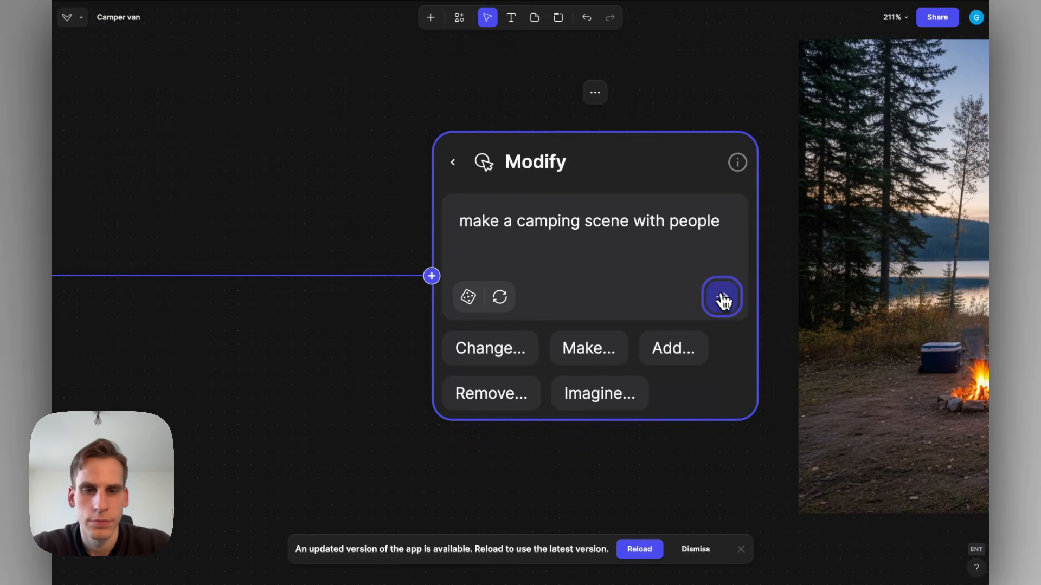
# Compare the newly generated camping scenes with people: the starry night, the dusk autumn forest and the lakeside version
pyautogui.scroll(-10, 343, 179)
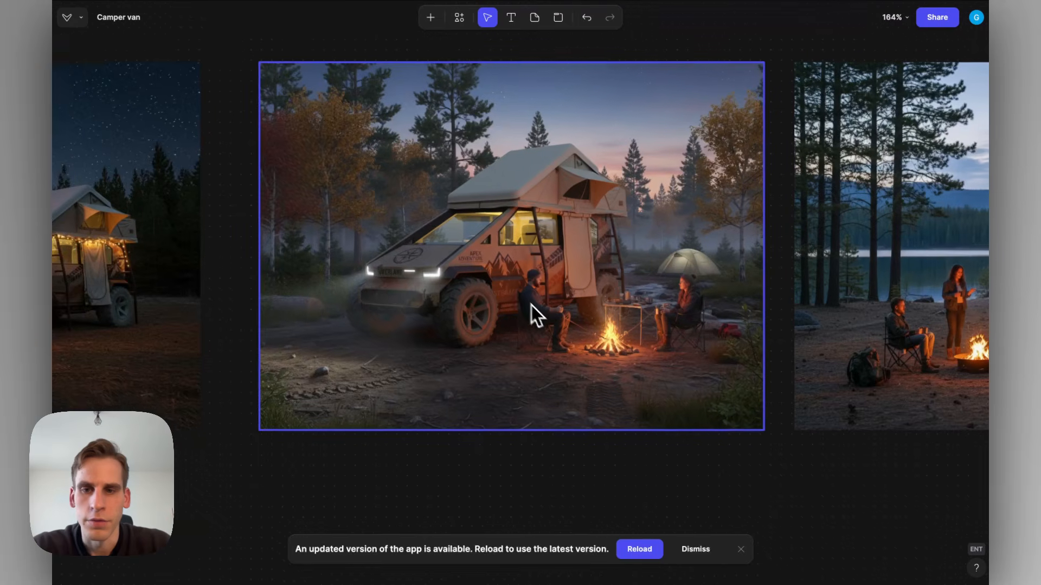
pyautogui.scroll(3, 512, 292)
pyautogui.hscroll(-1, 512, 292)
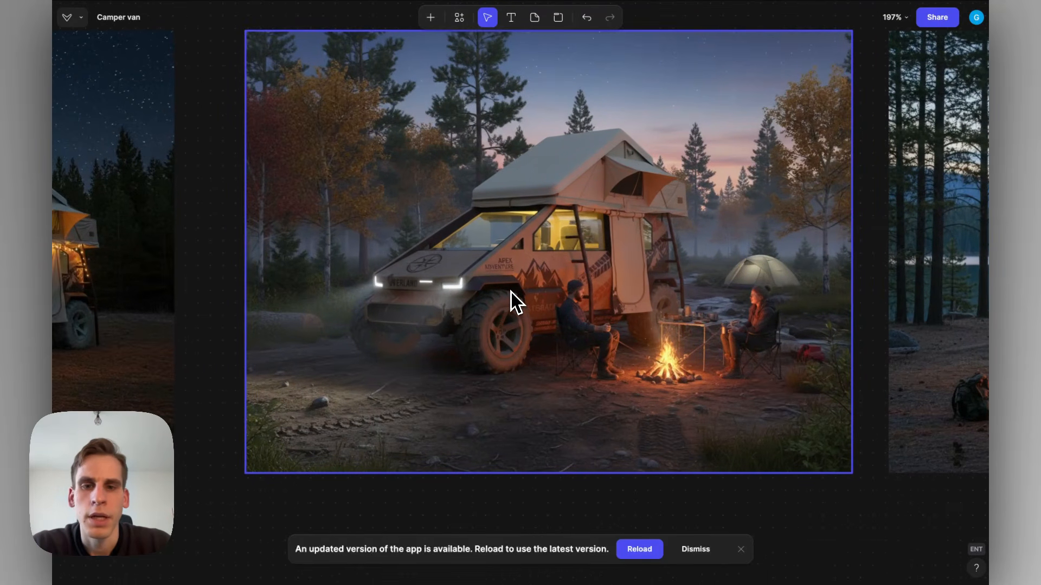
pyautogui.hscroll(5, 511, 292)
pyautogui.hscroll(4, 772, 339)
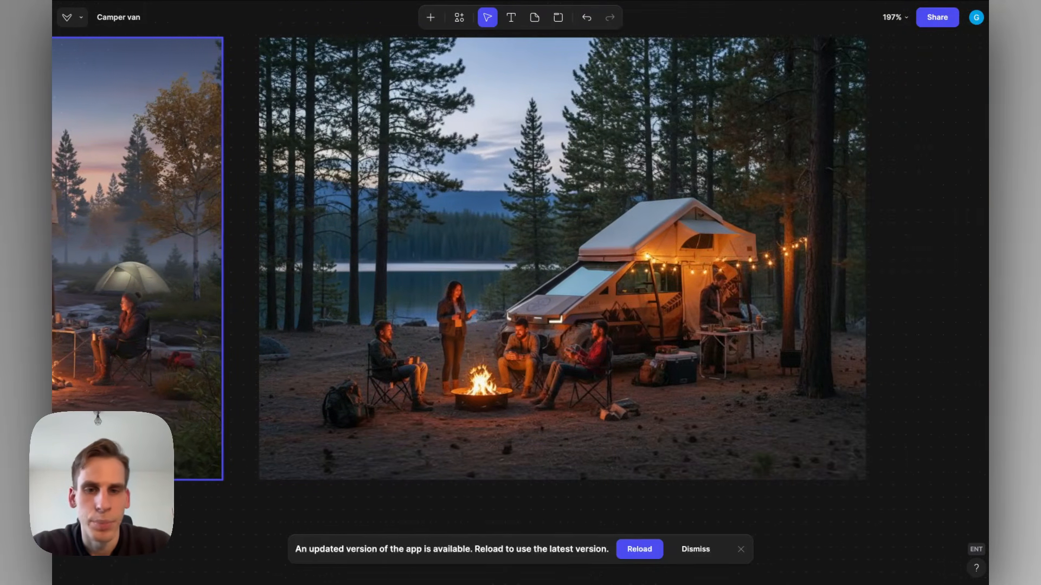
pyautogui.hscroll(1, 639, 246)
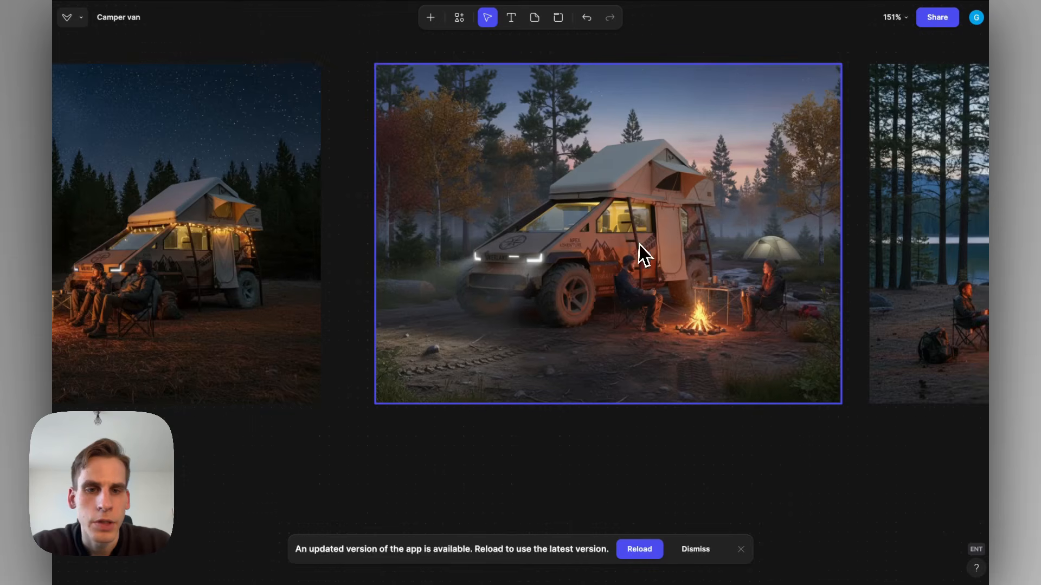
pyautogui.scroll(3, 613, 245)
pyautogui.scroll(-5, 613, 253)
# Move the dusk autumn campsite scene out of the generated row into the empty space below it
pyautogui.click(678, 383)
pyautogui.scroll(2, 678, 383)
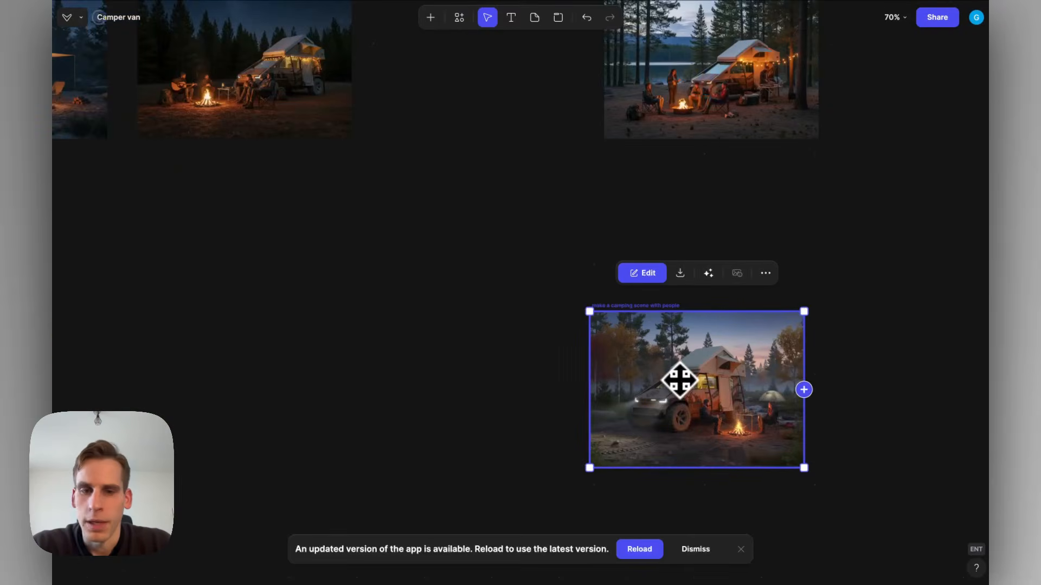
pyautogui.hscroll(2, 678, 379)
pyautogui.moveTo(678, 379); pyautogui.dragTo(620, 344)
pyautogui.scroll(-2, 453, 332)
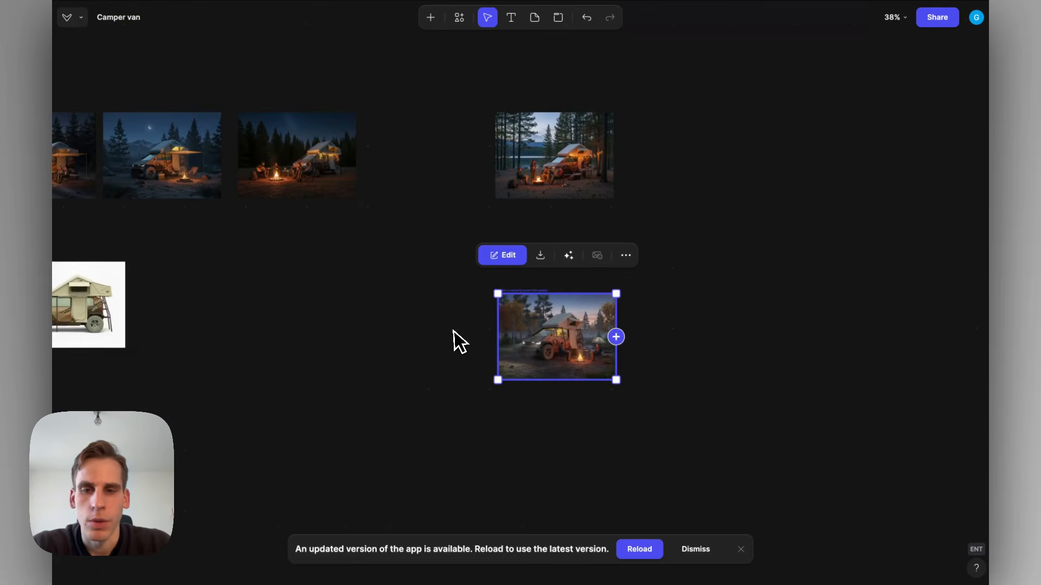
# Copy the source tan van image and paste the duplicate beside the separated dusk campsite scene
pyautogui.hscroll(-10, 453, 339)
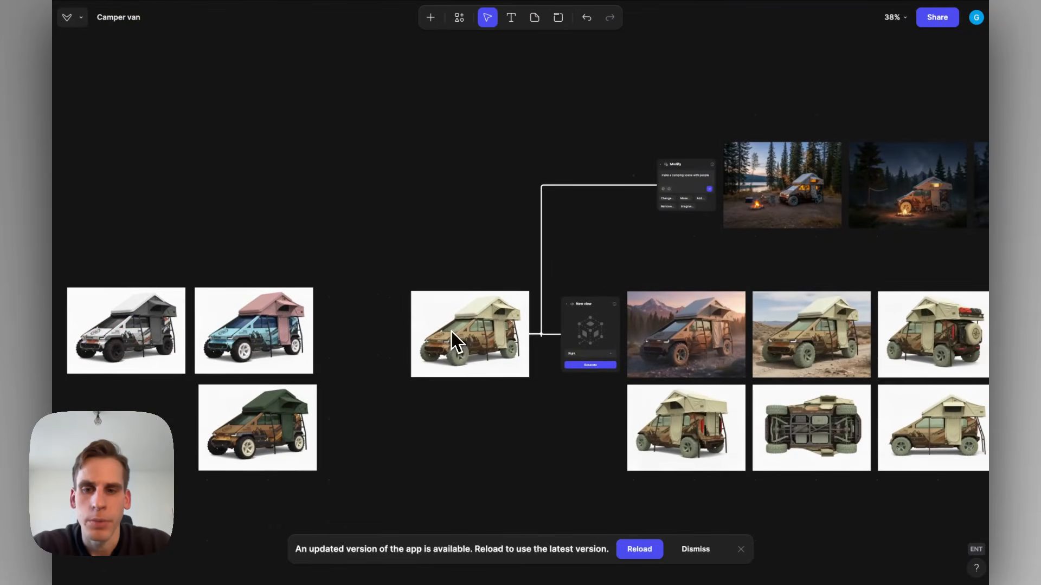
pyautogui.scroll(3, 455, 349)
pyautogui.scroll(3, 454, 353)
pyautogui.click(480, 334)
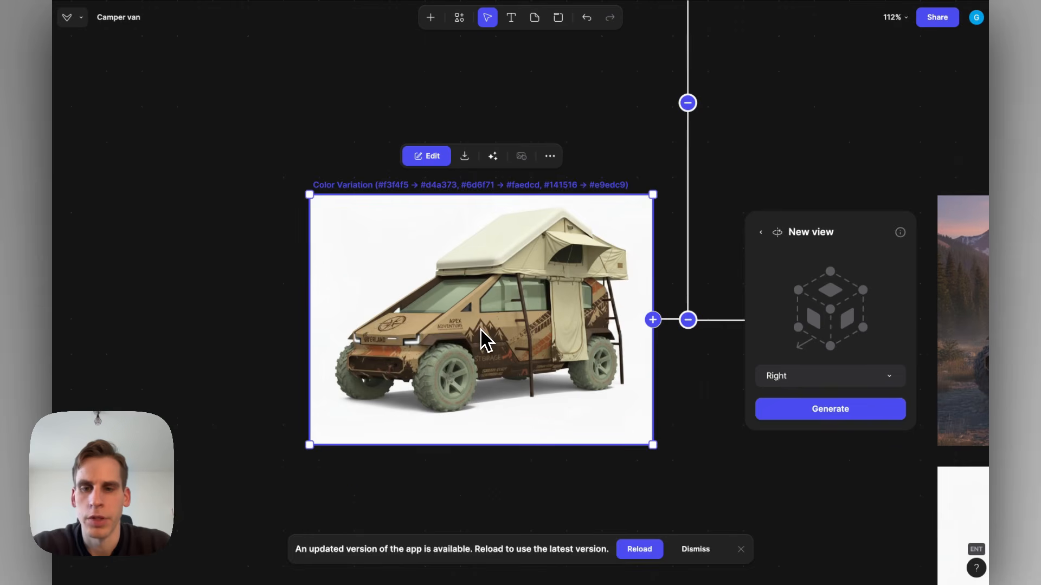
pyautogui.scroll(-3, 481, 340)
pyautogui.hscroll(10, 481, 341)
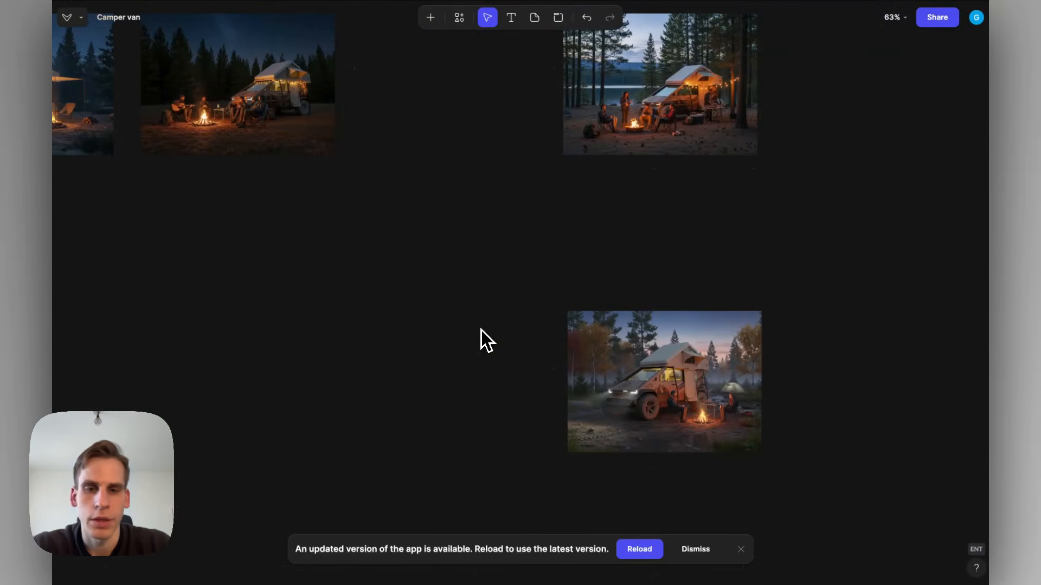
pyautogui.hscroll(-3, 481, 330)
pyautogui.scroll(-1, 488, 327)
pyautogui.hotkey('ctrl', 'v')
pyautogui.scroll(-2, 444, 337)
pyautogui.hscroll(1, 444, 337)
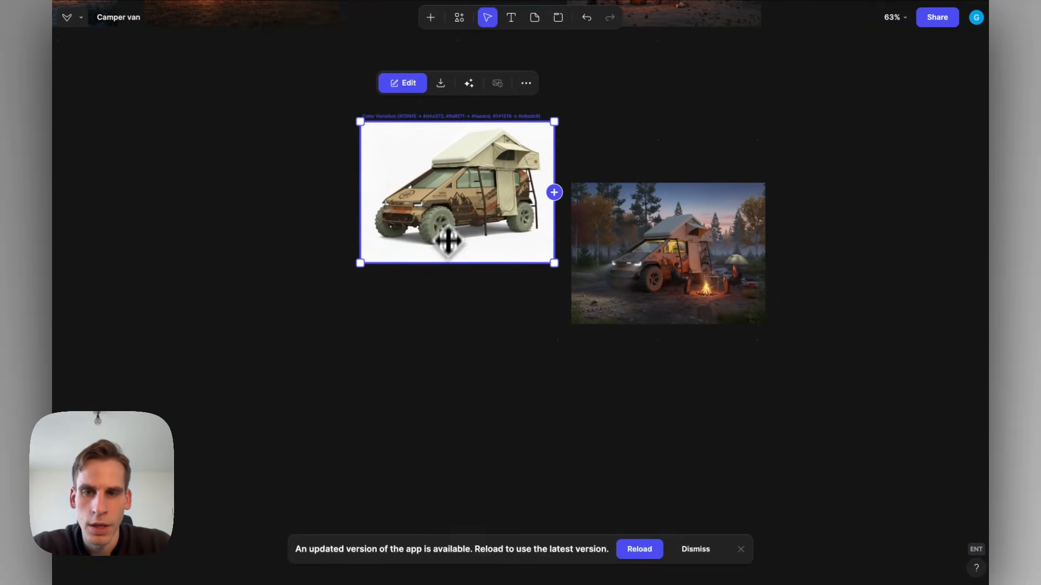
# Lower the tan van copy slightly and place the dusk campsite scene directly beneath it, aligned with its edges
pyautogui.moveTo(449, 217); pyautogui.dragTo(443, 285)
pyautogui.scroll(3, 443, 285)
pyautogui.scroll(-3, 443, 285)
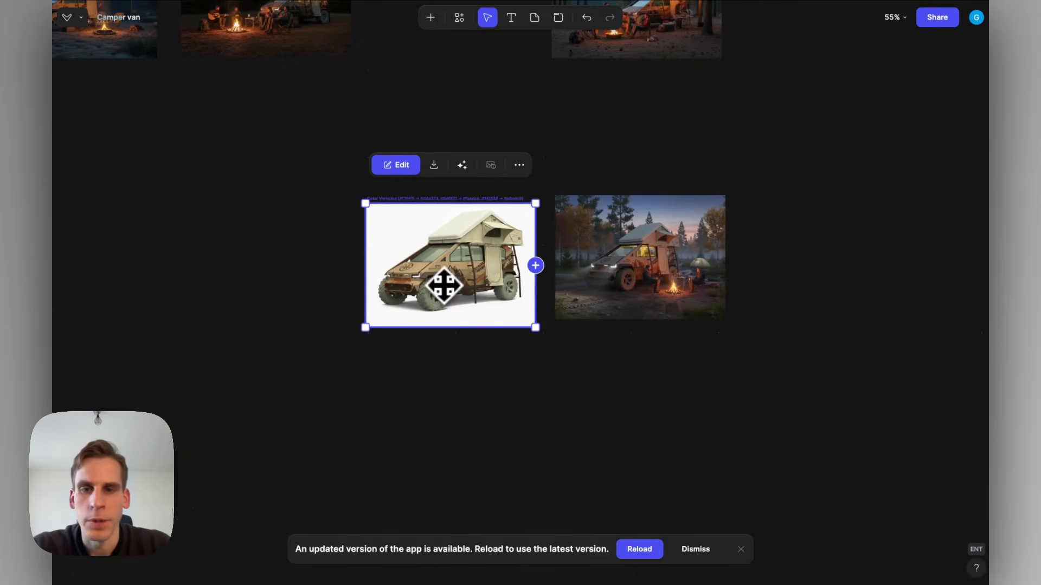
pyautogui.moveTo(597, 293); pyautogui.dragTo(408, 458)
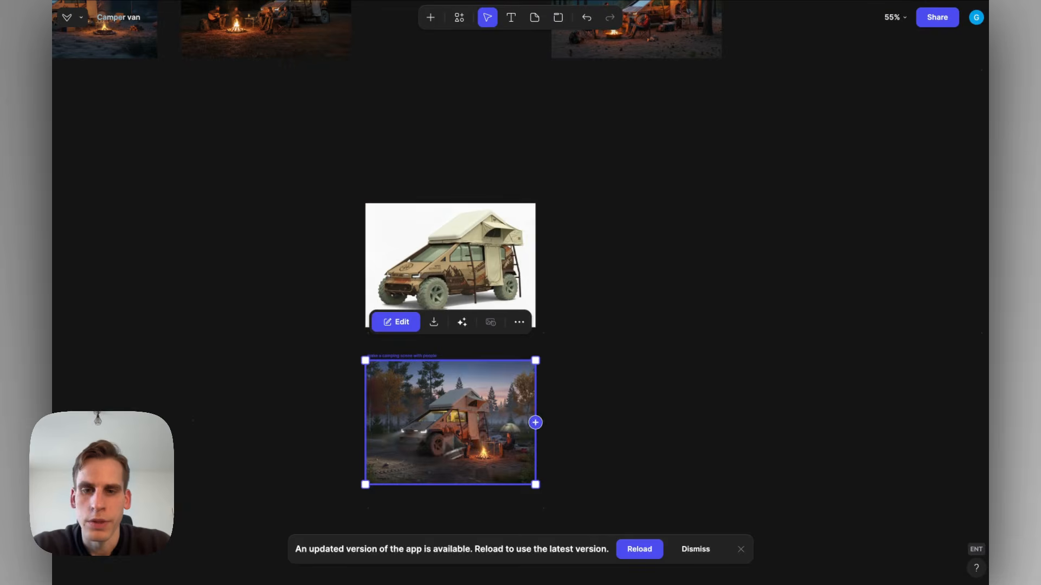
# Connect an Animate block to the tan van copy so that the image becomes its start frame
pyautogui.click(564, 336)
pyautogui.scroll(3, 504, 276)
pyautogui.scroll(1, 504, 276)
pyautogui.click(531, 282)
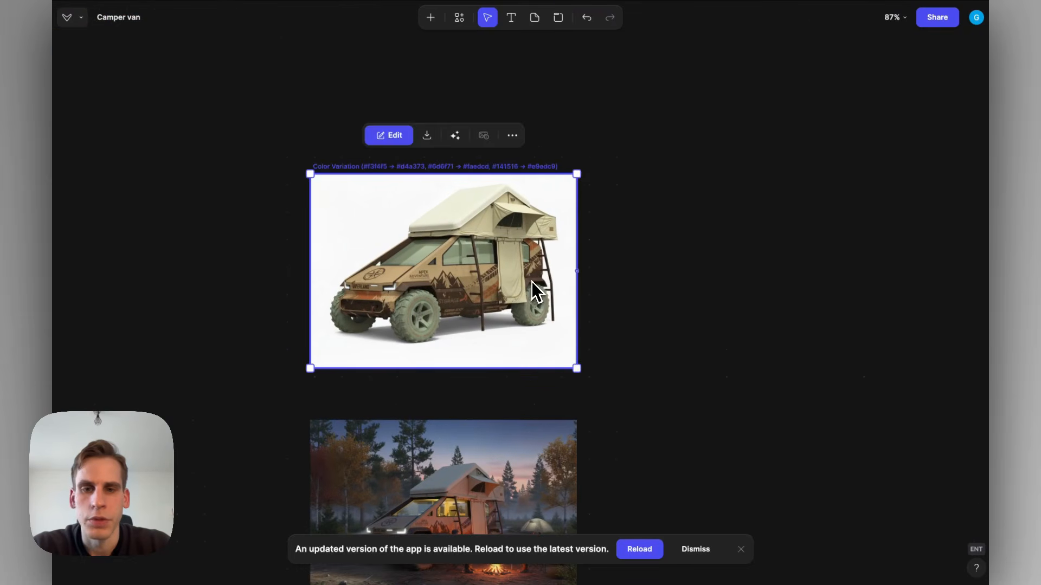
pyautogui.click(573, 271)
pyautogui.click(681, 301)
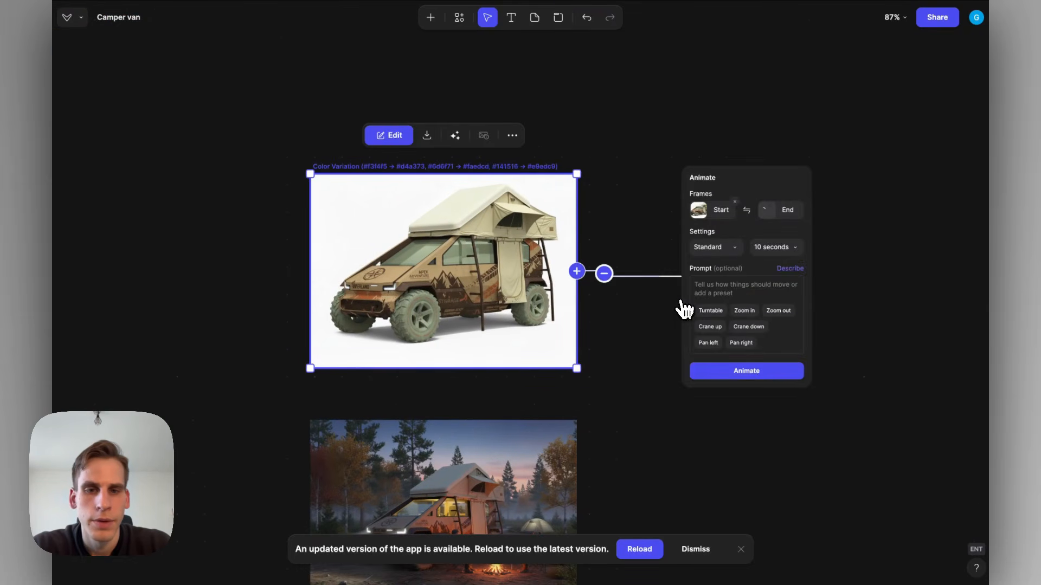
# Connect the dusk campsite scene to the Animate block as its end frame
pyautogui.scroll(4, 734, 228)
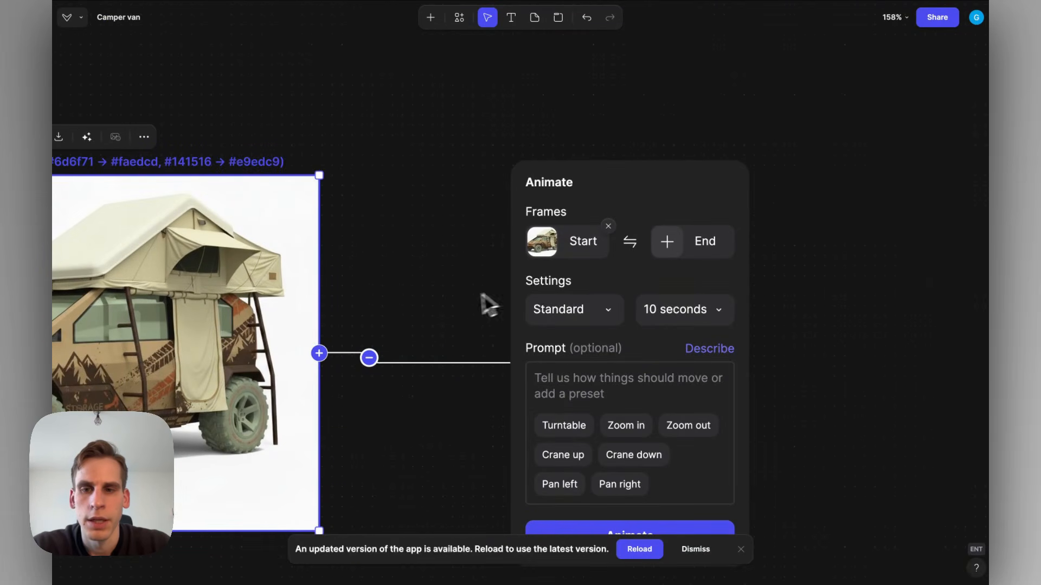
pyautogui.hscroll(-5, 488, 303)
pyautogui.scroll(-4, 324, 335)
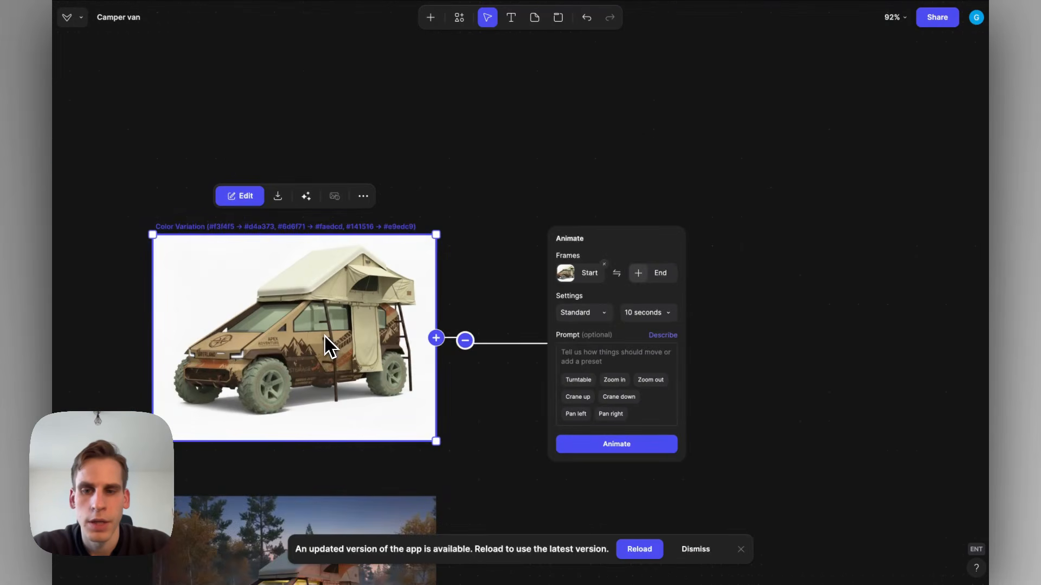
pyautogui.moveTo(350, 504); pyautogui.dragTo(642, 276)
pyautogui.scroll(-2, 641, 277)
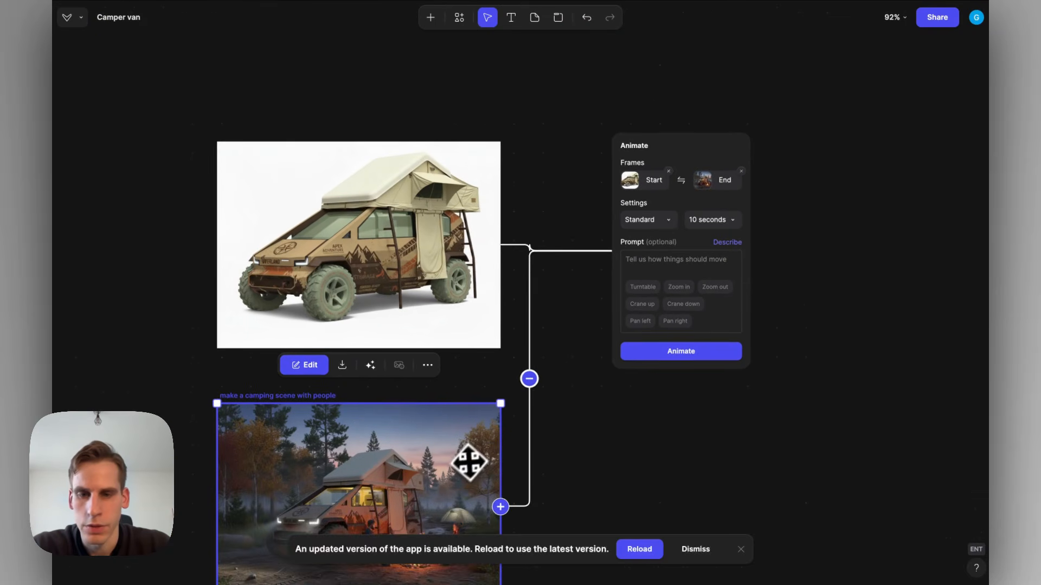
pyautogui.scroll(-1, 469, 463)
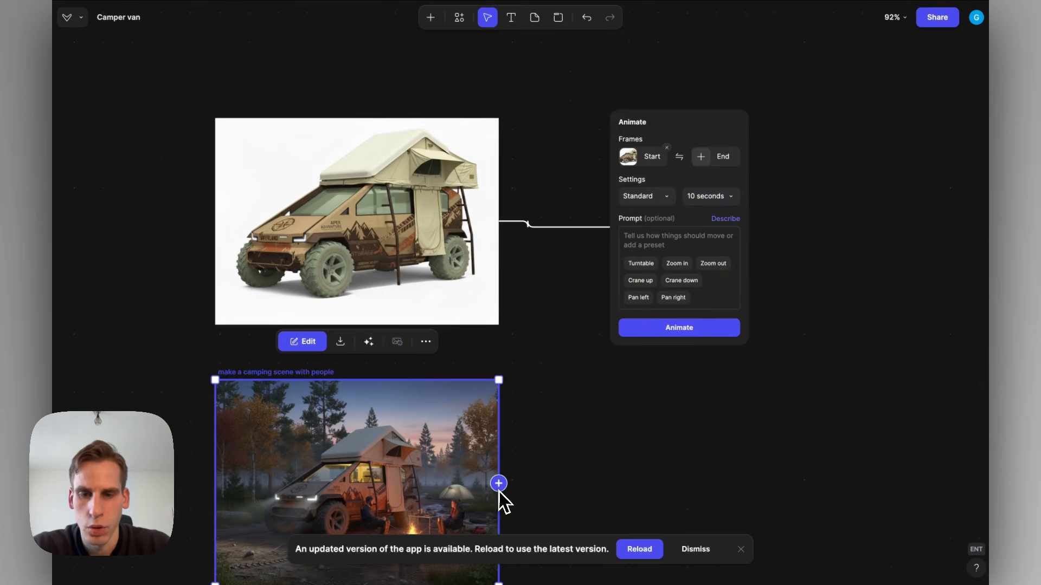
pyautogui.moveTo(498, 483); pyautogui.dragTo(623, 239)
# Check the Animate block's start and end frames and set the animation duration to 5 seconds
pyautogui.scroll(5, 699, 151)
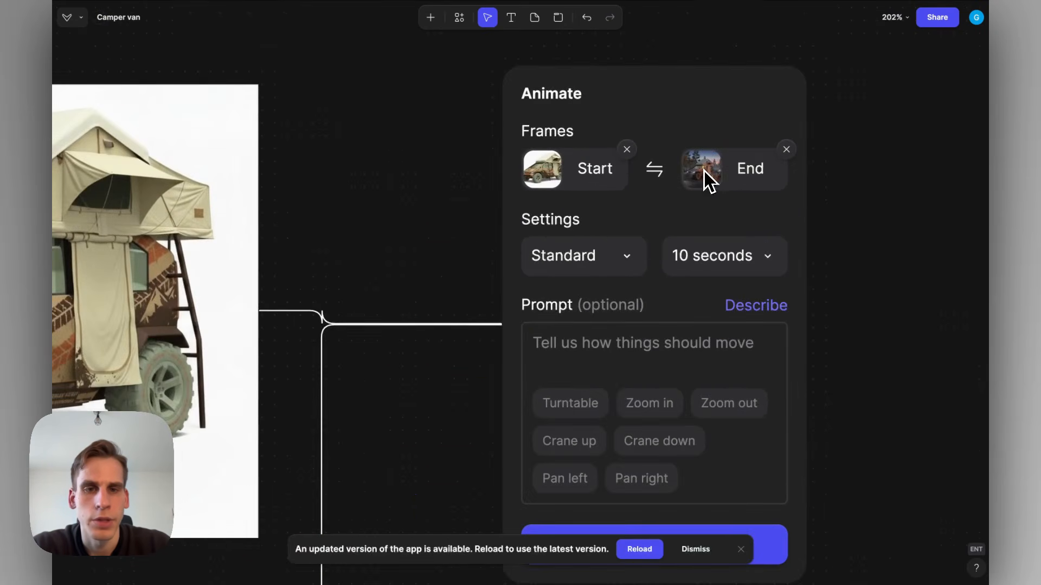
pyautogui.scroll(2, 707, 178)
pyautogui.scroll(-3, 718, 163)
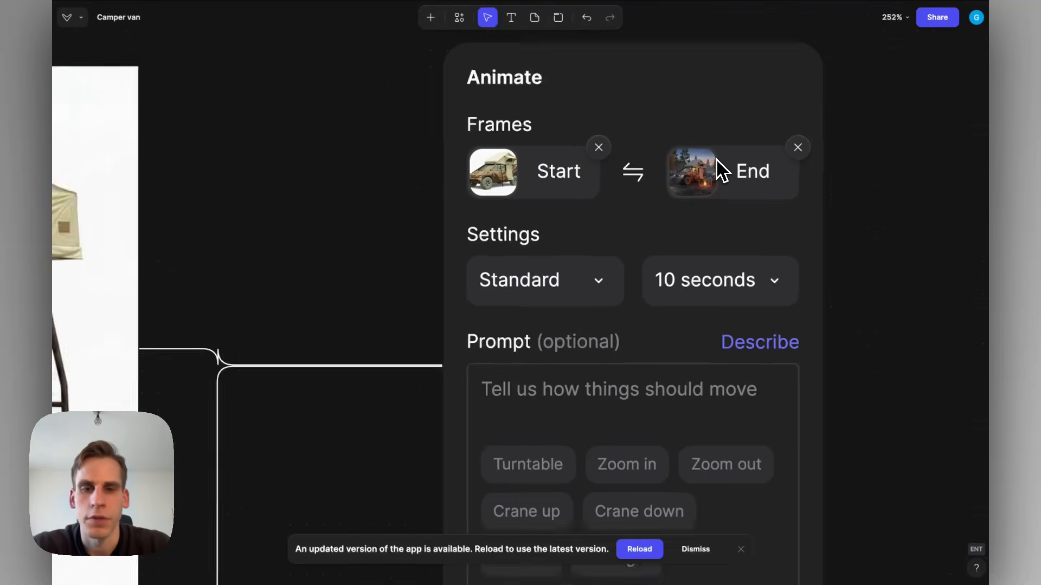
pyautogui.hscroll(3, 797, 206)
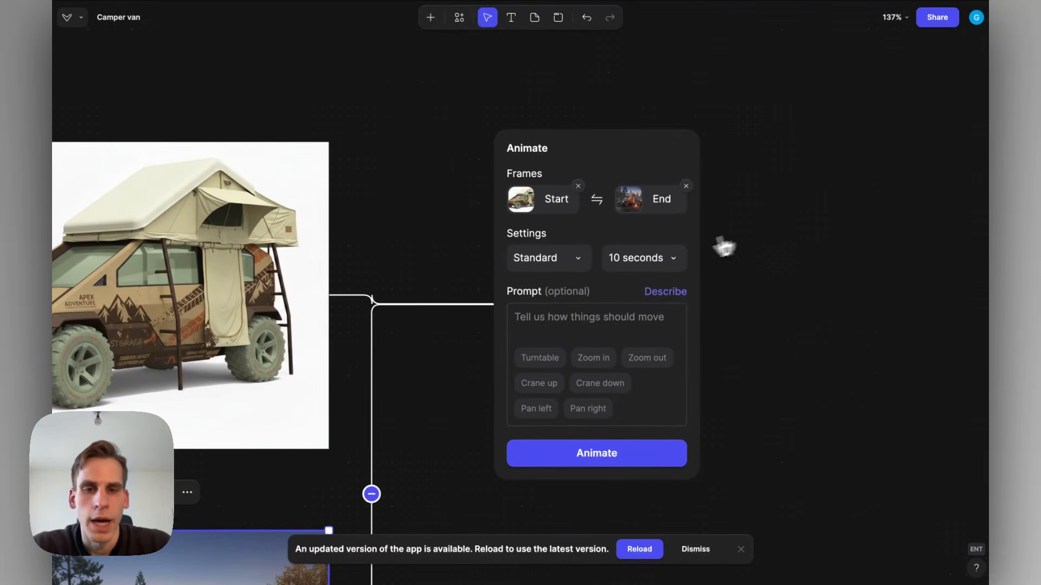
pyautogui.click(653, 259)
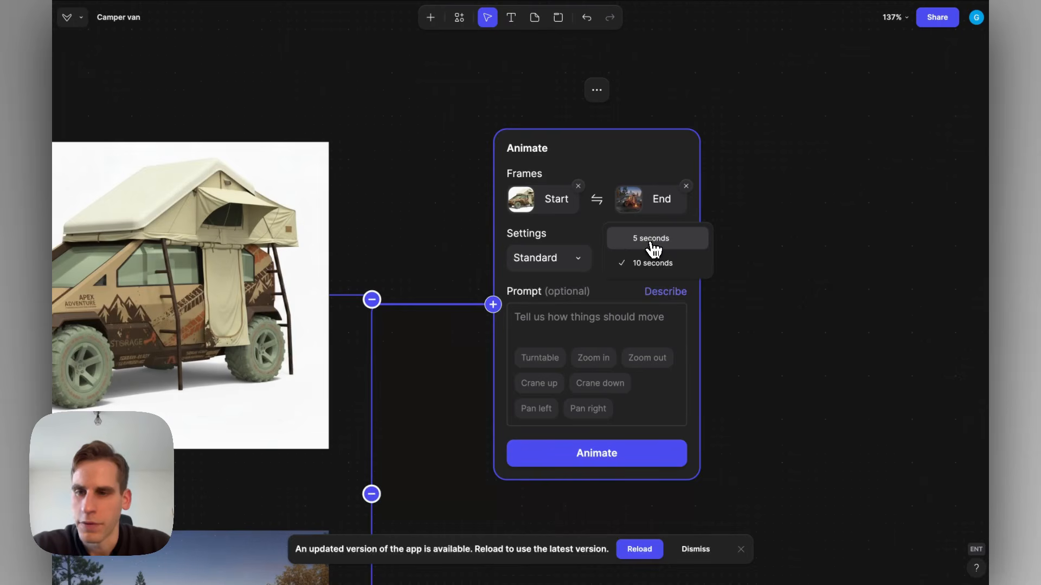
pyautogui.click(653, 248)
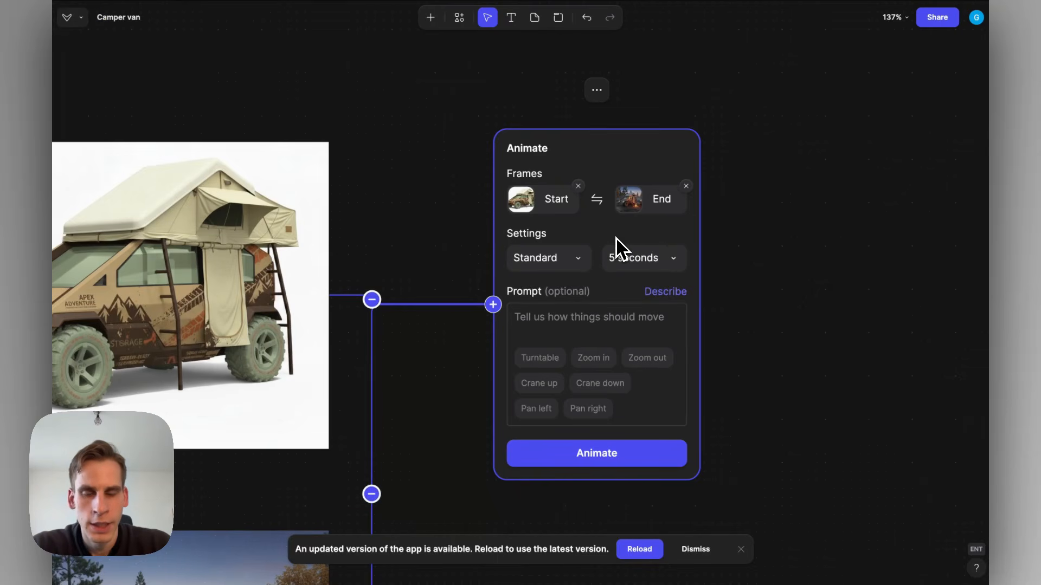
pyautogui.hscroll(-5, 617, 248)
pyautogui.scroll(-2, 616, 240)
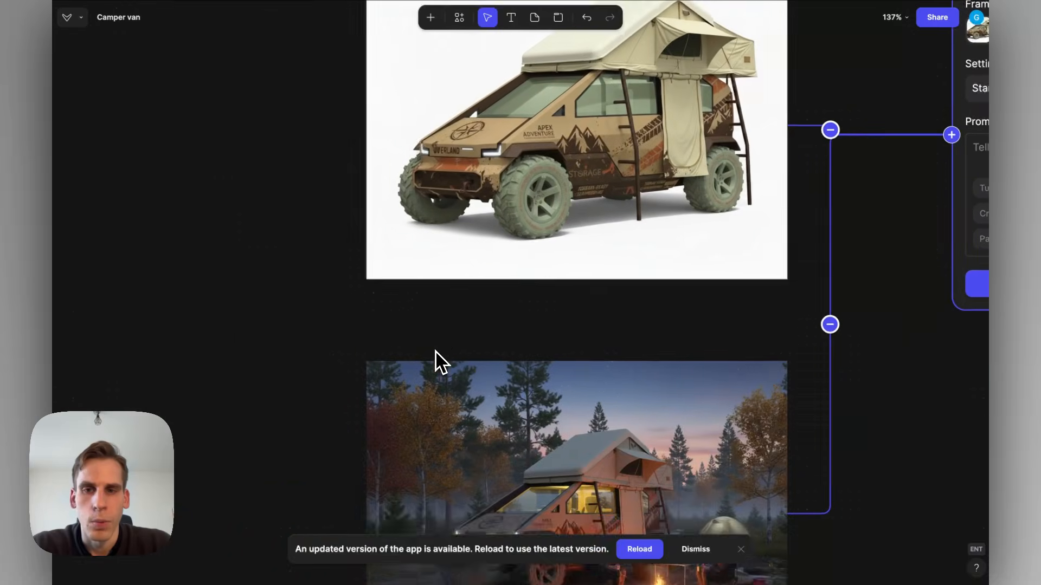
# Generate the animation between the tan van and dusk campsite frames using the prompt "camping components popping out"
pyautogui.scroll(-5, 484, 259)
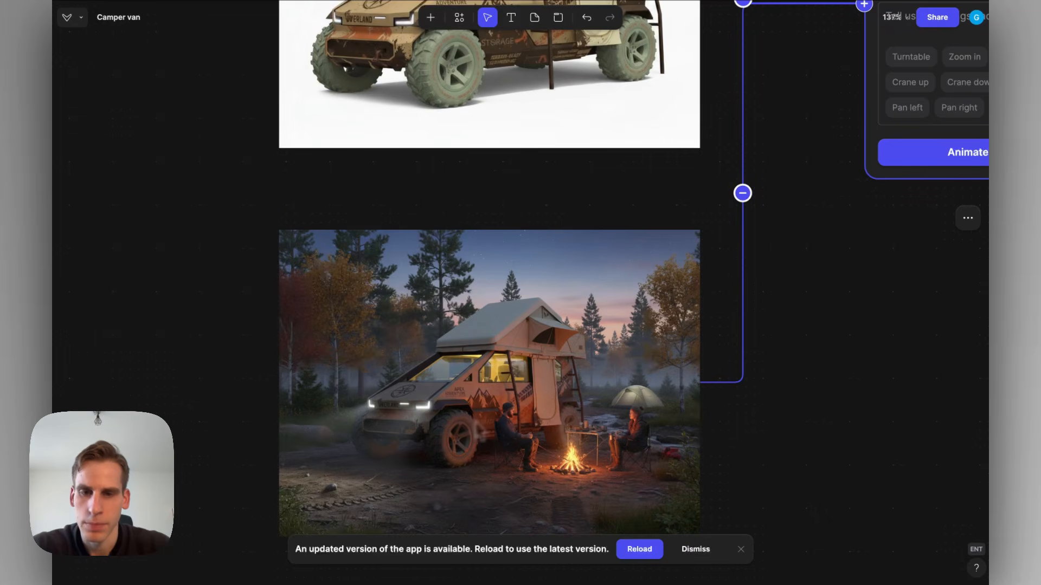
pyautogui.hscroll(10, 476, 421)
pyautogui.scroll(3, 476, 421)
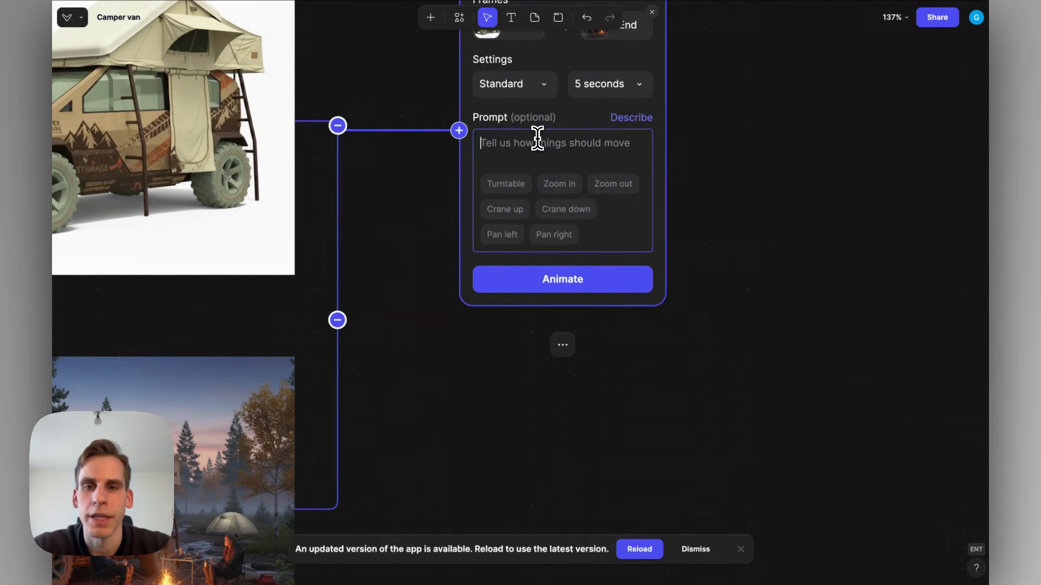
pyautogui.scroll(1, 529, 139)
pyautogui.scroll(3, 523, 155)
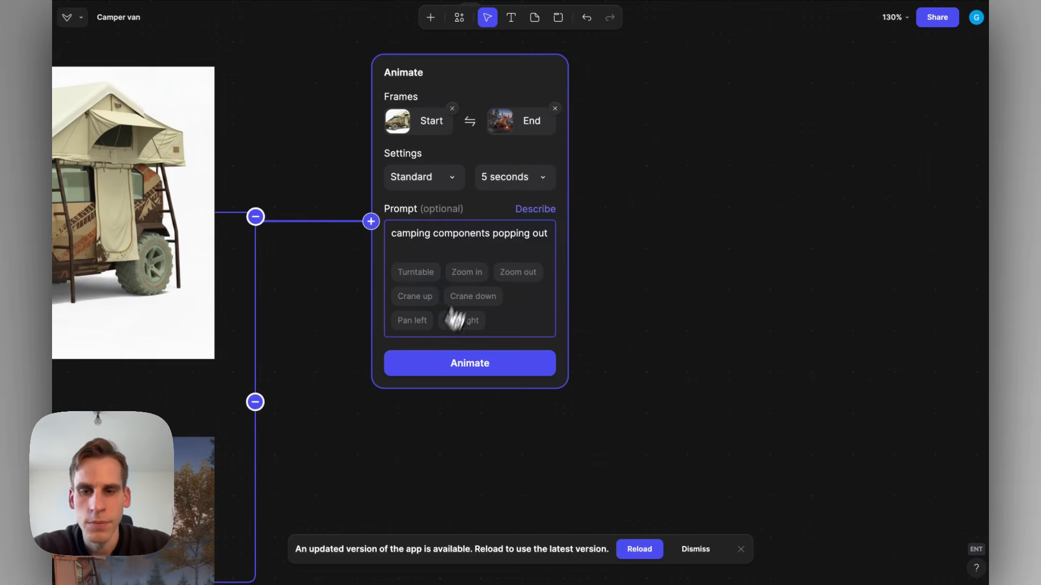
pyautogui.click(439, 366)
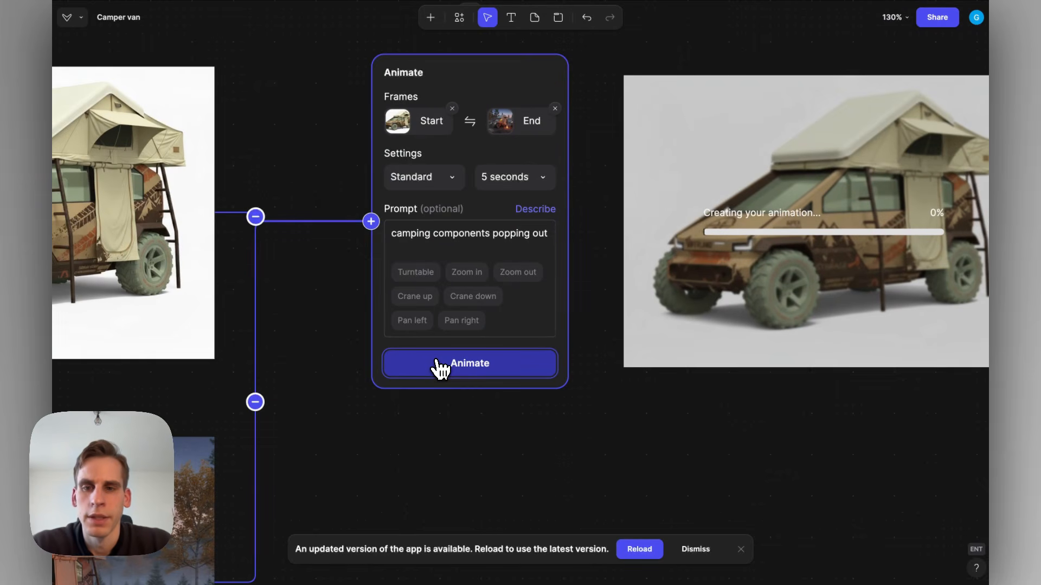
# Select the dusk campsite scene and connect a separate Animate block to it, using the scene as the start frame
pyautogui.scroll(-5, 318, 284)
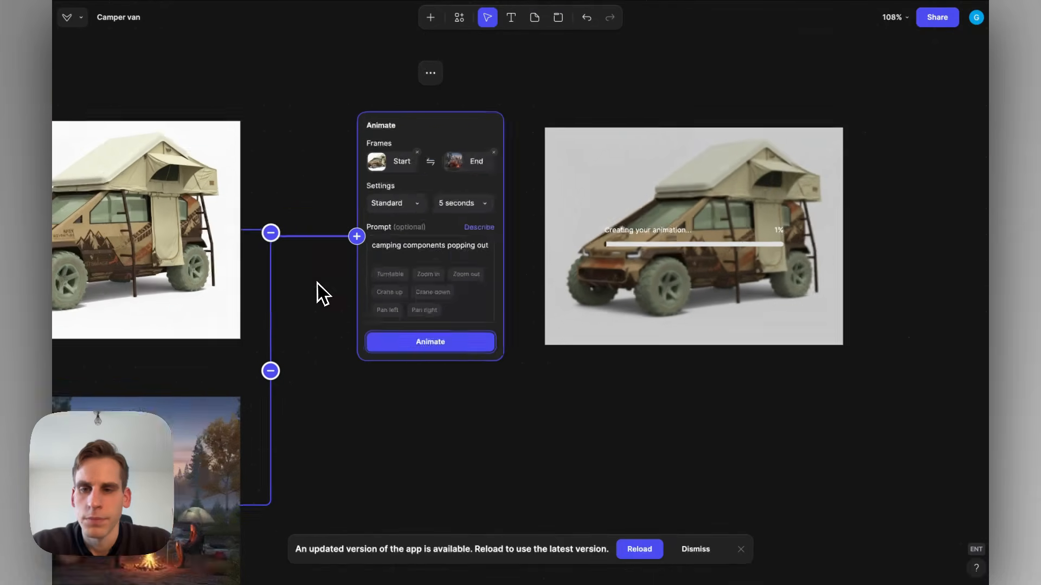
pyautogui.hscroll(-3, 316, 280)
pyautogui.scroll(2, 351, 297)
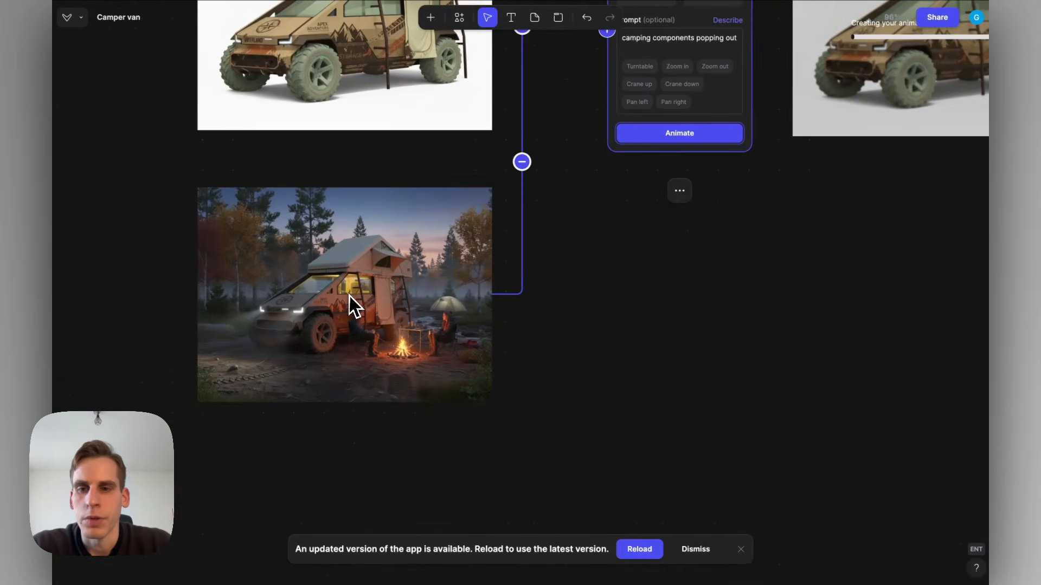
pyautogui.scroll(-2, 350, 297)
pyautogui.click(406, 256)
pyautogui.scroll(5, 375, 253)
pyautogui.scroll(-5, 378, 264)
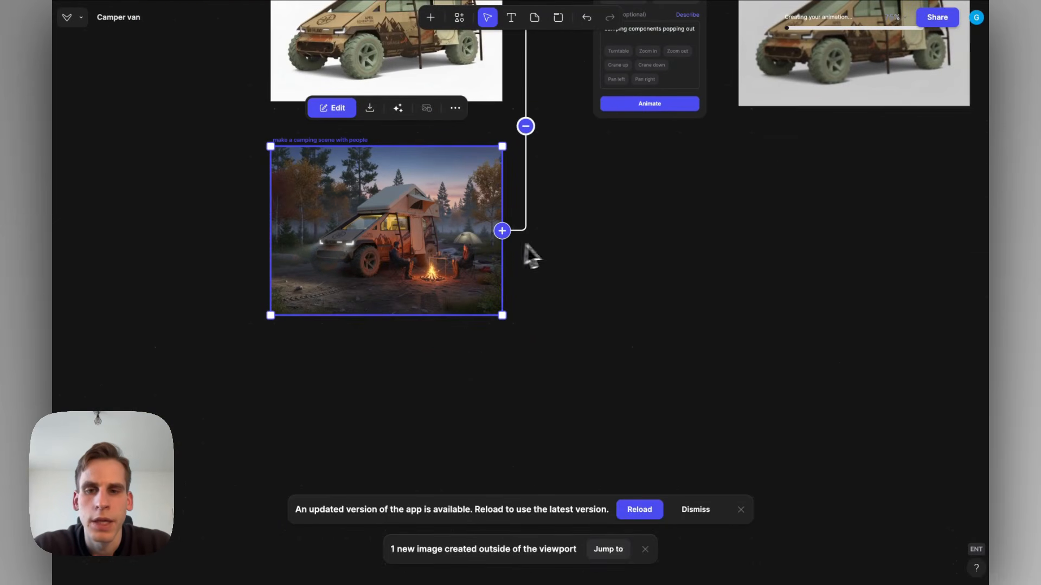
pyautogui.moveTo(516, 228); pyautogui.dragTo(608, 339)
pyautogui.scroll(3, 608, 340)
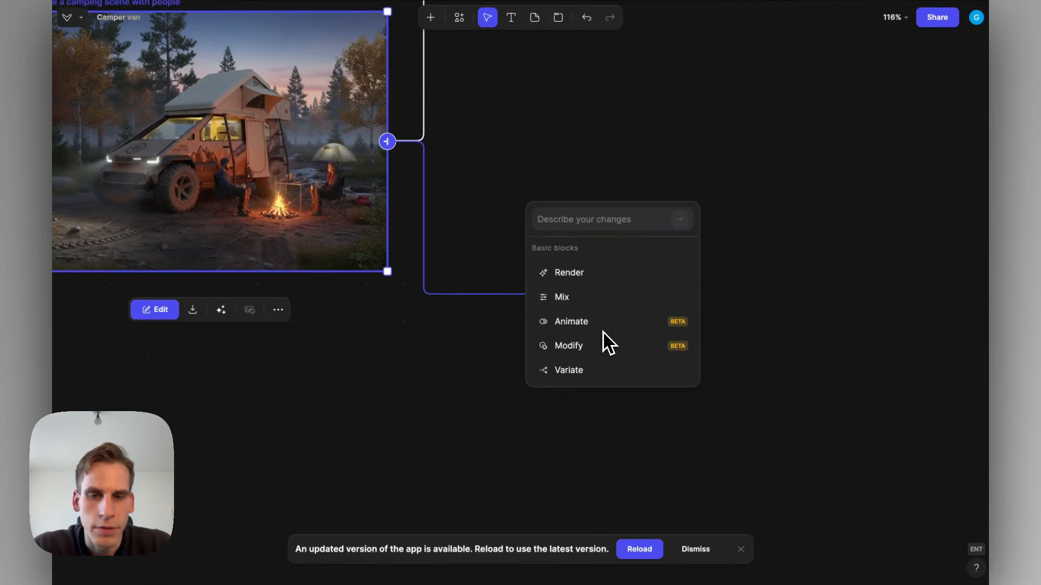
pyautogui.click(586, 325)
# Try the Turntable and Zoom in camera presets in the new Animate block with the motion preview expanded
pyautogui.scroll(6, 598, 288)
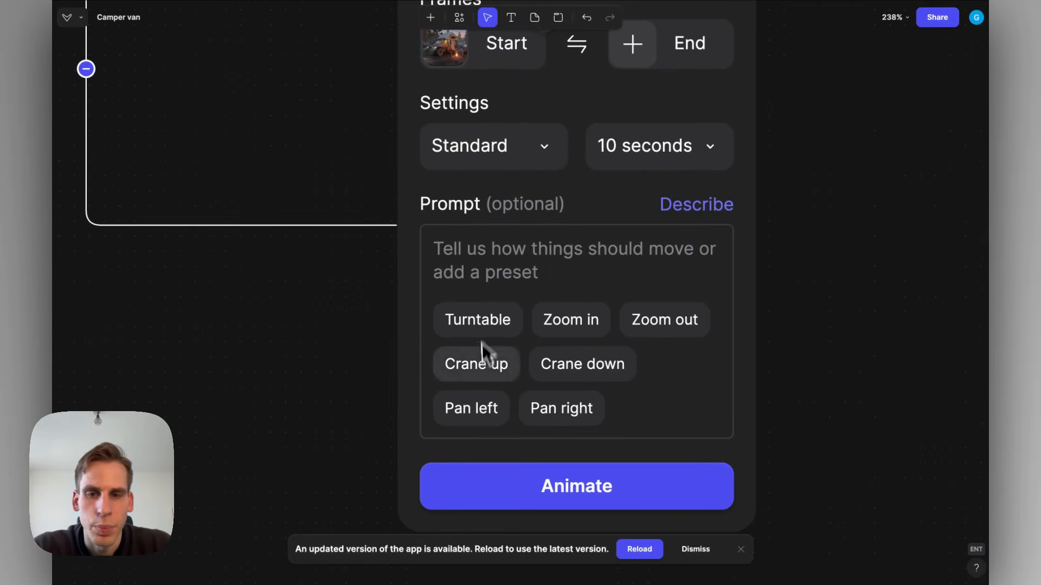
pyautogui.click(467, 319)
pyautogui.scroll(-2, 468, 320)
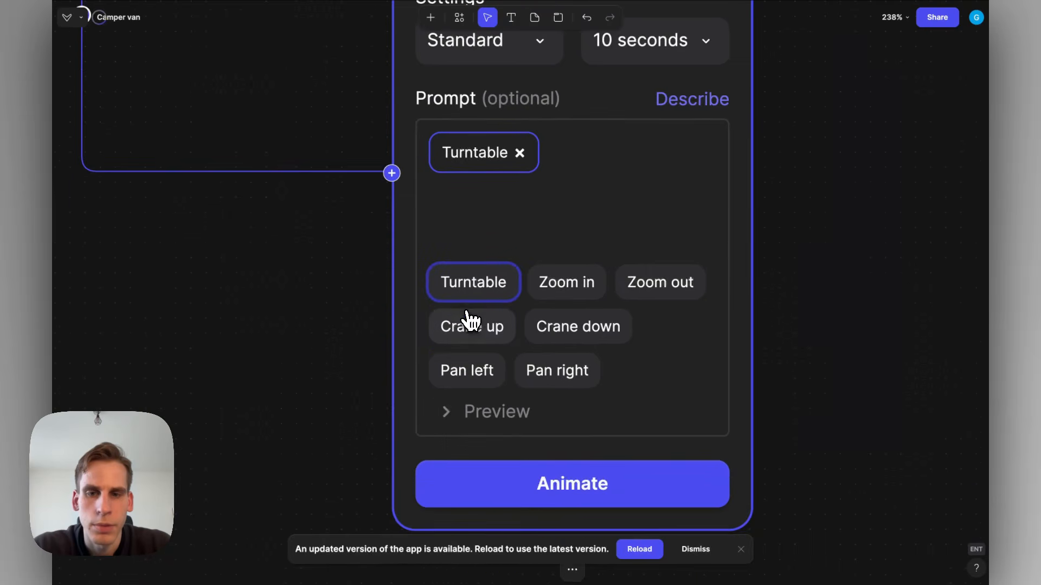
pyautogui.scroll(-1, 528, 300)
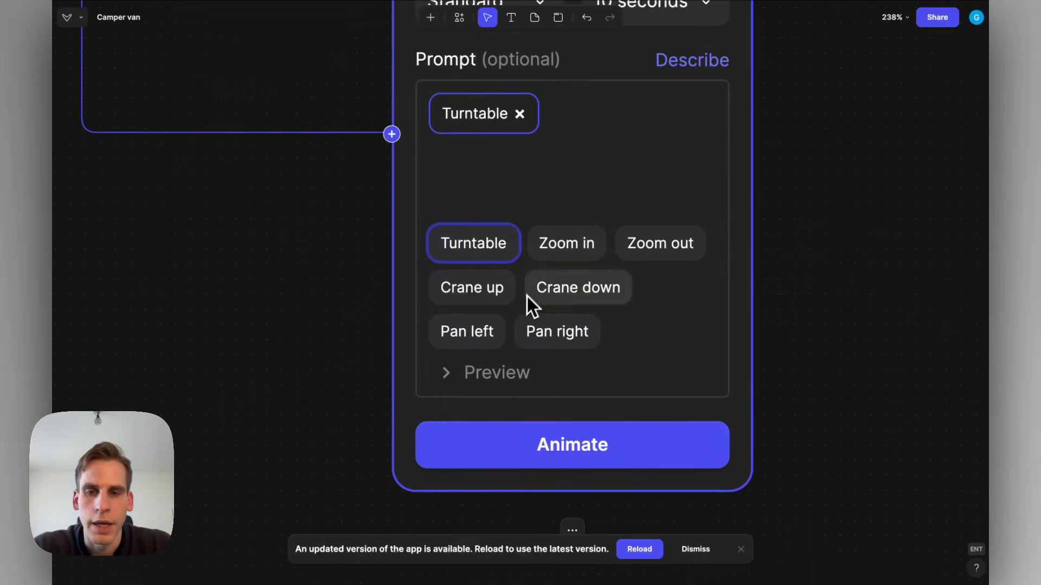
pyautogui.click(490, 372)
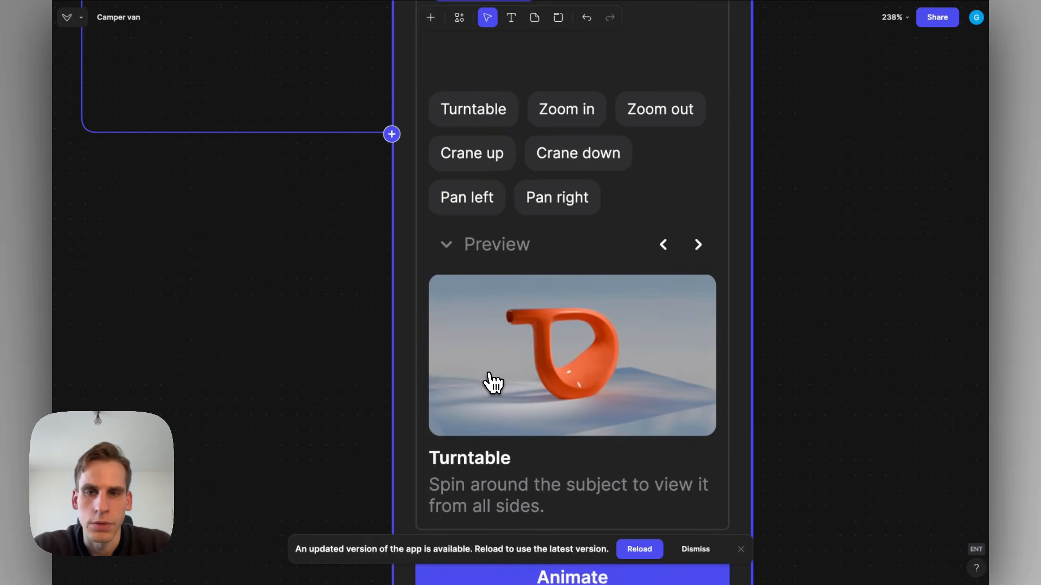
pyautogui.hscroll(1, 492, 374)
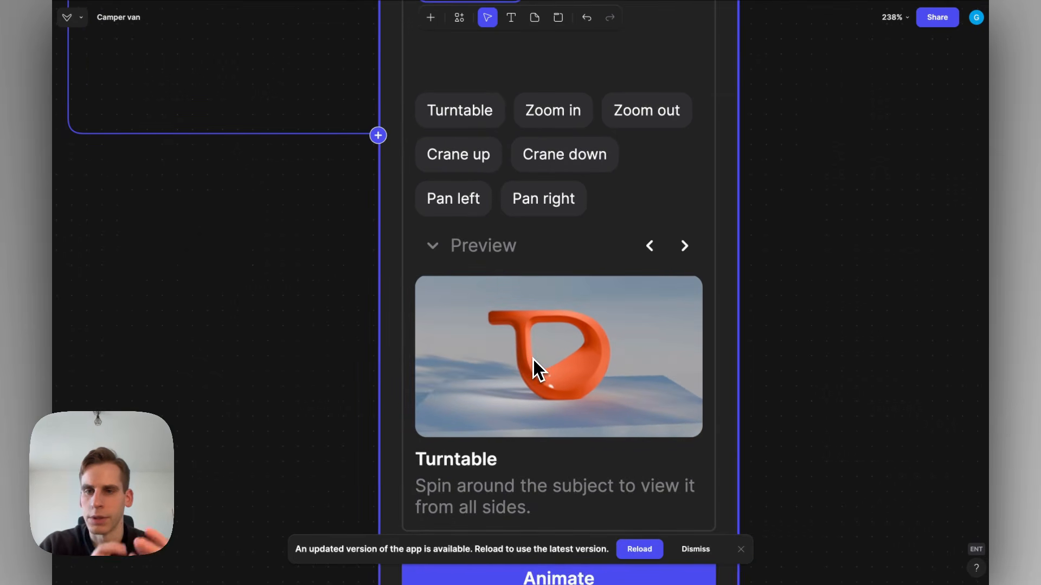
pyautogui.click(551, 128)
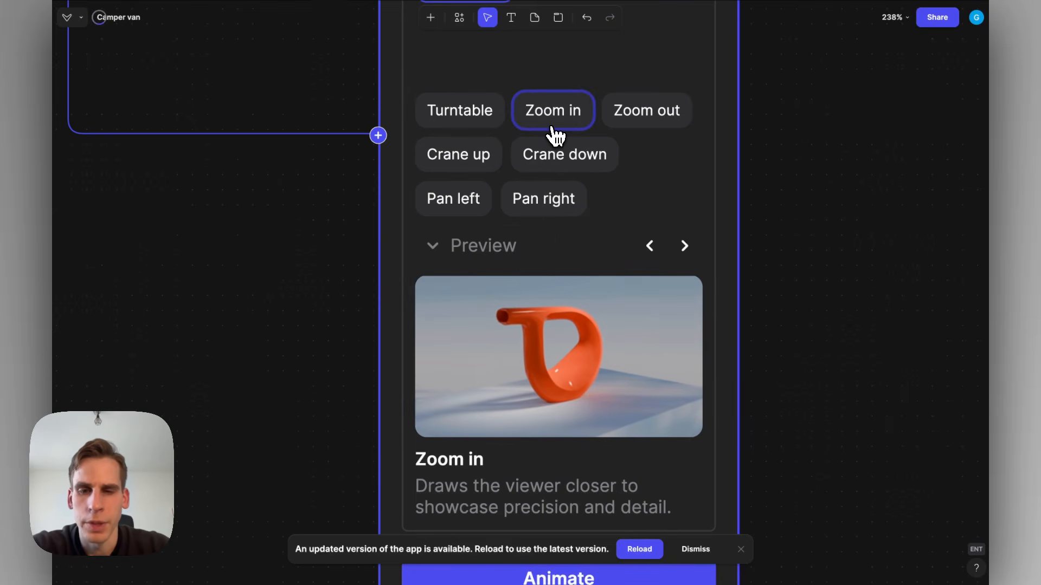
# Set the campsite animation's camera preset to Zoom out
pyautogui.click(624, 130)
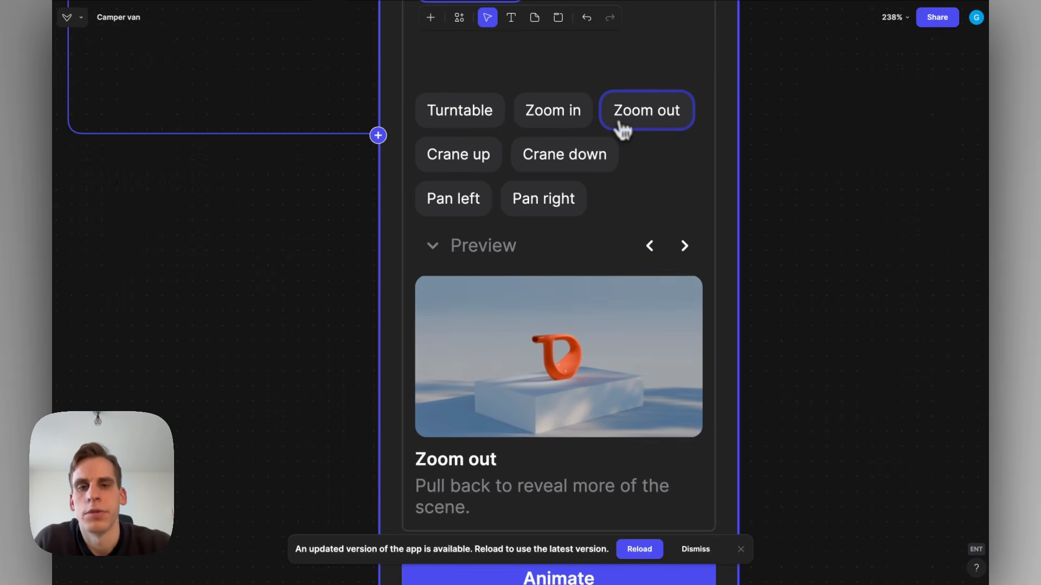
pyautogui.scroll(-5, 618, 205)
pyautogui.scroll(3, 621, 164)
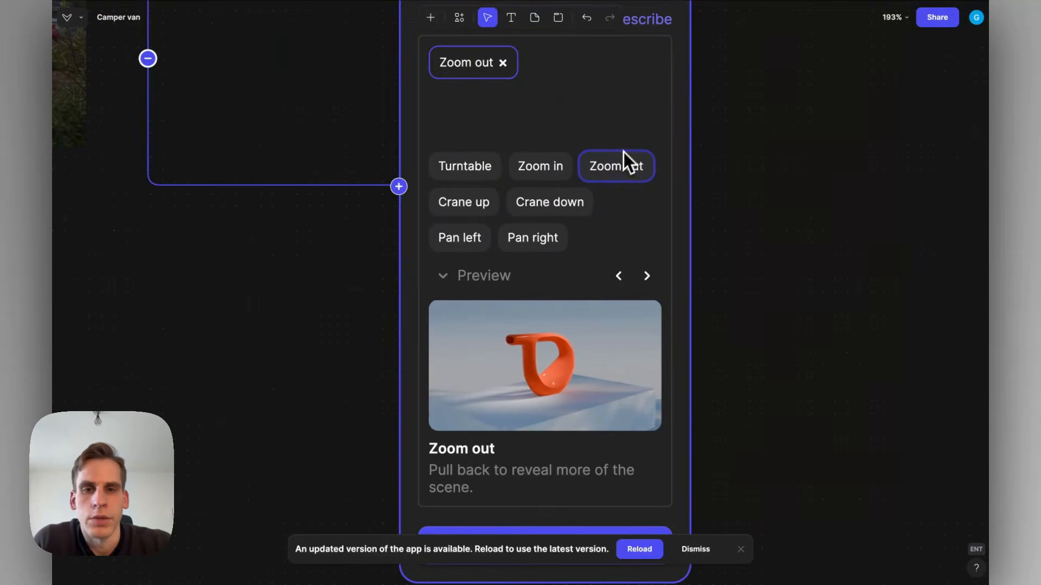
pyautogui.scroll(2, 619, 179)
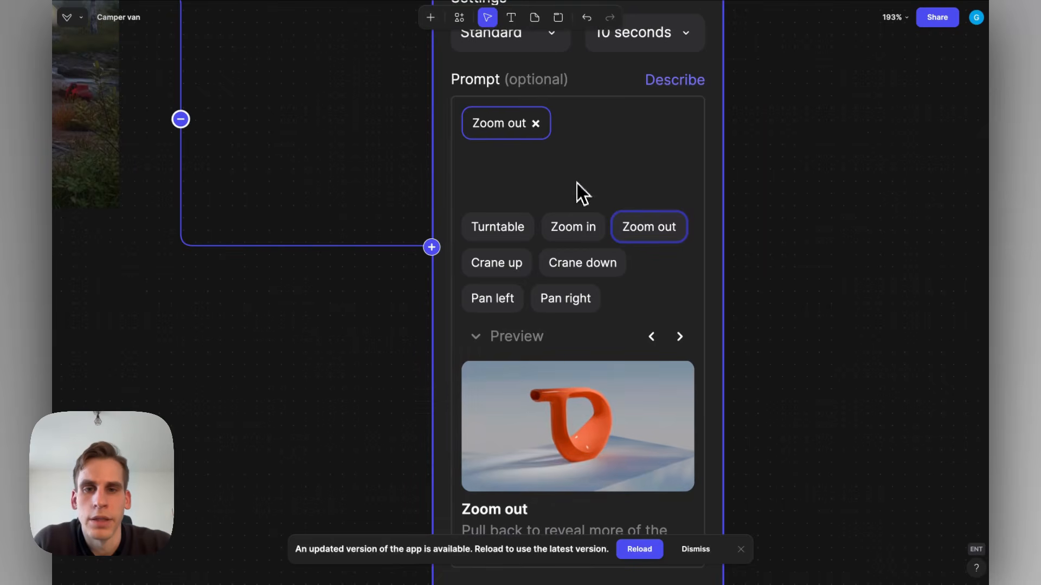
# Set the campsite animation's duration to 5 seconds and generate it with the Standard setting
pyautogui.scroll(-1, 577, 205)
pyautogui.scroll(3, 576, 206)
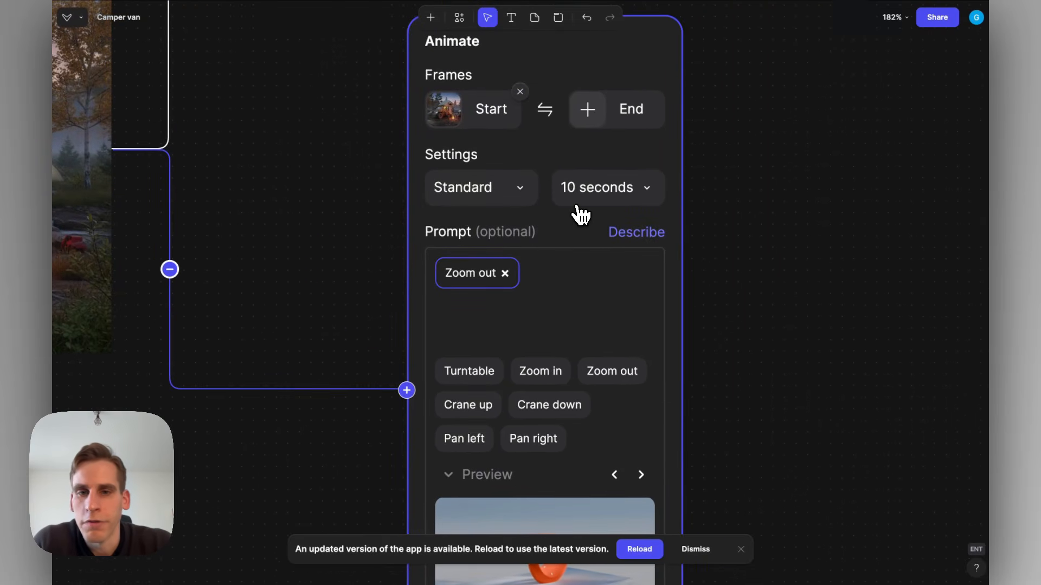
pyautogui.click(584, 199)
pyautogui.click(584, 187)
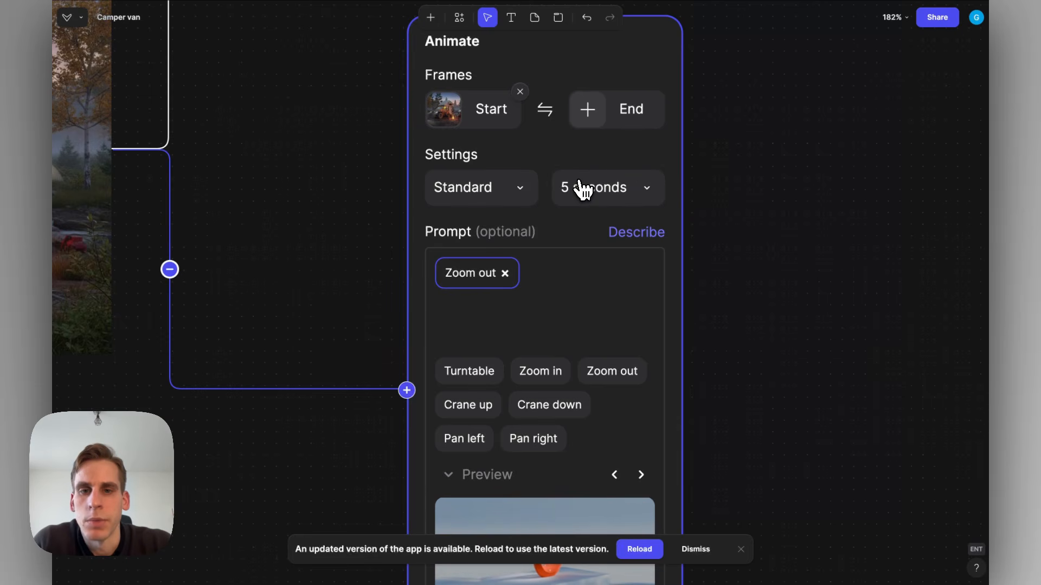
pyautogui.scroll(-3, 573, 232)
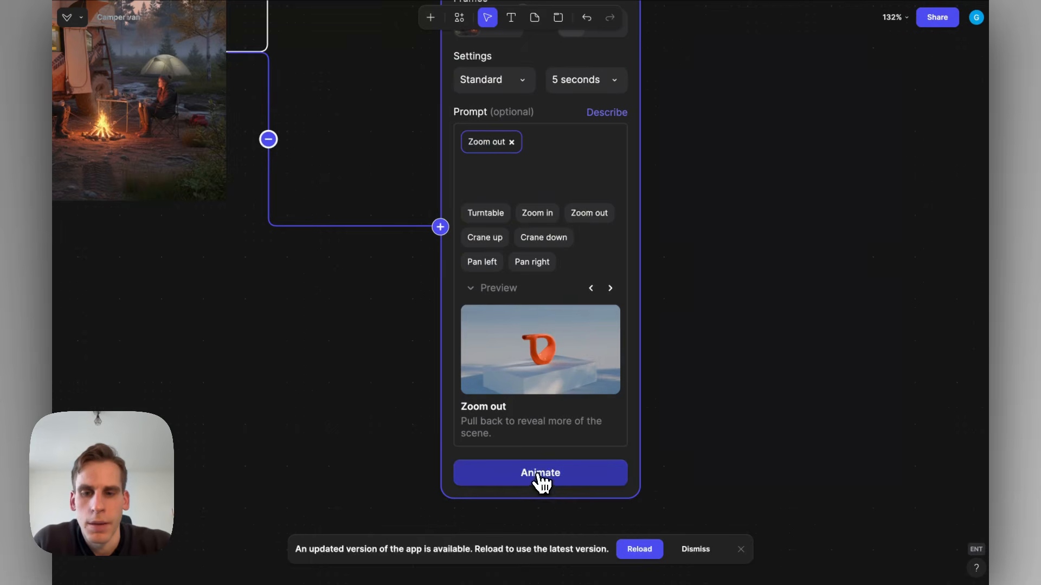
pyautogui.click(540, 477)
# Play the animation of the tan van turning into the dusk campsite scene, and replay it once
pyautogui.scroll(-9, 619, 378)
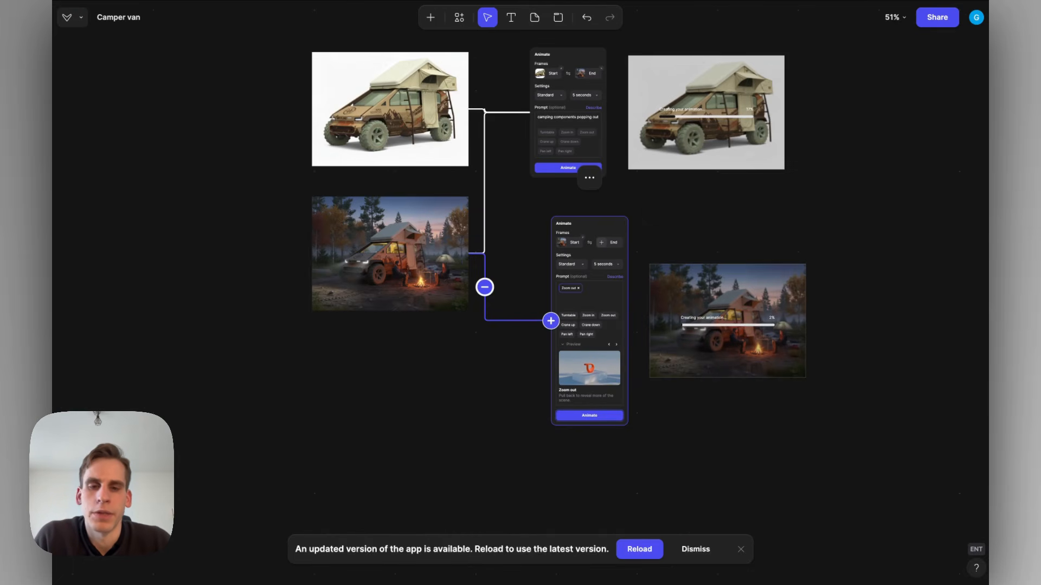
pyautogui.scroll(6, 781, 49)
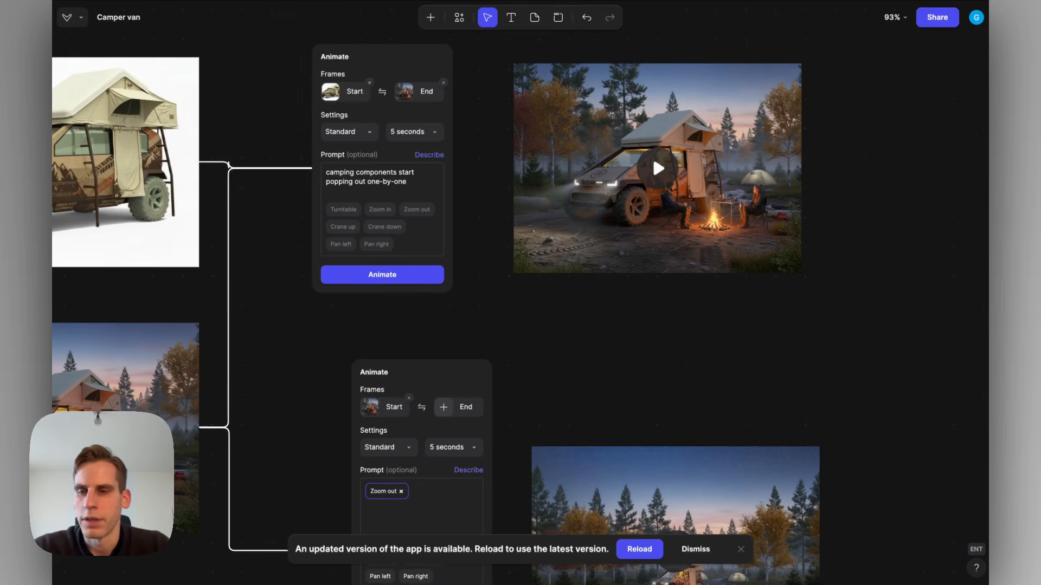
pyautogui.scroll(5, 878, 167)
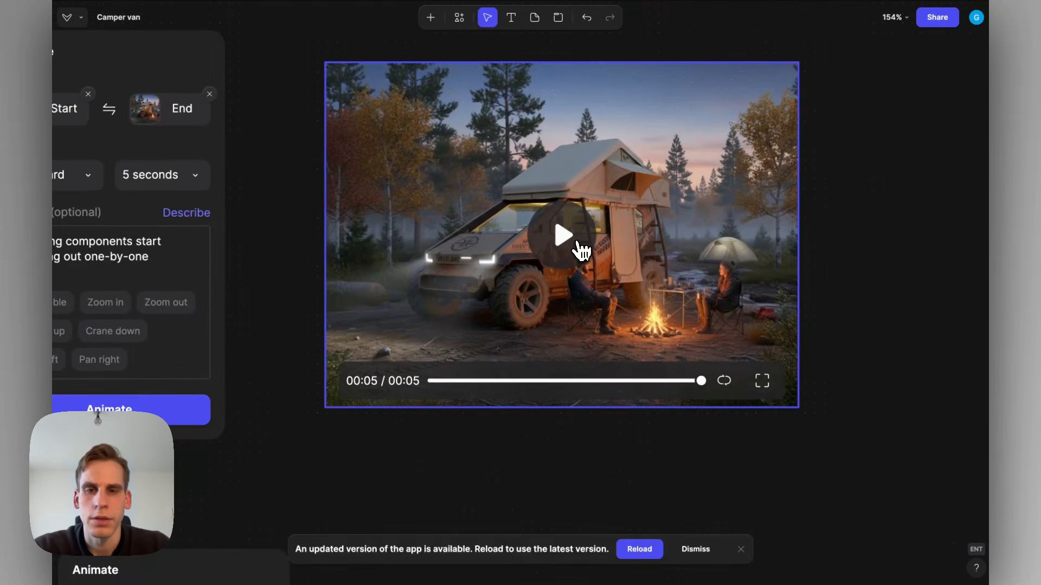
pyautogui.click(579, 250)
pyautogui.scroll(1, 878, 216)
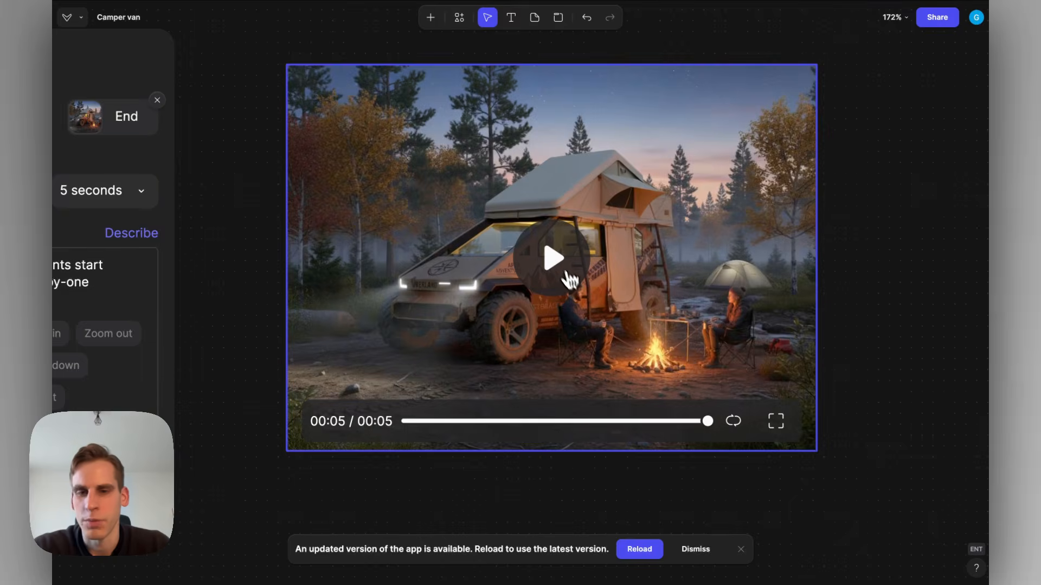
pyautogui.click(566, 275)
pyautogui.scroll(1, 860, 234)
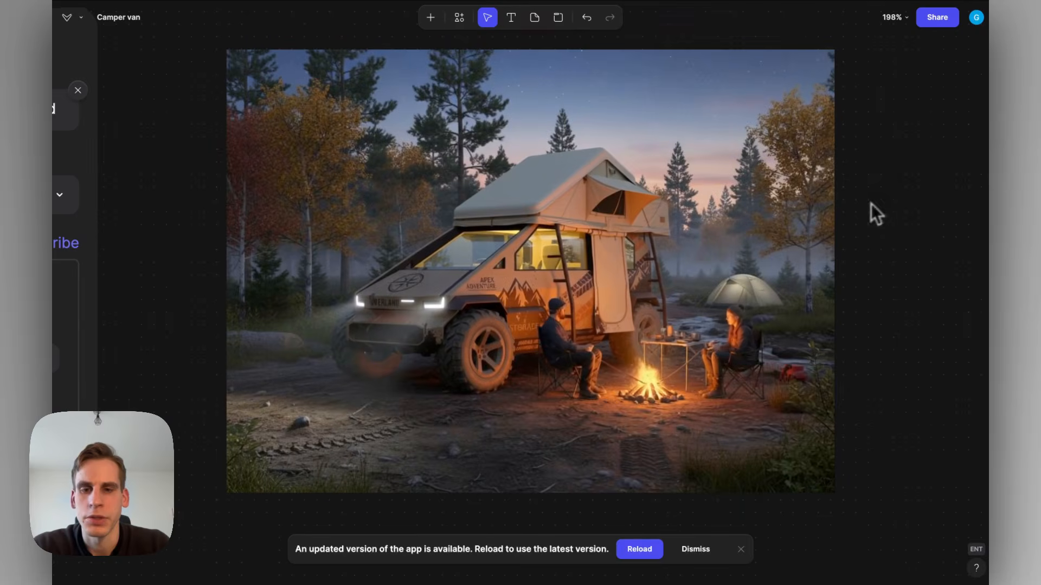
# Rewind the campsite zoom-out animation to its start, open it in the enlarged viewer and play it through
pyautogui.scroll(-3, 863, 229)
pyautogui.scroll(-10, 862, 233)
pyautogui.scroll(4, 861, 233)
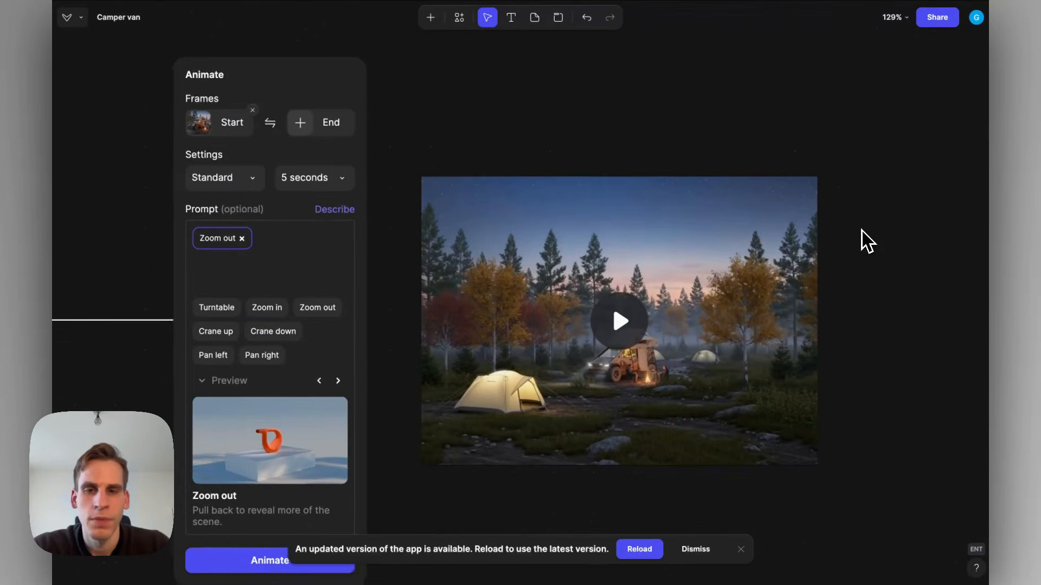
pyautogui.scroll(1, 669, 269)
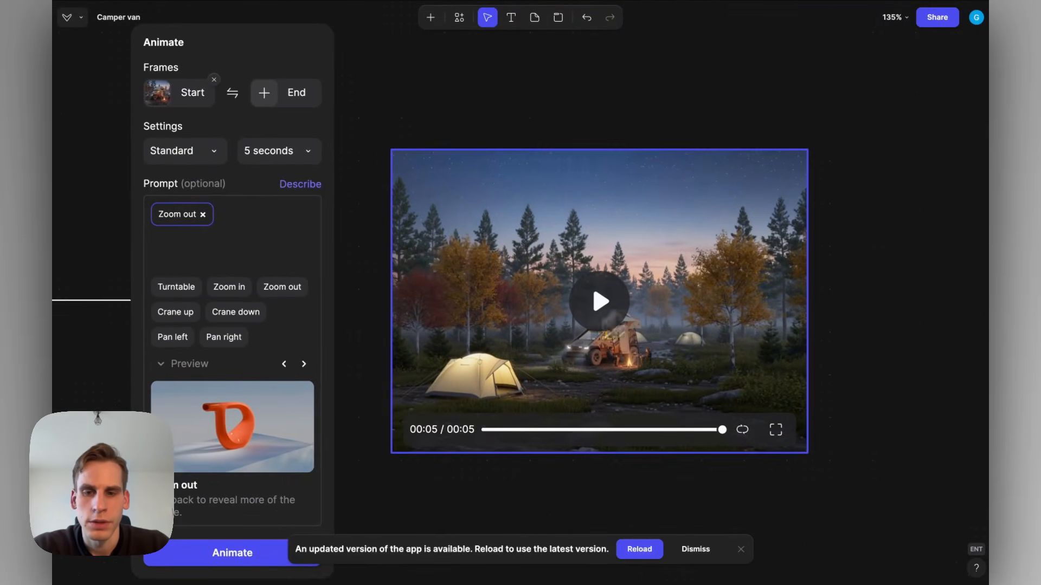
pyautogui.click(482, 430)
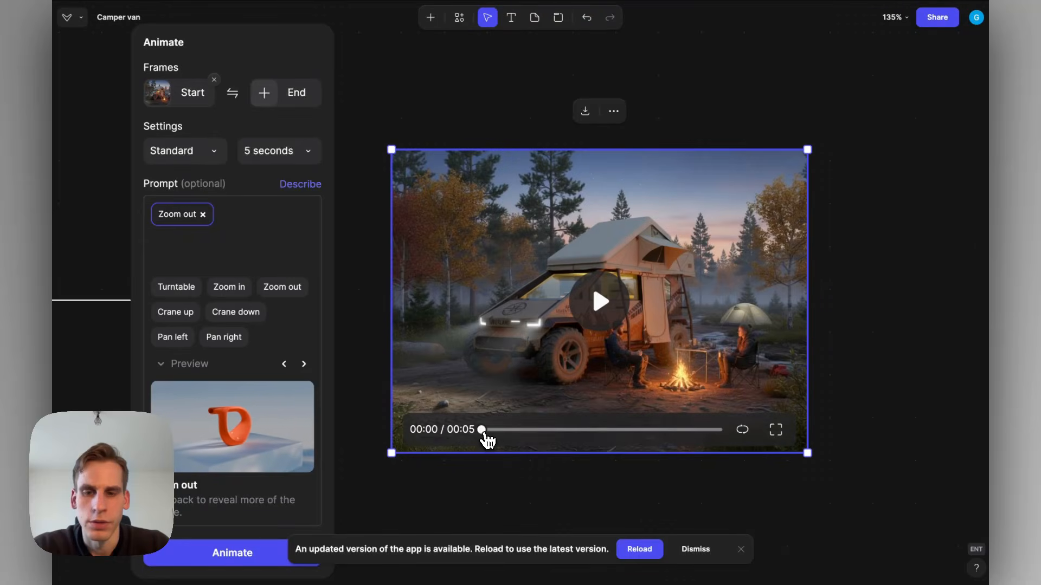
pyautogui.click(776, 430)
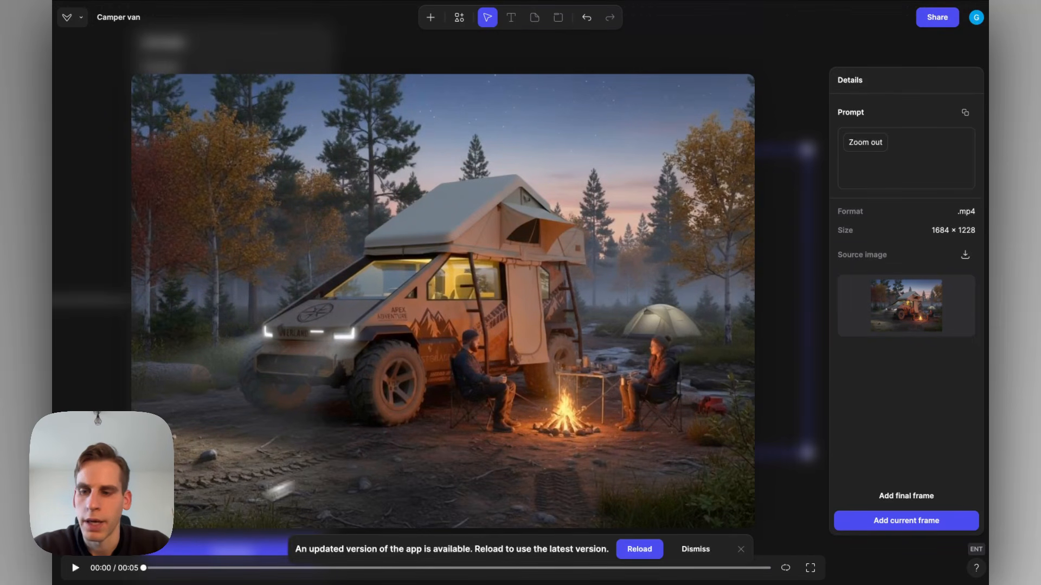
pyautogui.click(76, 568)
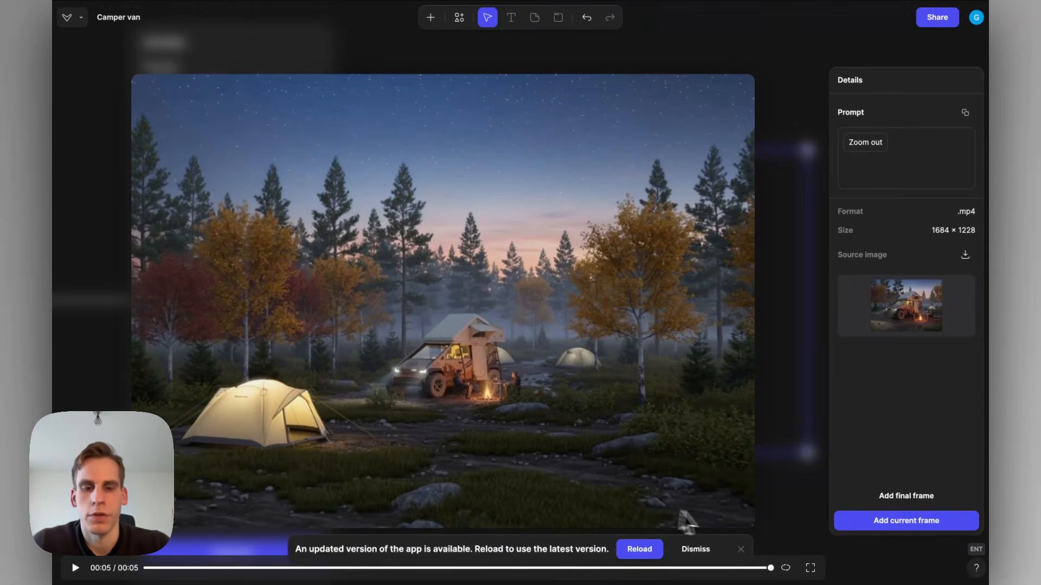
pyautogui.click(812, 570)
# Return to the original camper van sketch and review the Modify prompt used for its first realistic renders
pyautogui.scroll(-10, 511, 348)
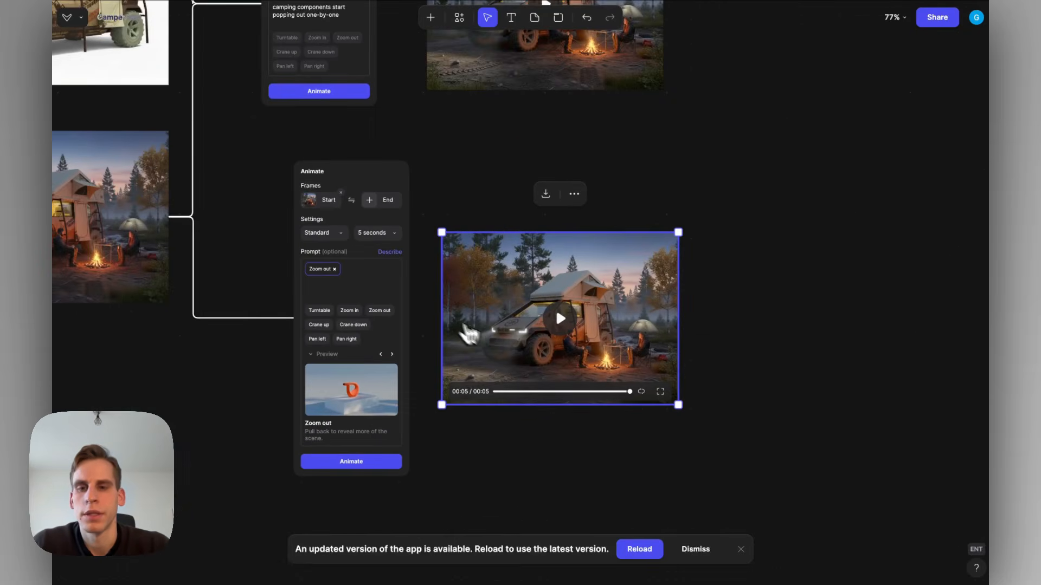
pyautogui.hscroll(-20, 437, 309)
pyautogui.scroll(5, 437, 308)
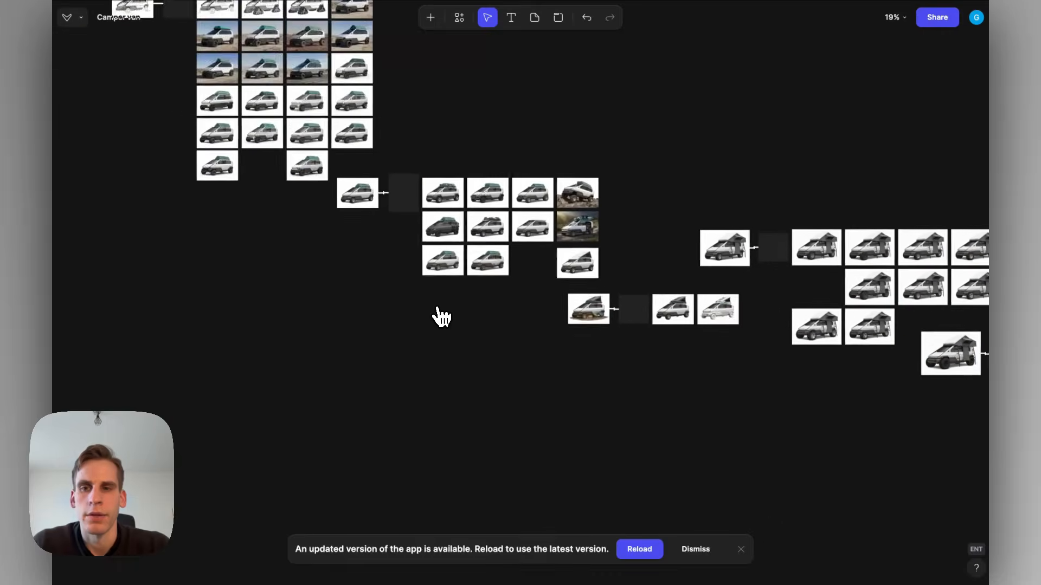
pyautogui.scroll(12, 504, 156)
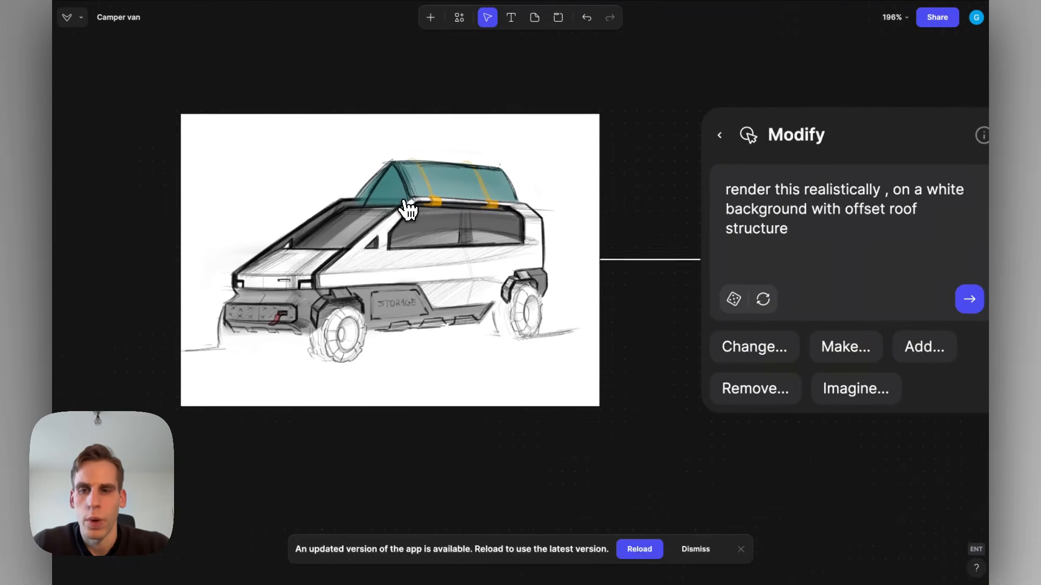
pyautogui.hscroll(5, 580, 204)
pyautogui.hscroll(-1, 634, 158)
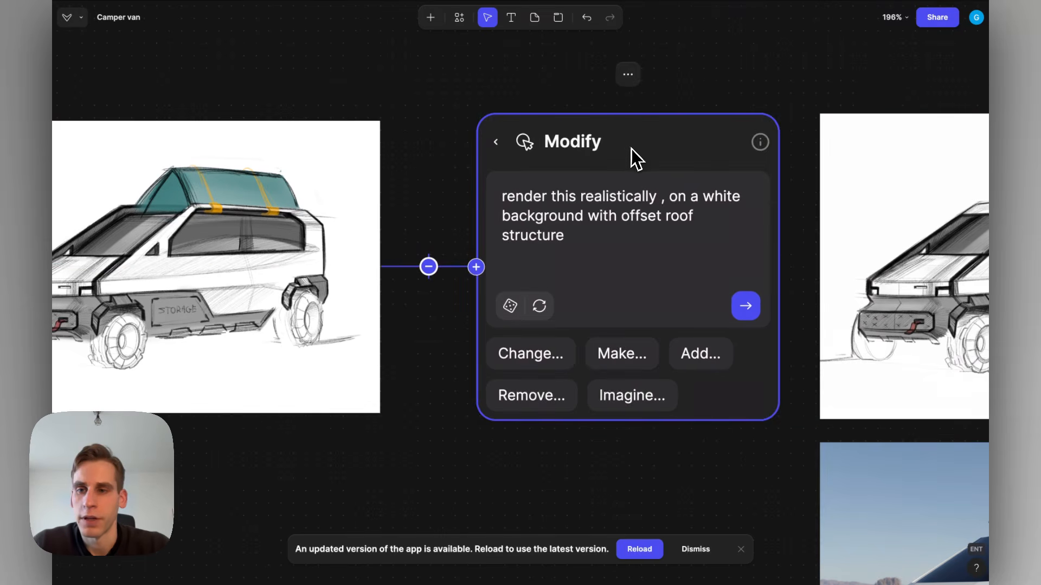
# Review the project's progression through the green-tent van renders, rugged and integrated tent variations, and rooftop tent models with body graphics
pyautogui.scroll(-4, 434, 196)
pyautogui.scroll(-7, 430, 187)
pyautogui.hscroll(6, 430, 187)
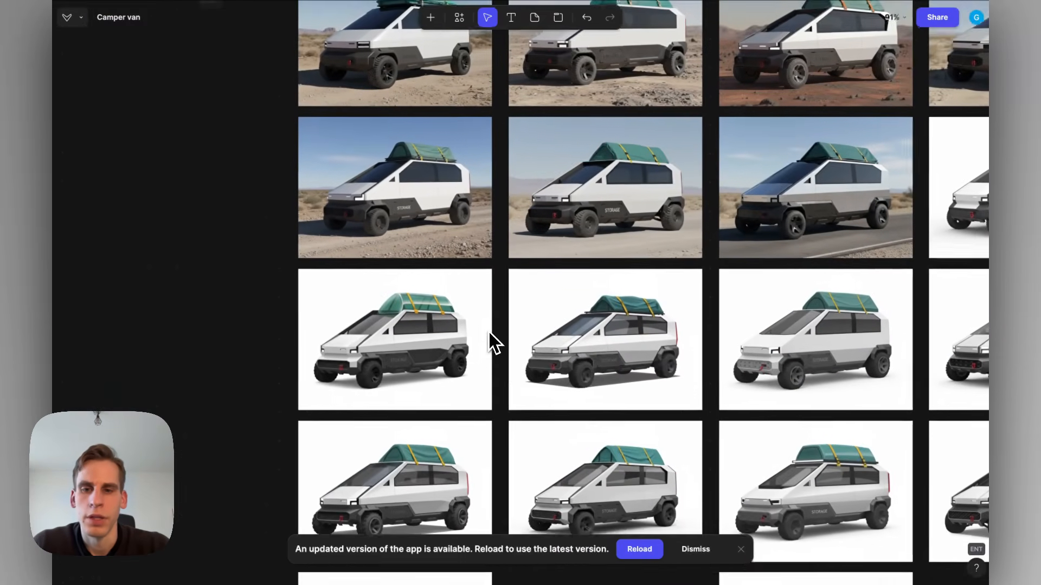
pyautogui.scroll(-7, 488, 330)
pyautogui.hscroll(7, 489, 331)
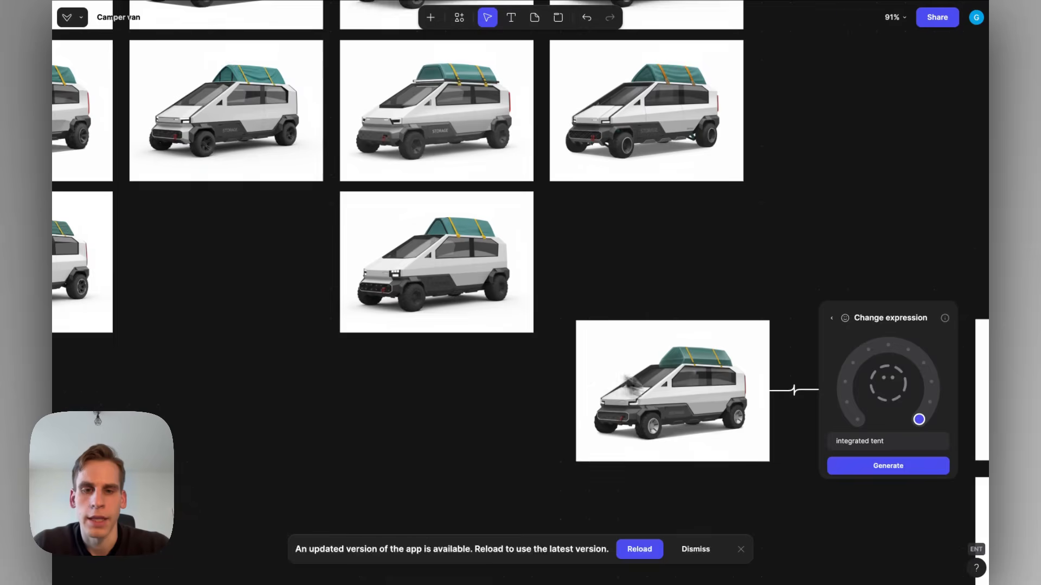
pyautogui.scroll(5, 696, 394)
pyautogui.scroll(-5, 697, 395)
pyautogui.hscroll(8, 697, 395)
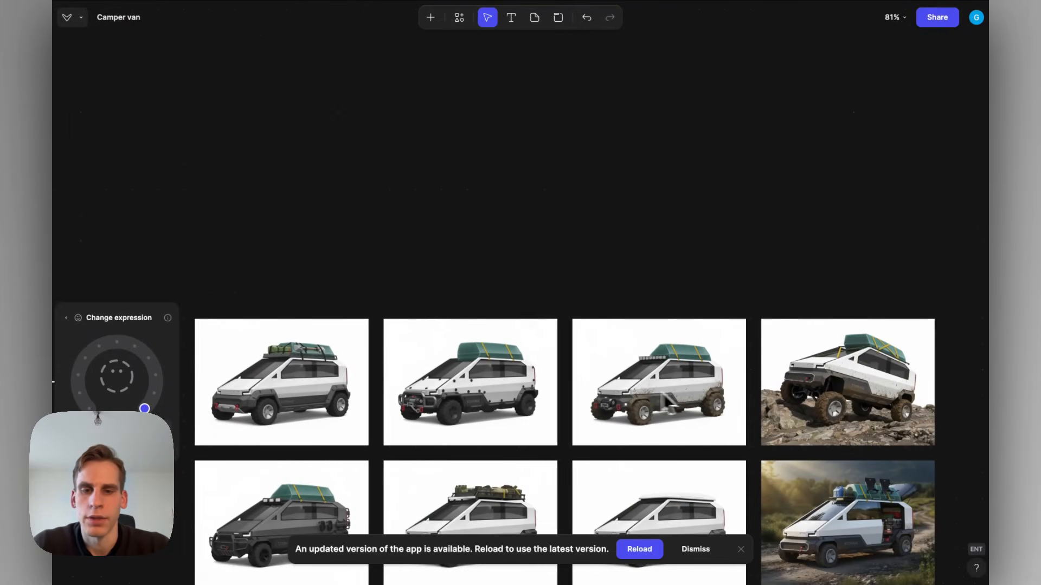
pyautogui.scroll(-4, 630, 387)
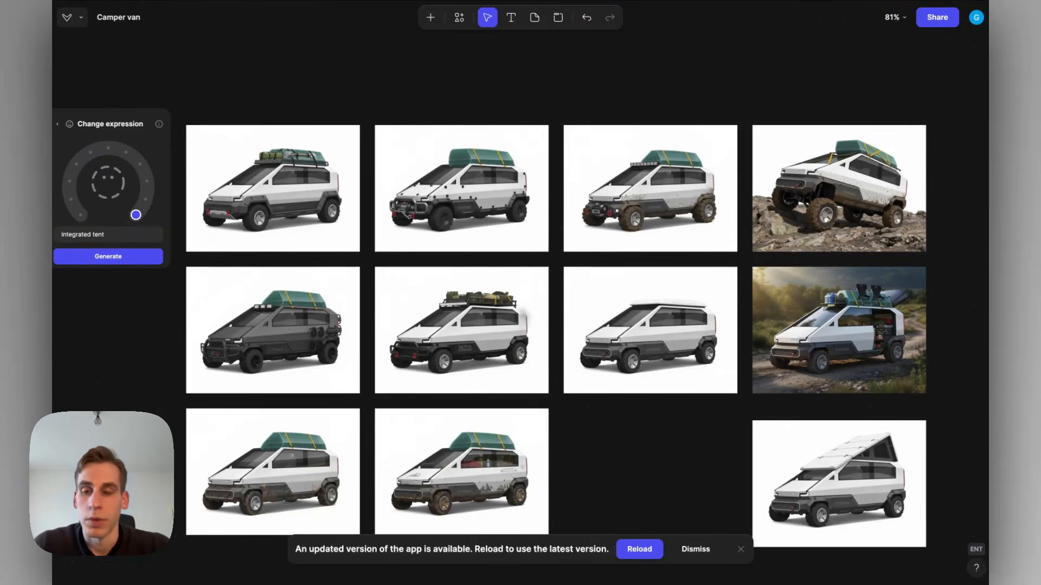
pyautogui.scroll(-5, 519, 304)
pyautogui.hscroll(15, 519, 304)
pyautogui.scroll(-5, 519, 304)
pyautogui.hscroll(10, 520, 304)
pyautogui.scroll(-3, 520, 304)
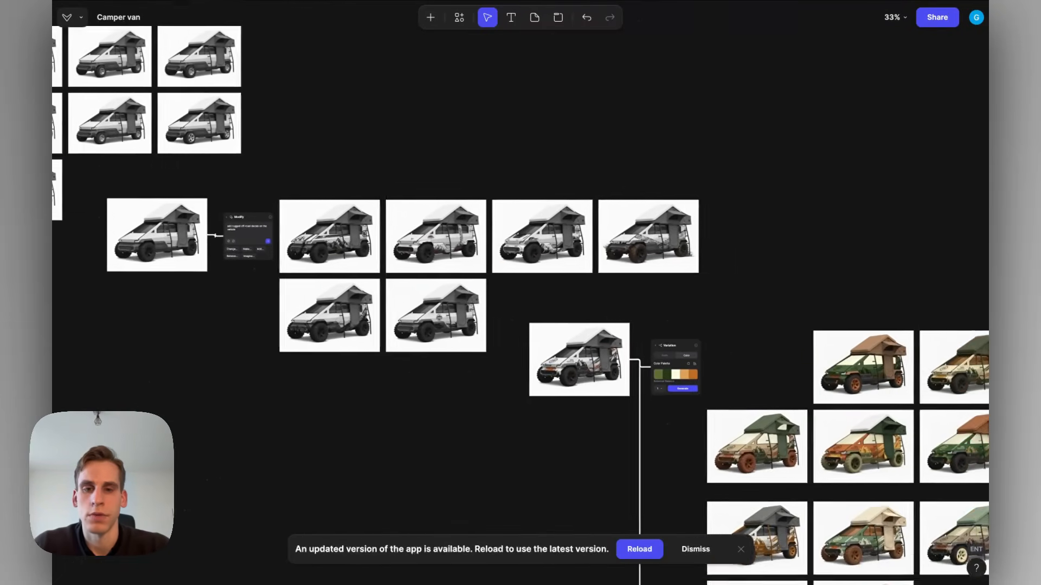